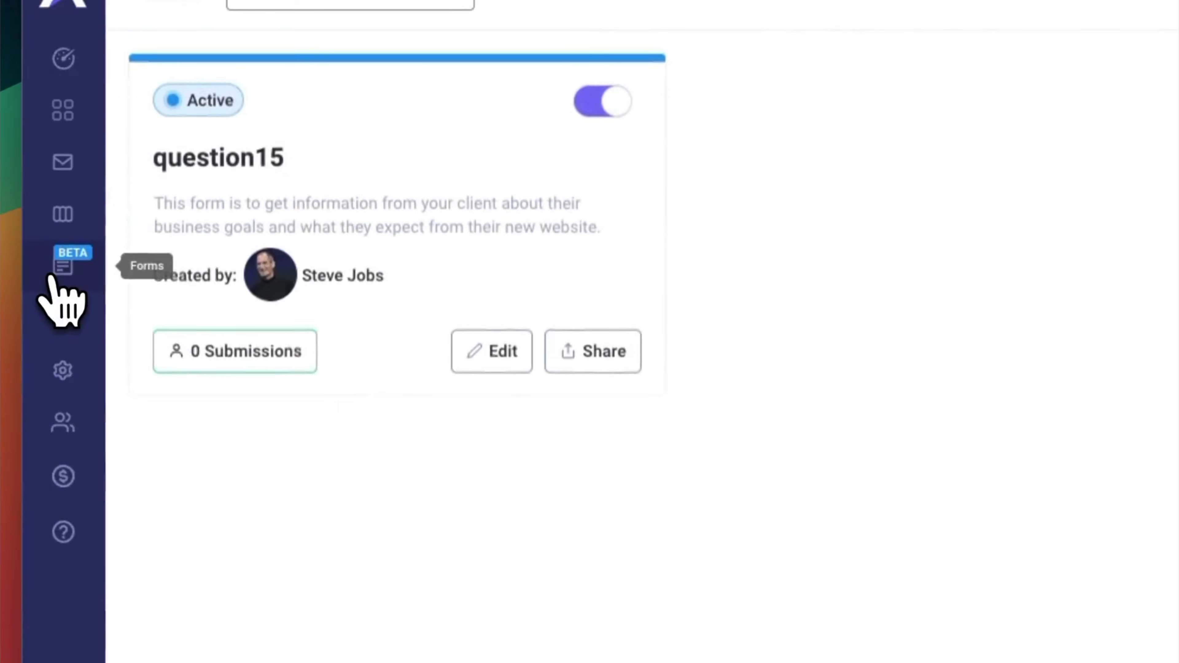
# Open the question15 form for editing and insert an Image Picker question directly above the signature question
pyautogui.click(489, 369)
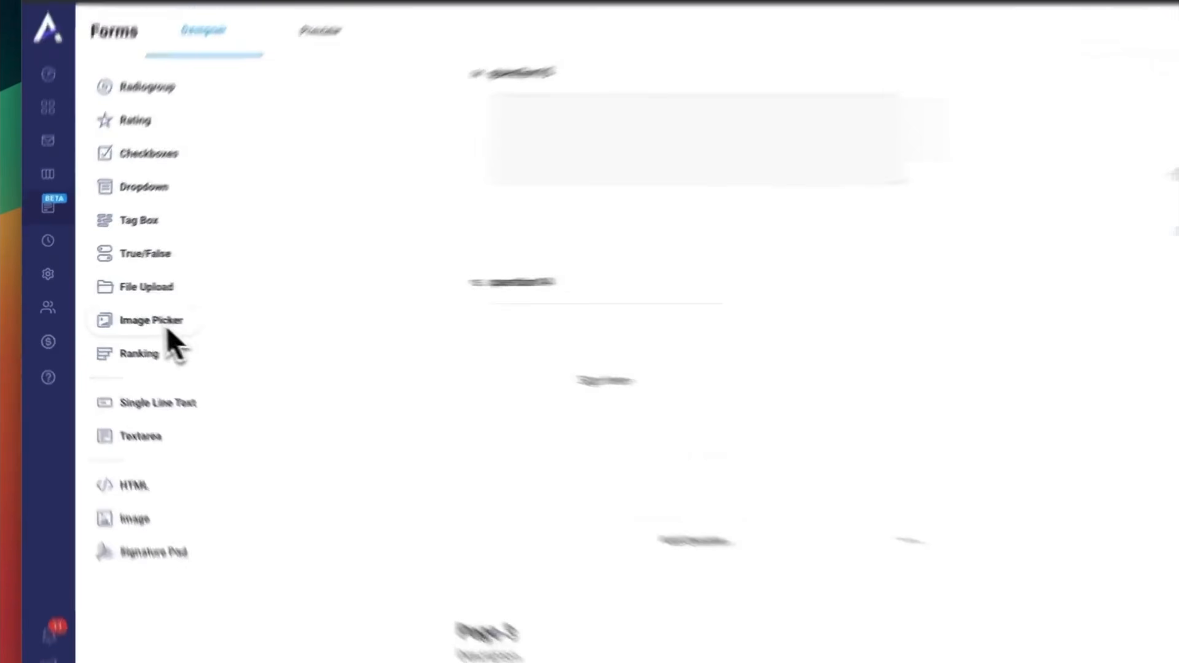
pyautogui.moveTo(137, 316); pyautogui.dragTo(490, 262)
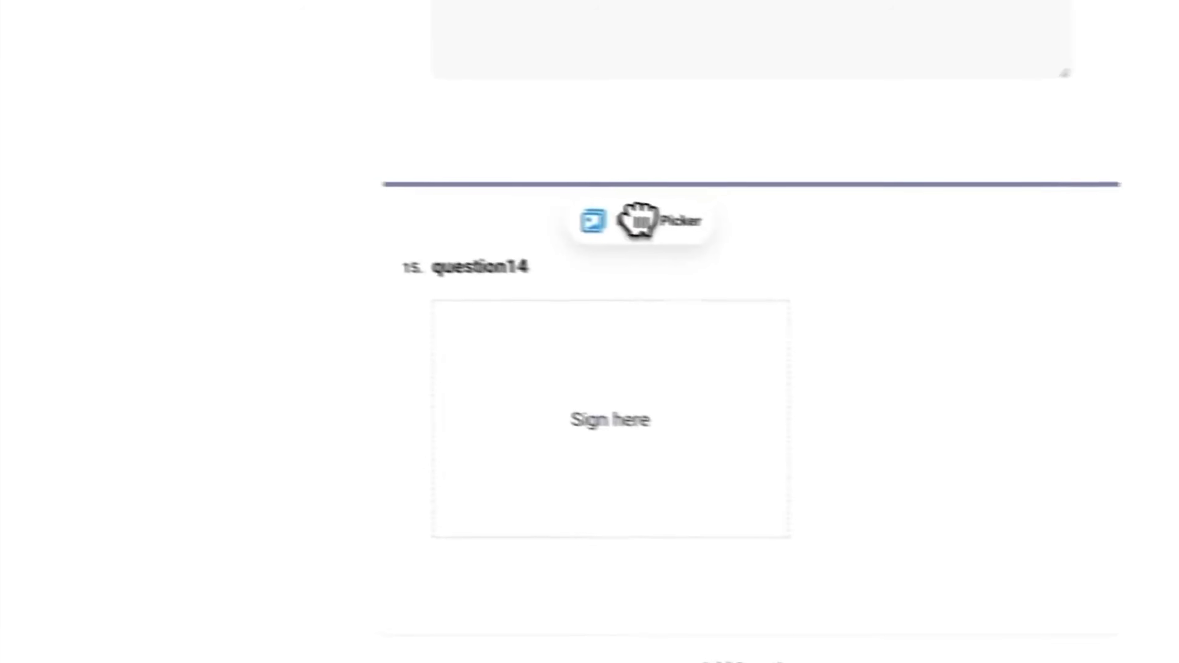
pyautogui.moveTo(639, 220); pyautogui.dragTo(643, 227)
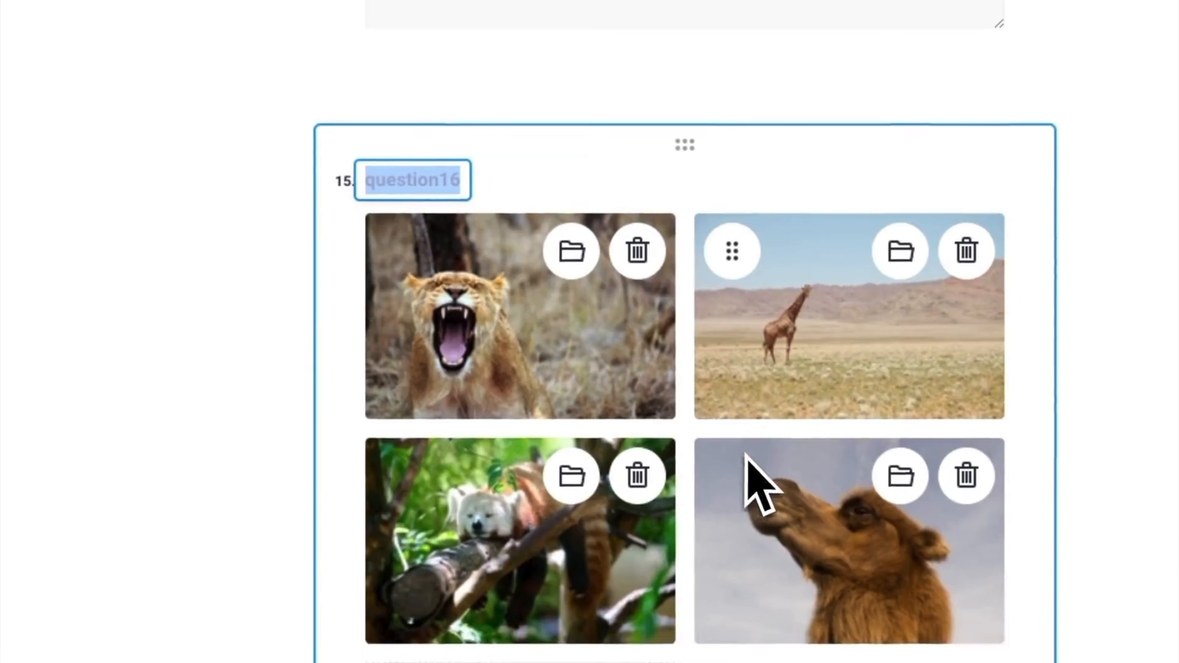
pyautogui.scroll(-5, 745, 465)
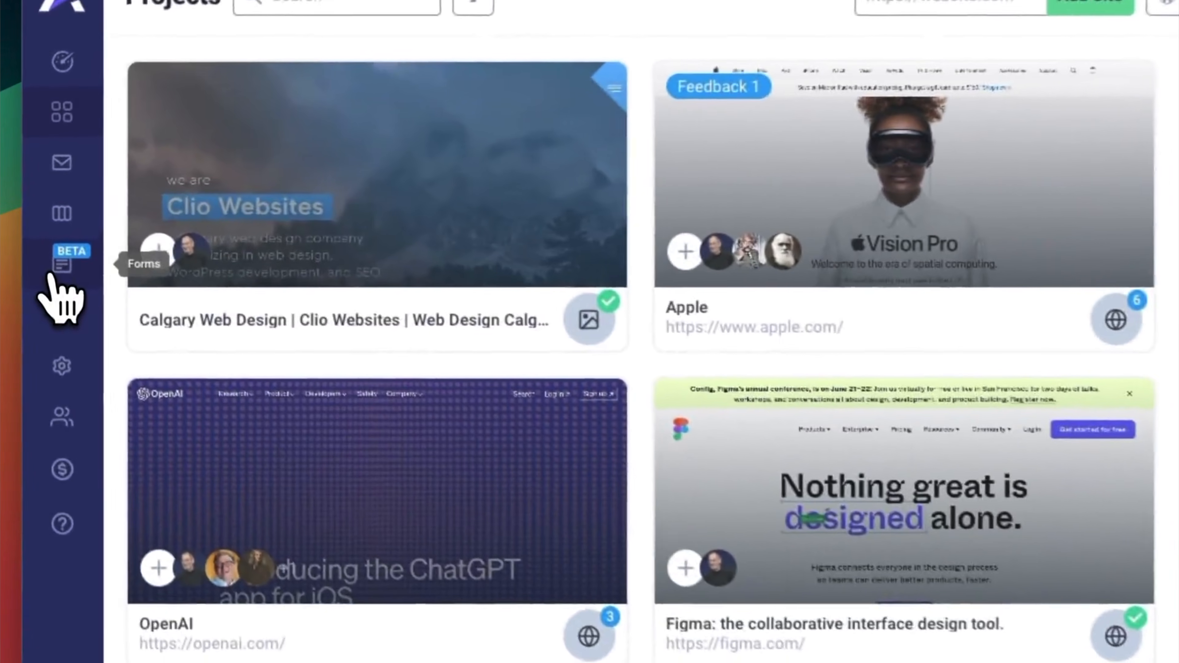
# Go from the Projects page to the Forms section
pyautogui.click(38, 226)
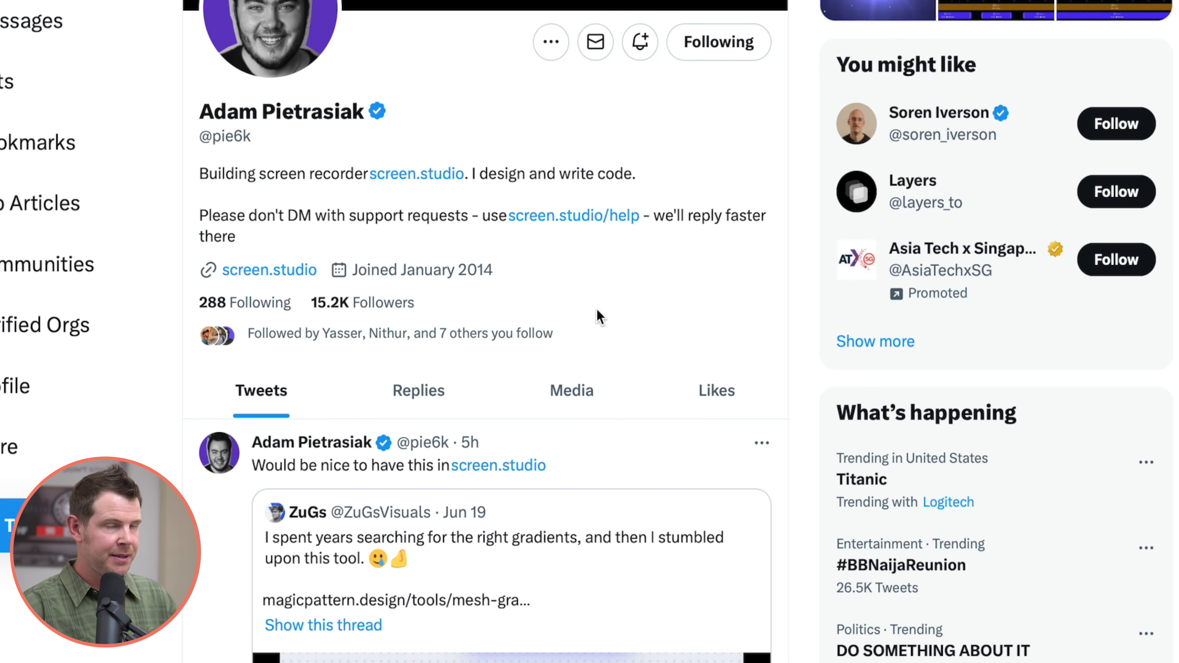
# Read through the recent tweets on the Twitter profile of the screen.studio developer
pyautogui.scroll(-2, 622, 319)
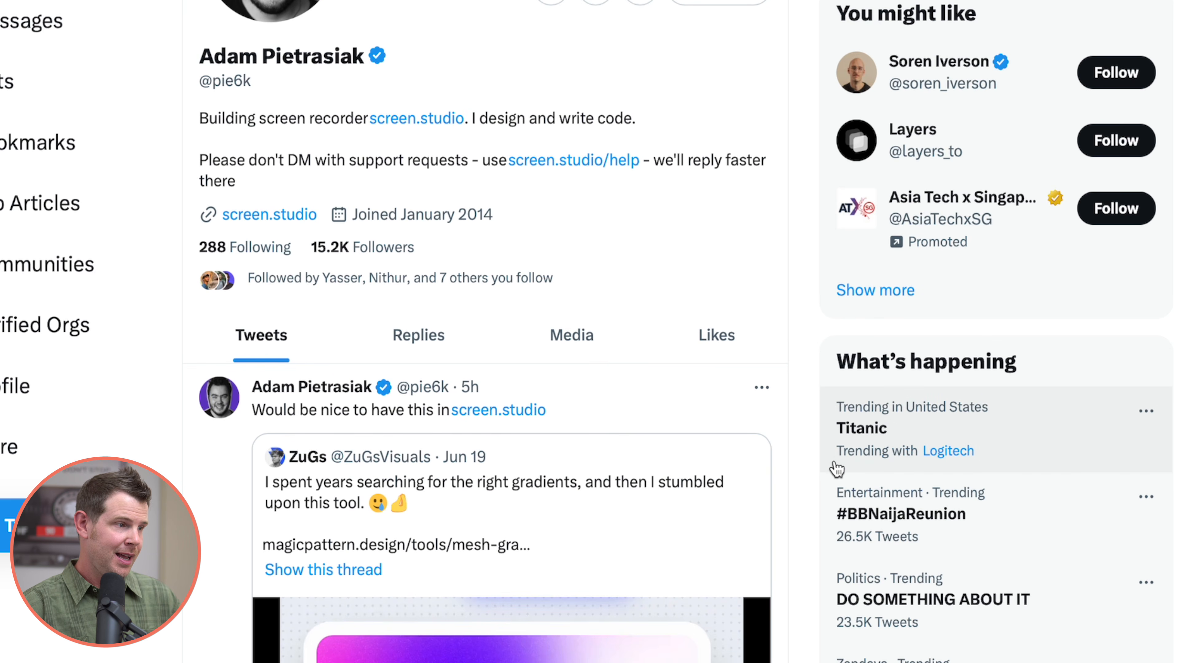
pyautogui.scroll(-15, 837, 469)
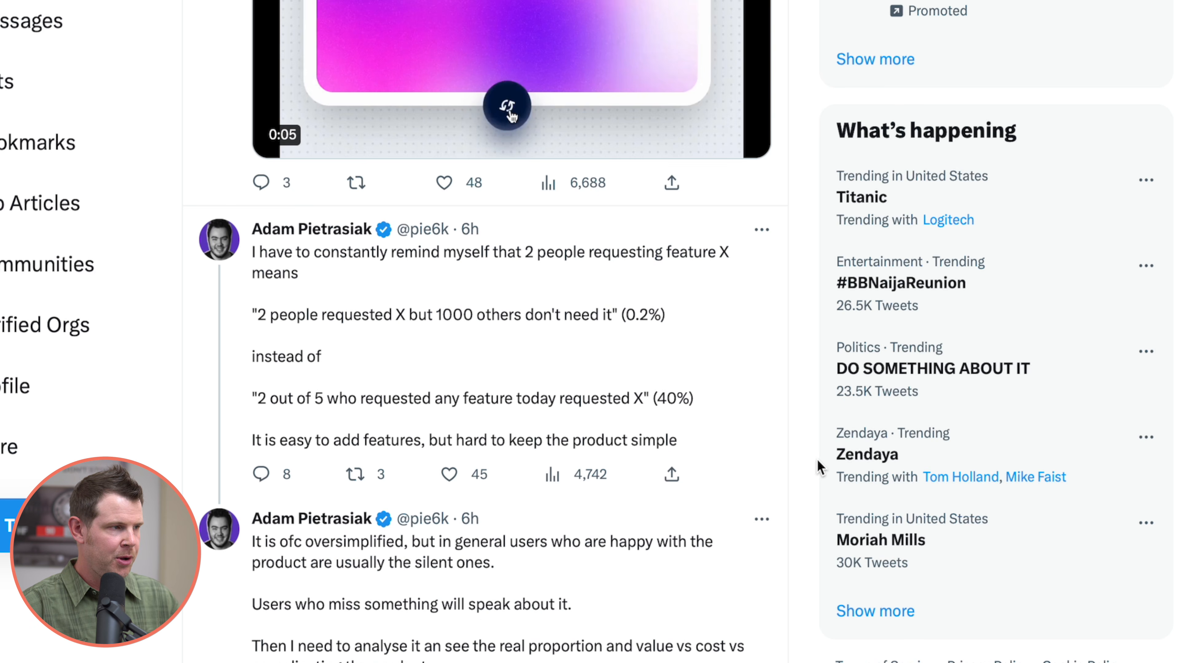
pyautogui.scroll(-3, 819, 461)
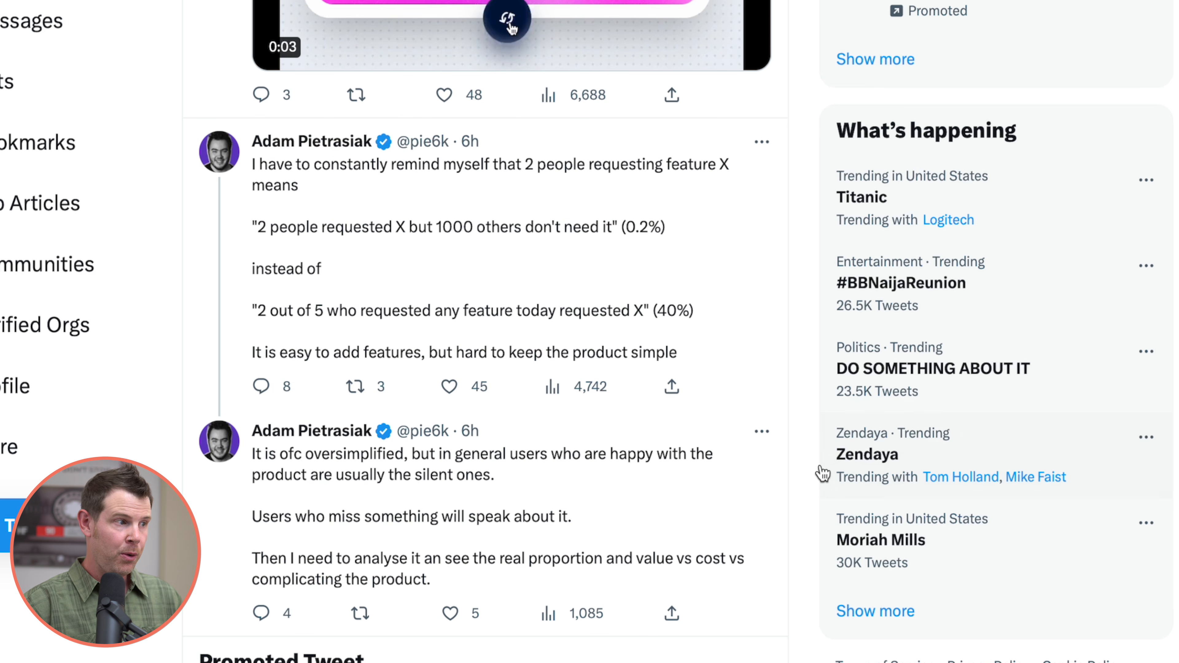
pyautogui.scroll(-9, 822, 474)
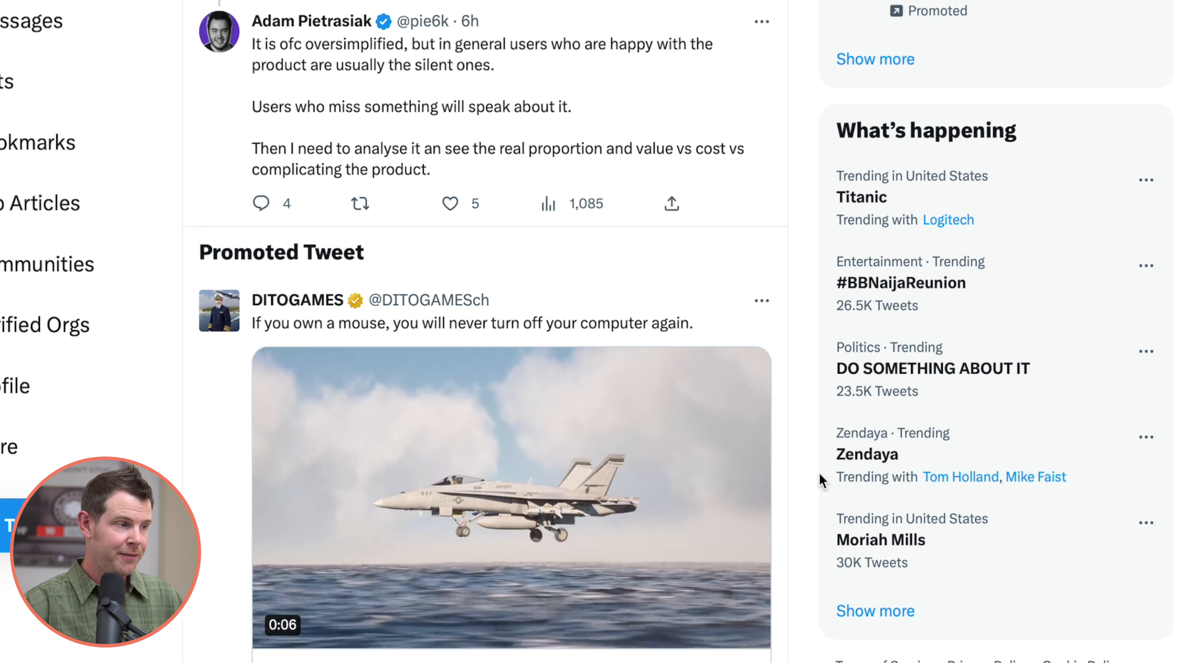
pyautogui.scroll(-18, 821, 479)
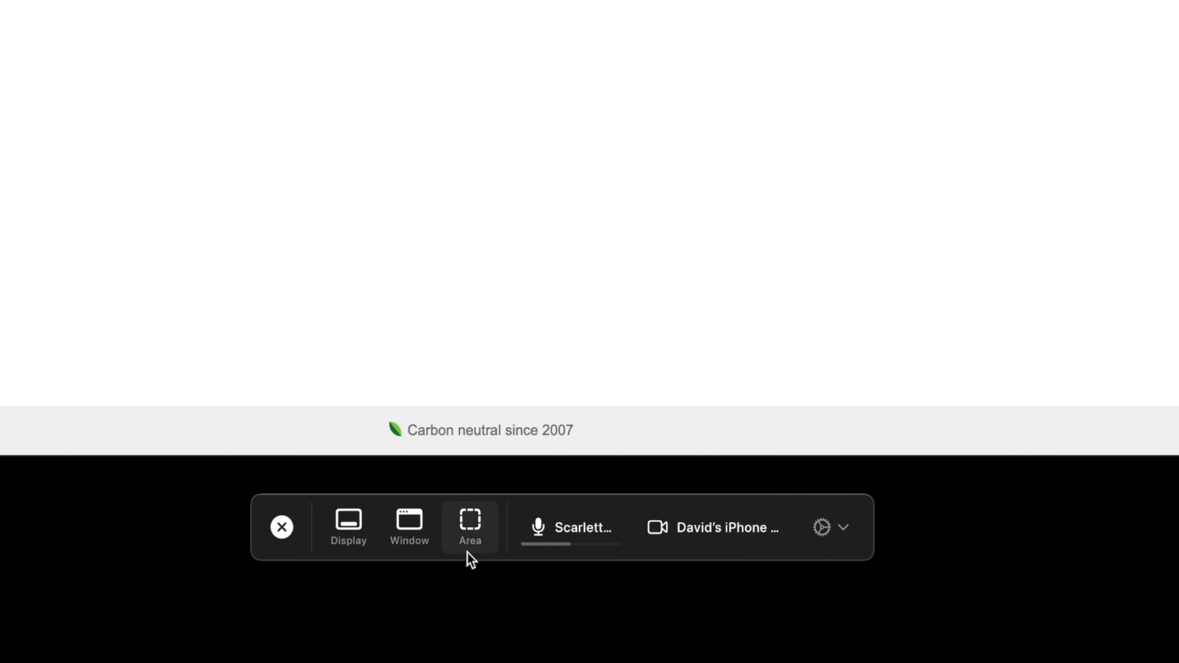
# Choose full-display capture, switch to window capture of Safari, and inspect the window's available resize presets
pyautogui.click(348, 534)
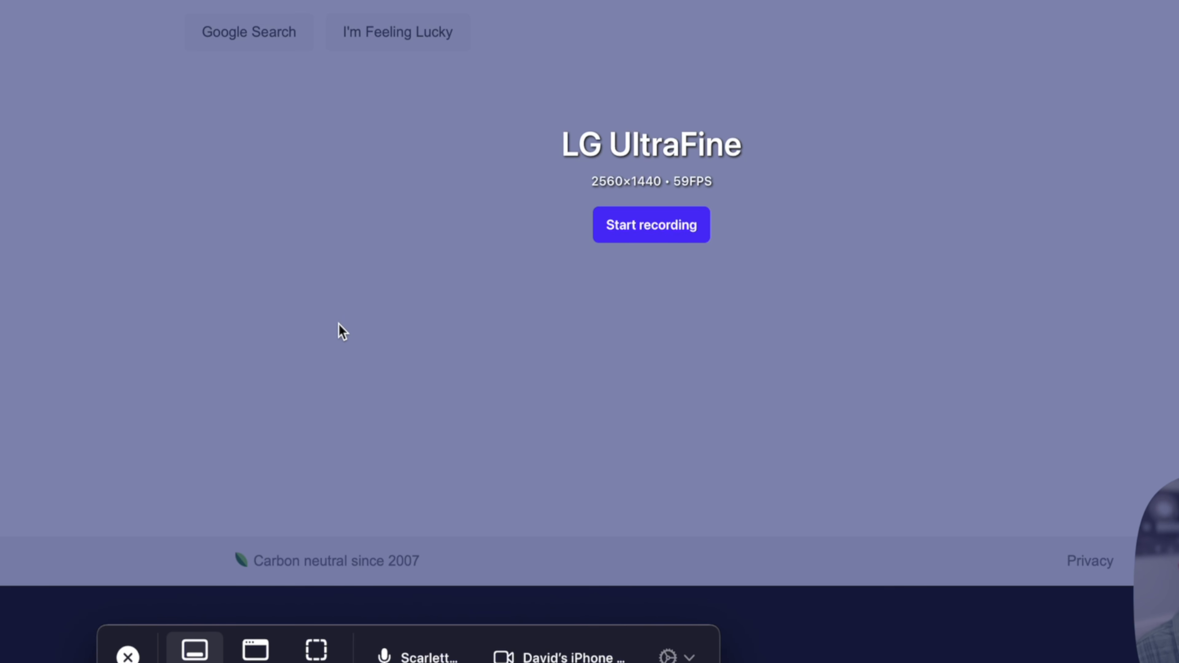
pyautogui.click(256, 650)
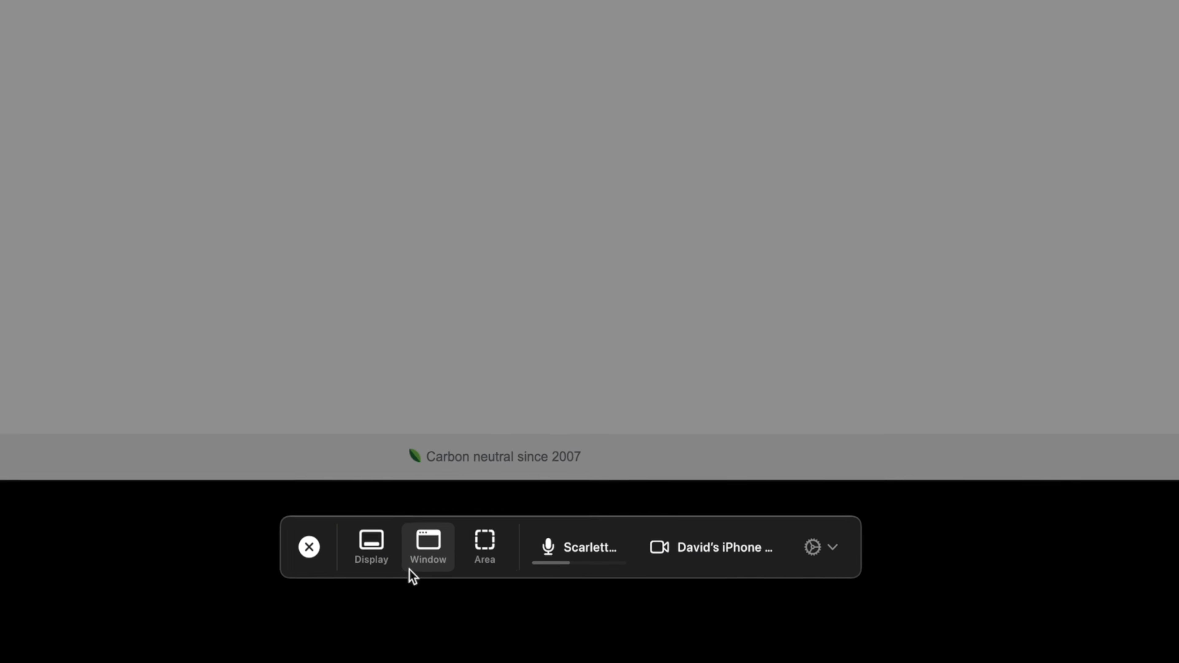
pyautogui.moveTo(478, 113)
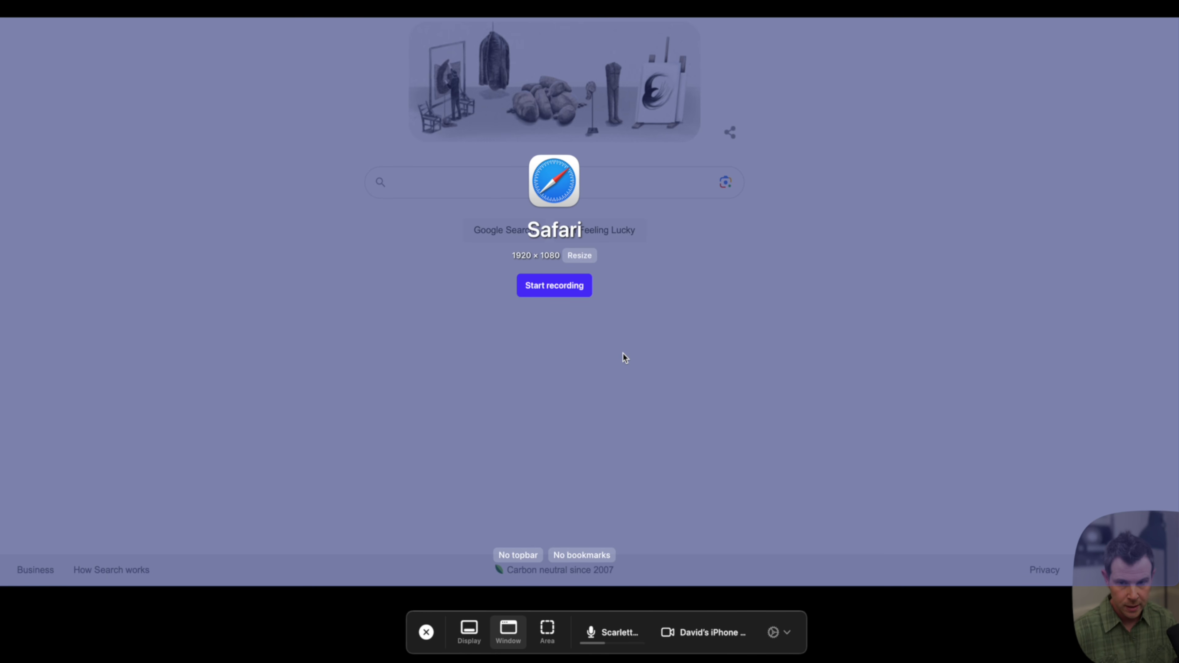
pyautogui.click(581, 254)
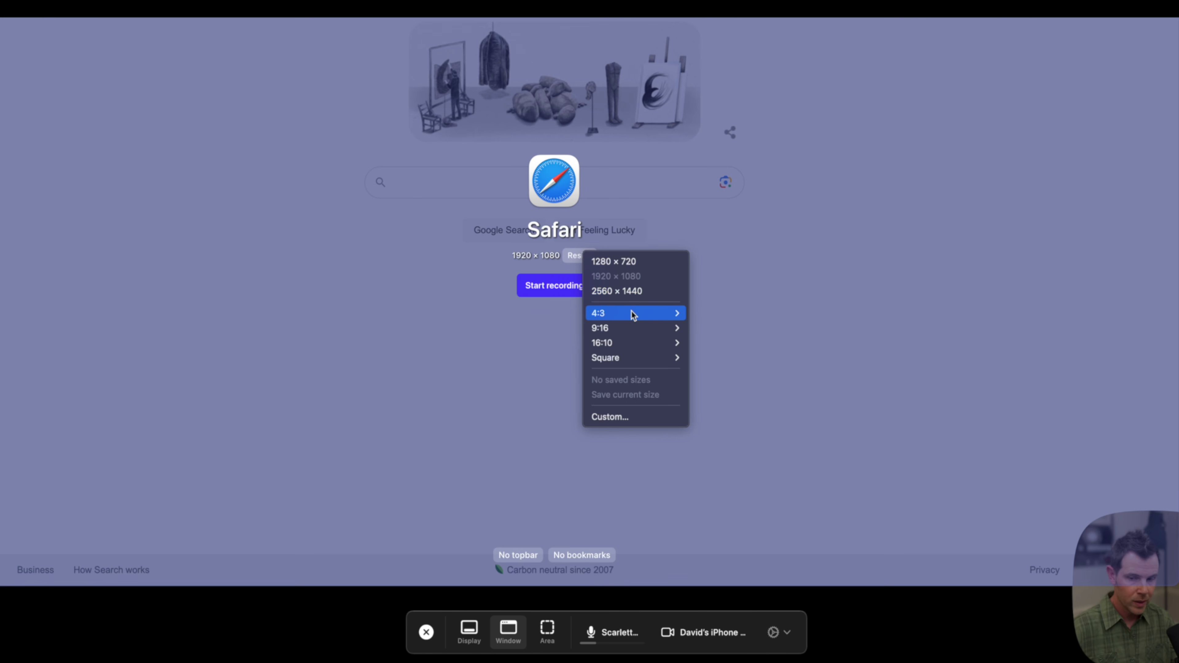
pyautogui.moveTo(632, 325)
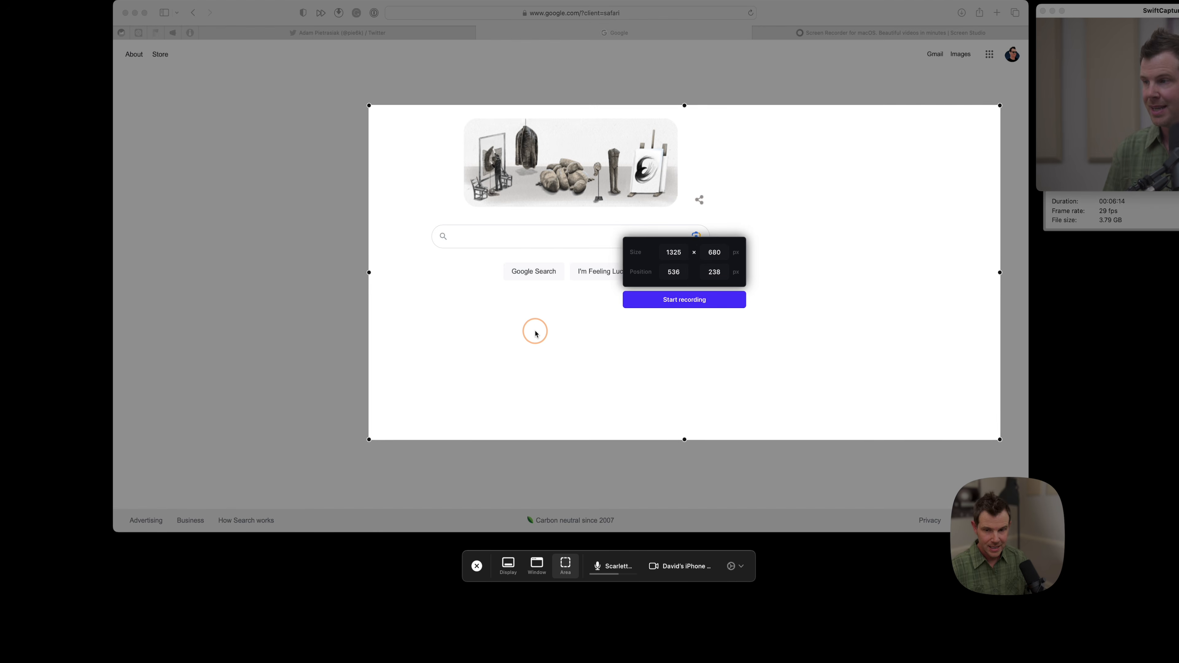
# Move and reshape the capture area over the Google page, set its size to 1920 × 1080 px, and reposition it
pyautogui.moveTo(535, 331); pyautogui.dragTo(437, 343)
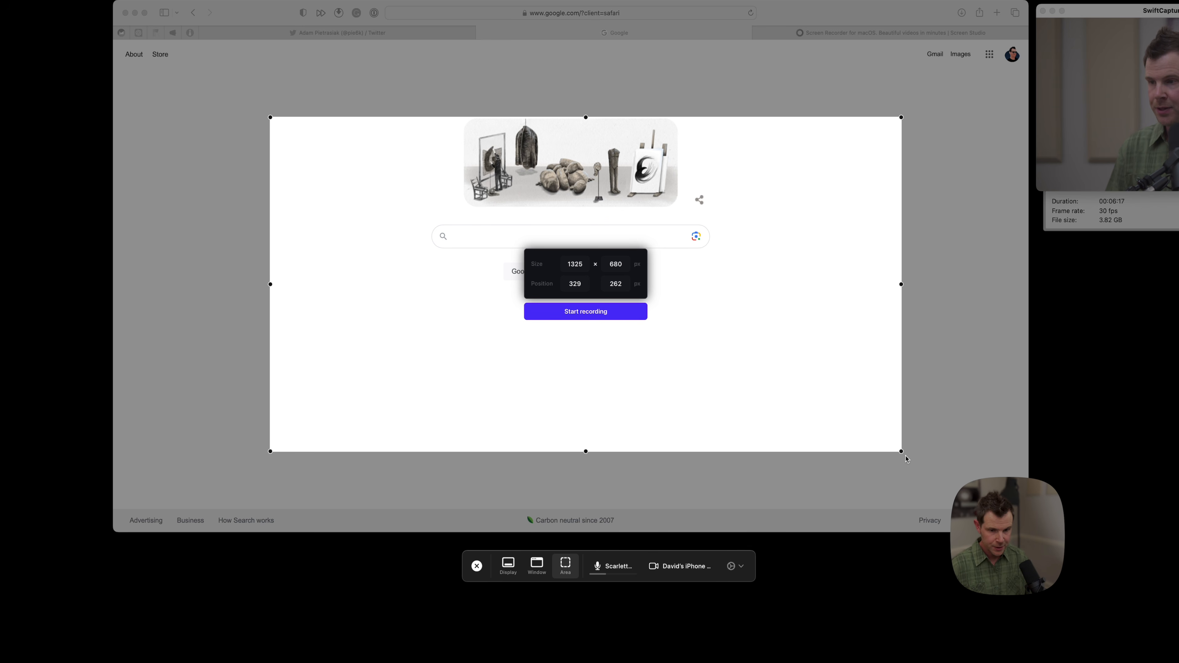
pyautogui.moveTo(906, 459); pyautogui.dragTo(821, 462)
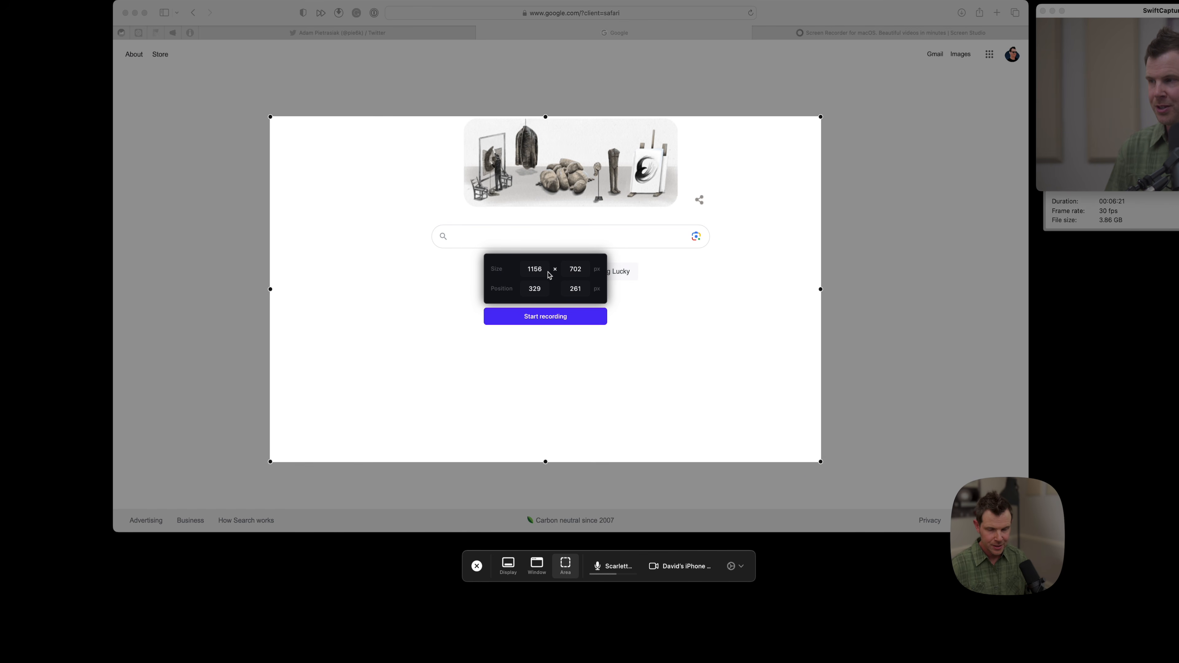
pyautogui.press('super')
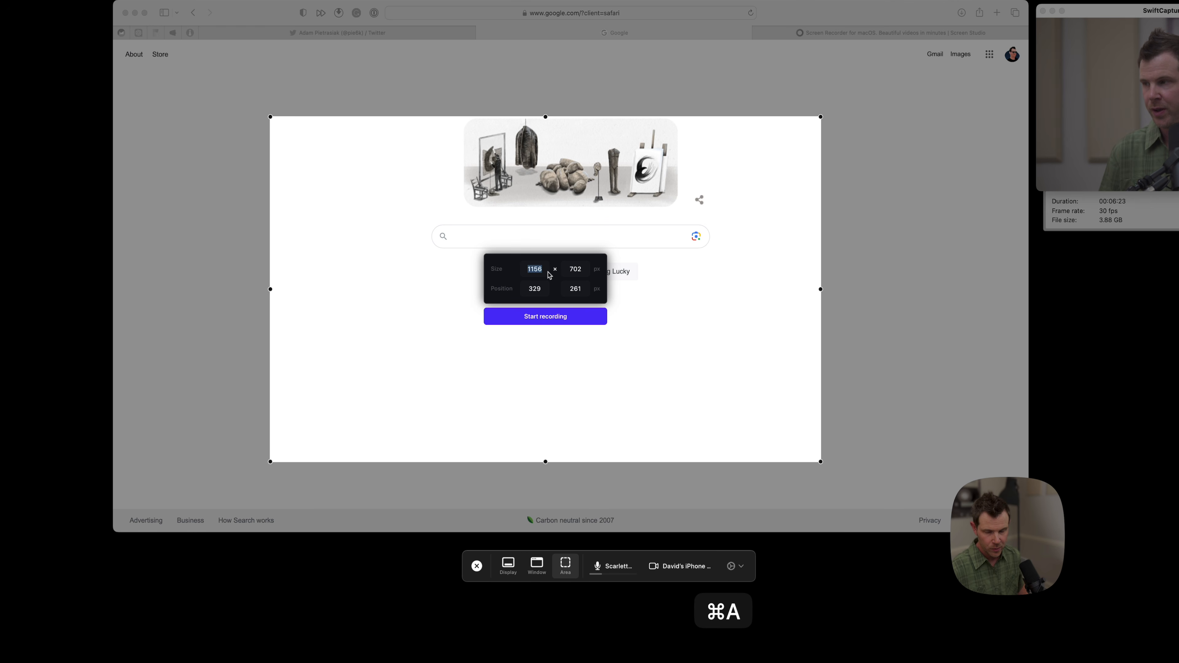
pyautogui.write('1920')
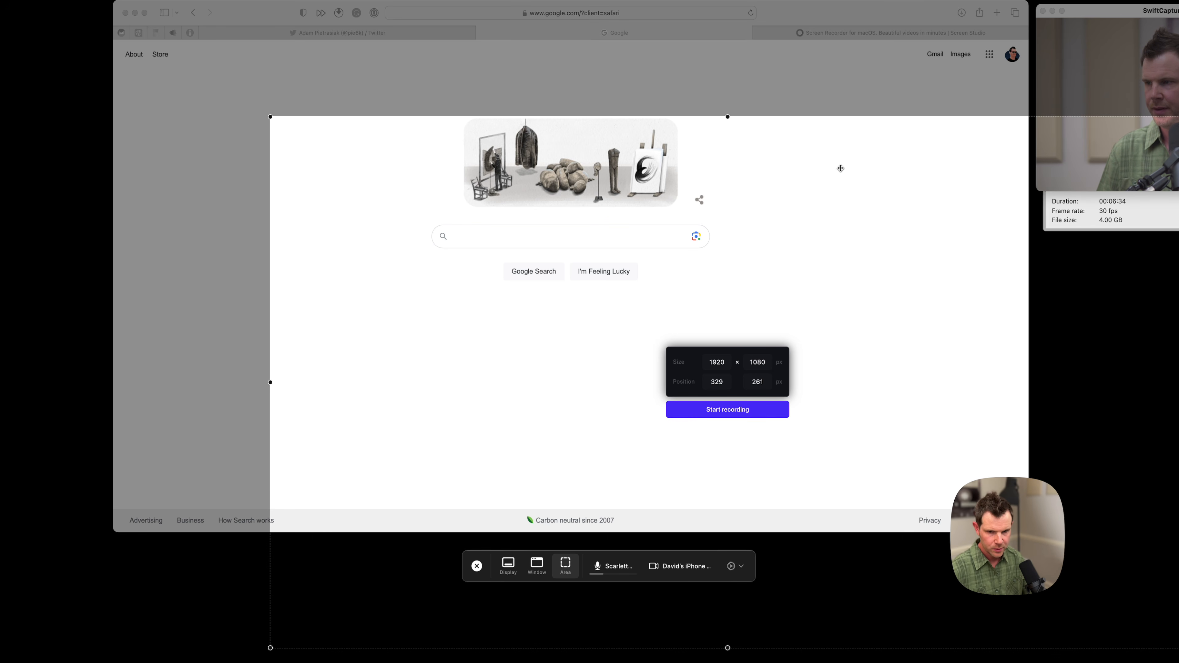
pyautogui.moveTo(840, 168); pyautogui.dragTo(674, 195)
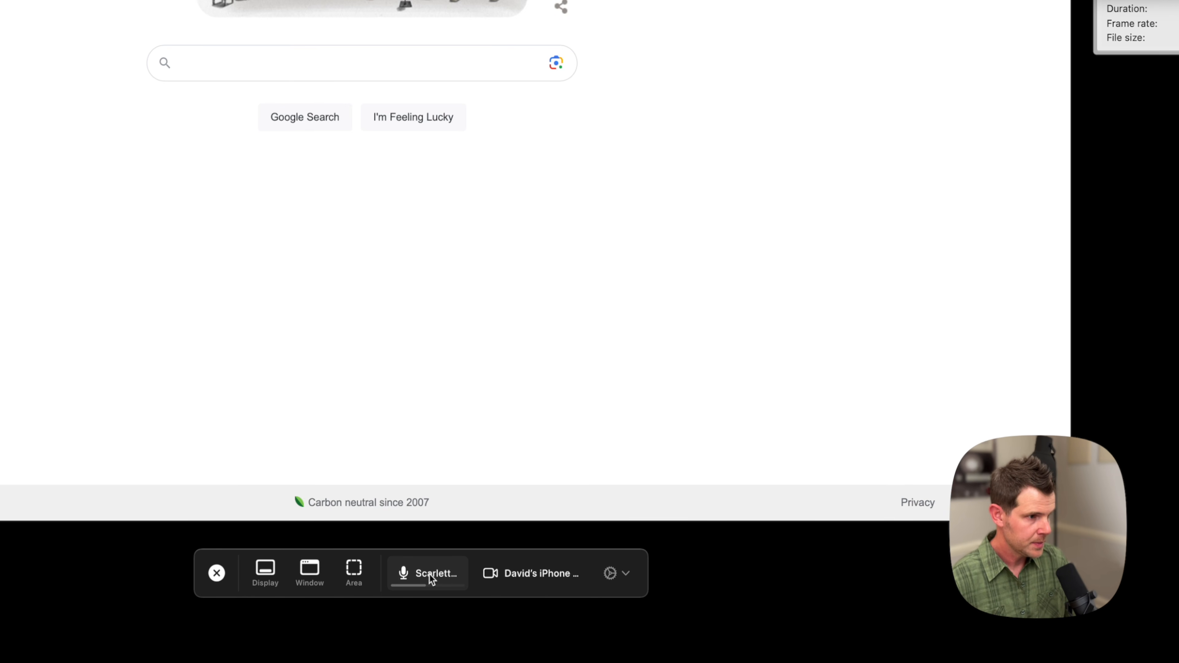
# Review the available microphone and camera sources for the recording
pyautogui.click(429, 574)
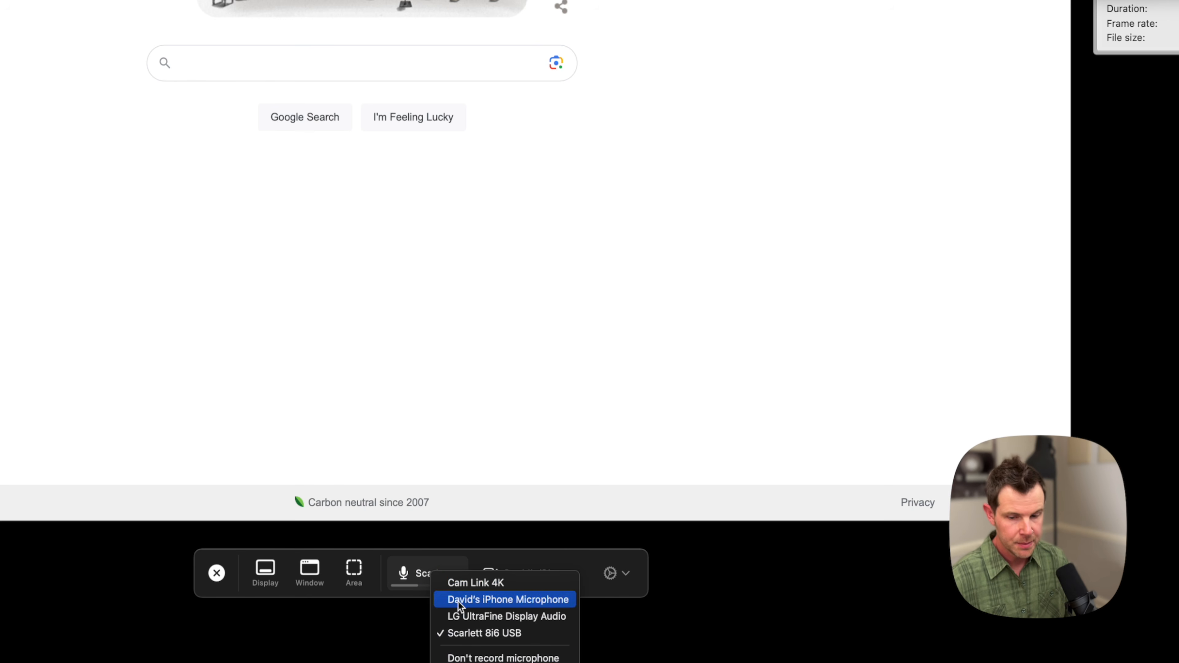
pyautogui.click(529, 559)
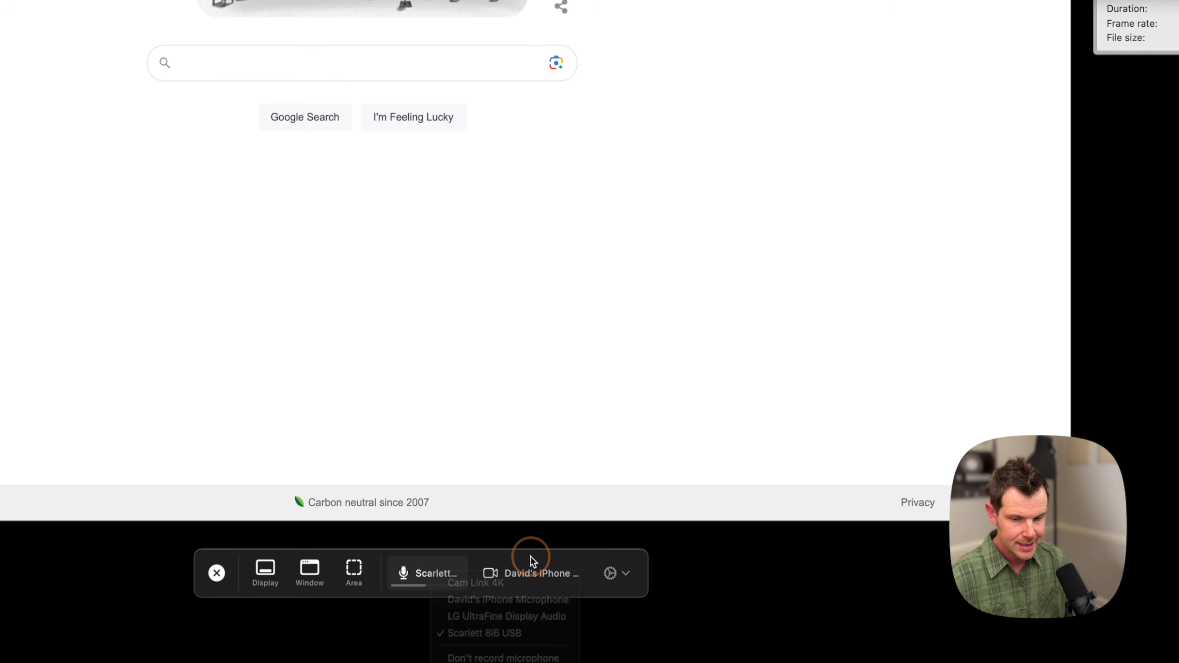
pyautogui.click(519, 574)
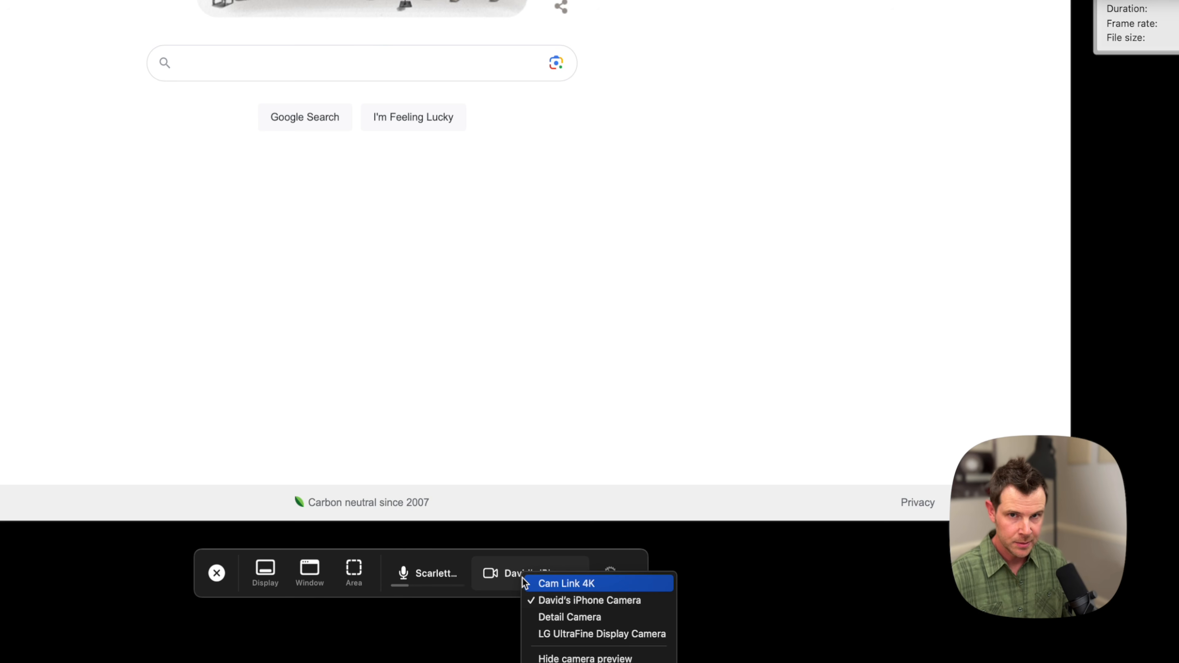
# Examine the recording settings, including microphone enhancement, countdown, start/stop shortcut, and the Experimental and Advanced options
pyautogui.click(616, 582)
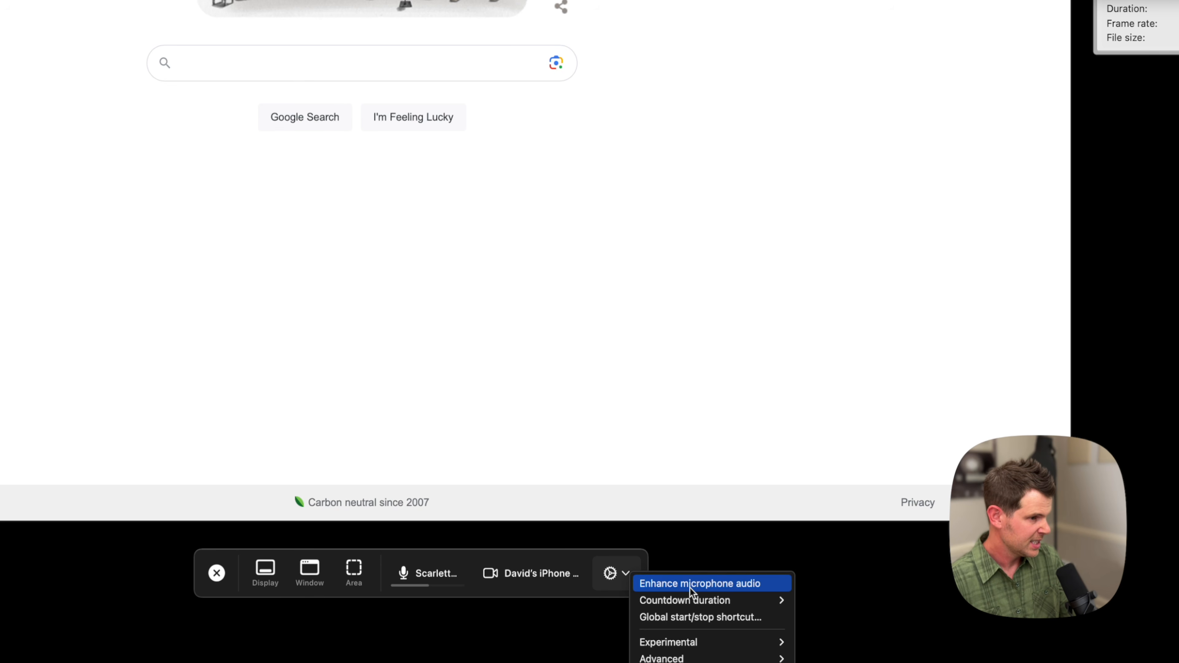
pyautogui.moveTo(693, 598)
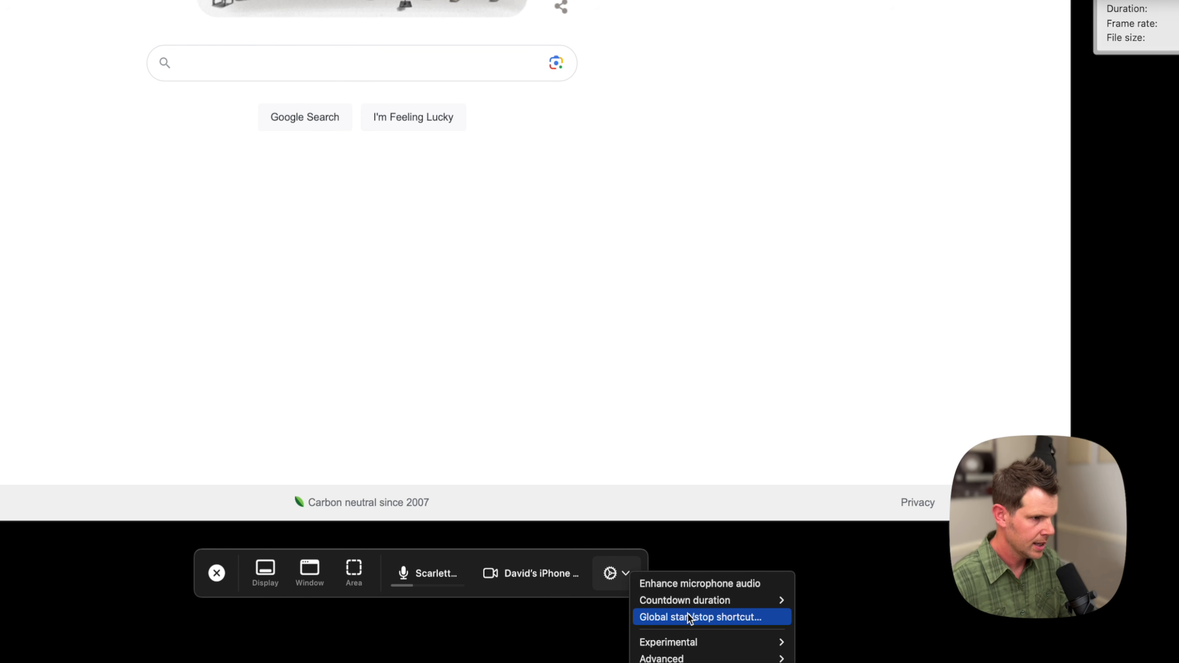
pyautogui.moveTo(713, 645)
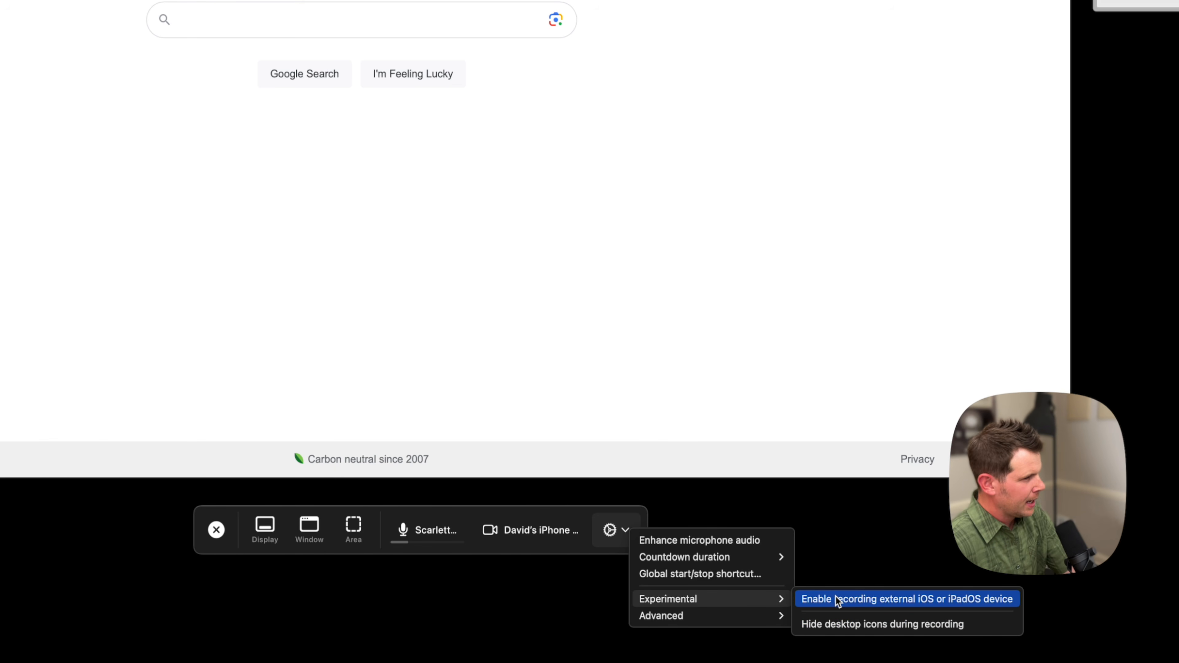
pyautogui.moveTo(759, 619)
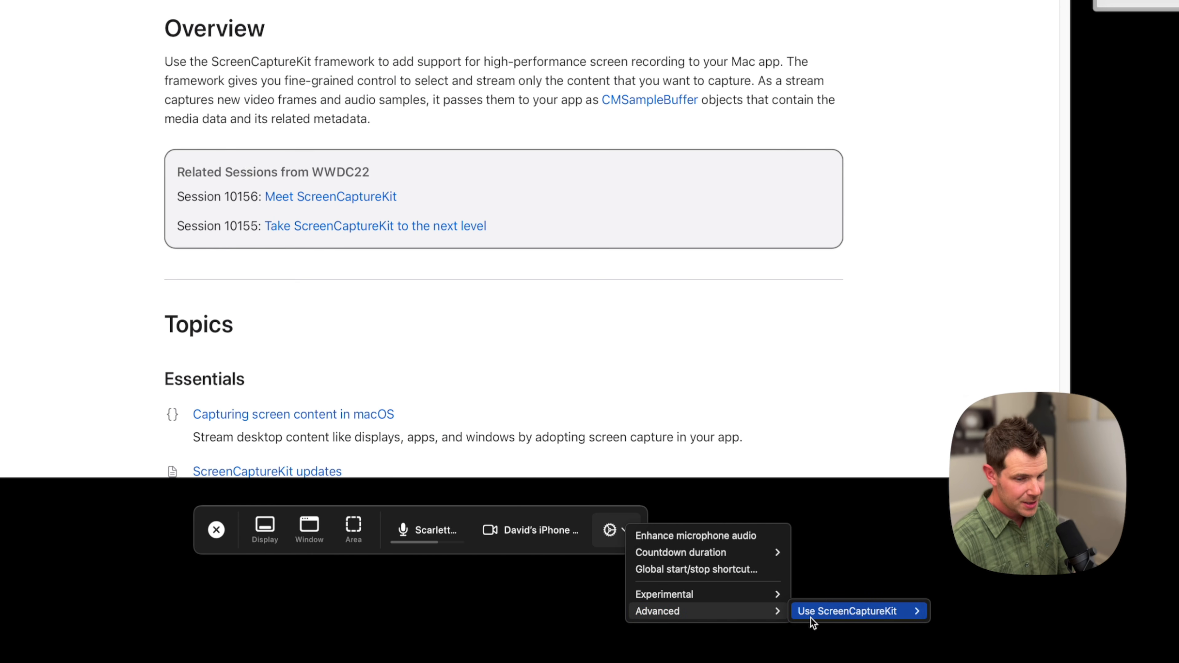
pyautogui.moveTo(823, 615)
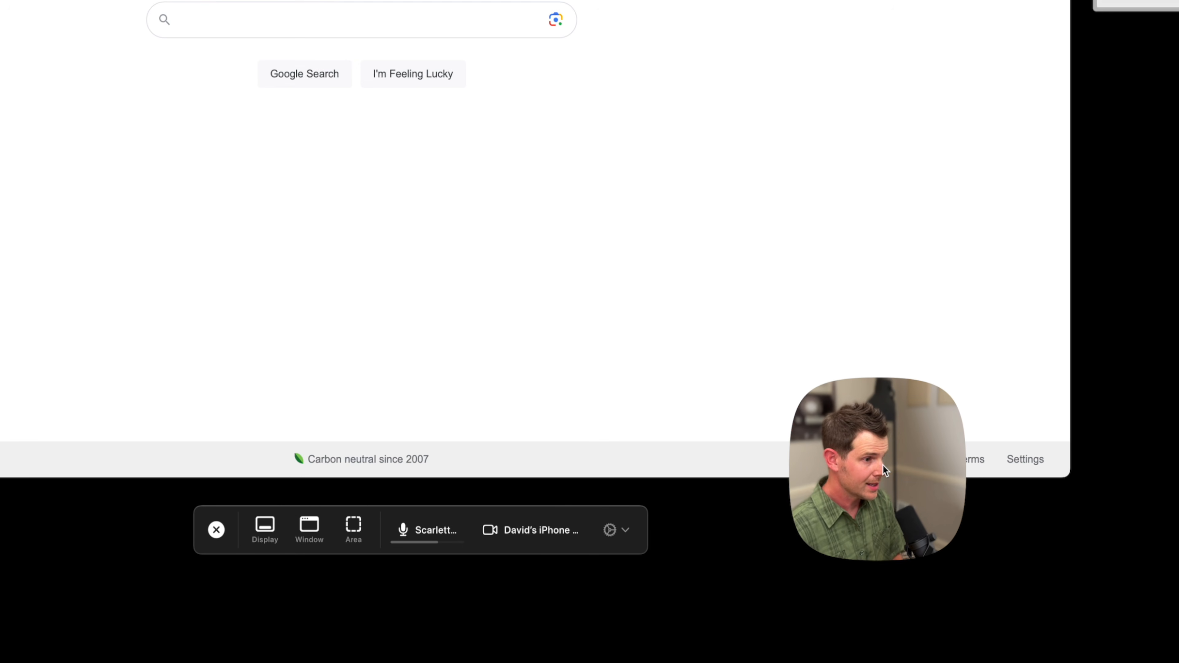
# Start a window recording of Safari and activate the Google search box
pyautogui.click(310, 528)
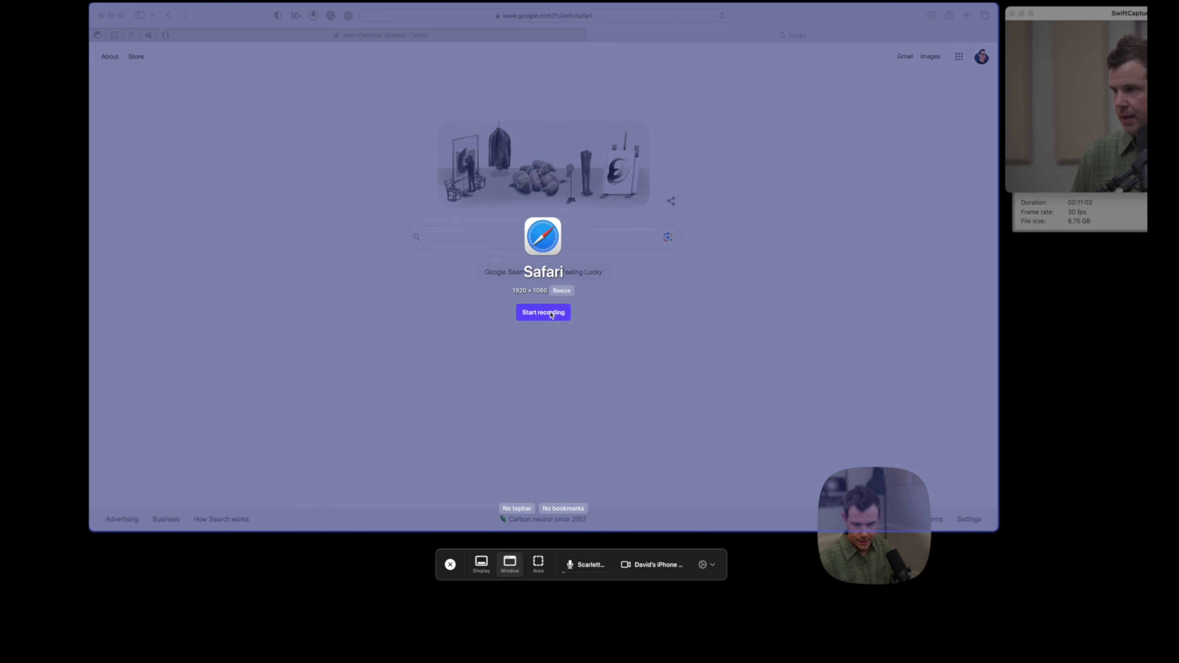
pyautogui.click(362, 136)
pyautogui.click(778, 644)
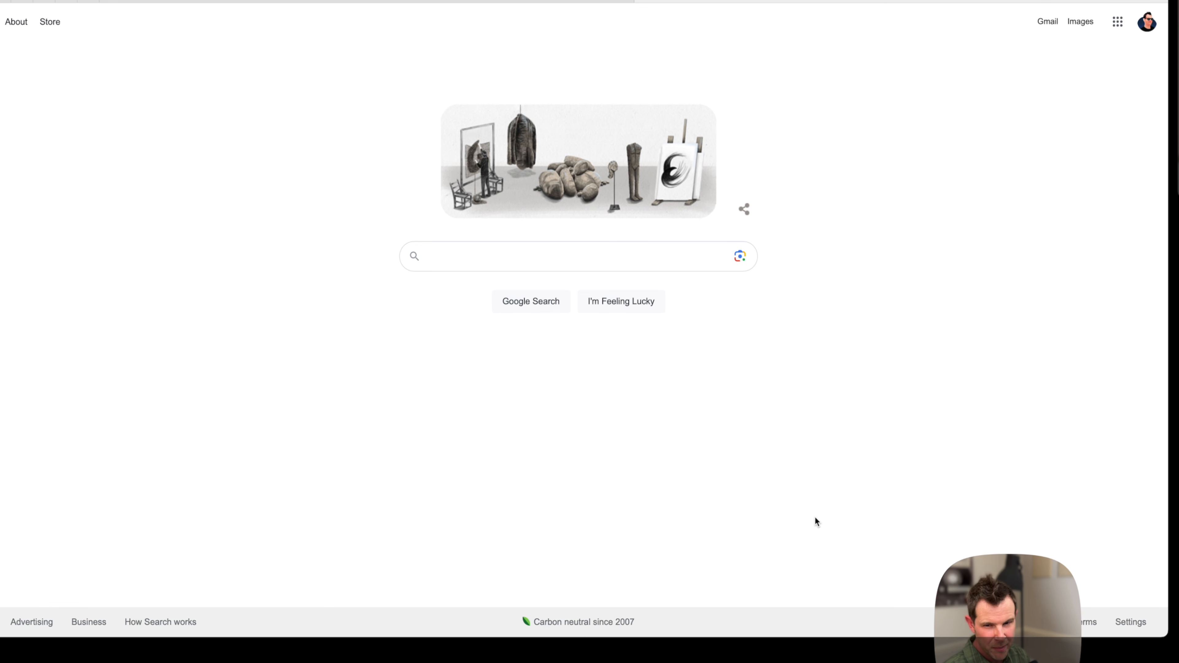
pyautogui.click(497, 255)
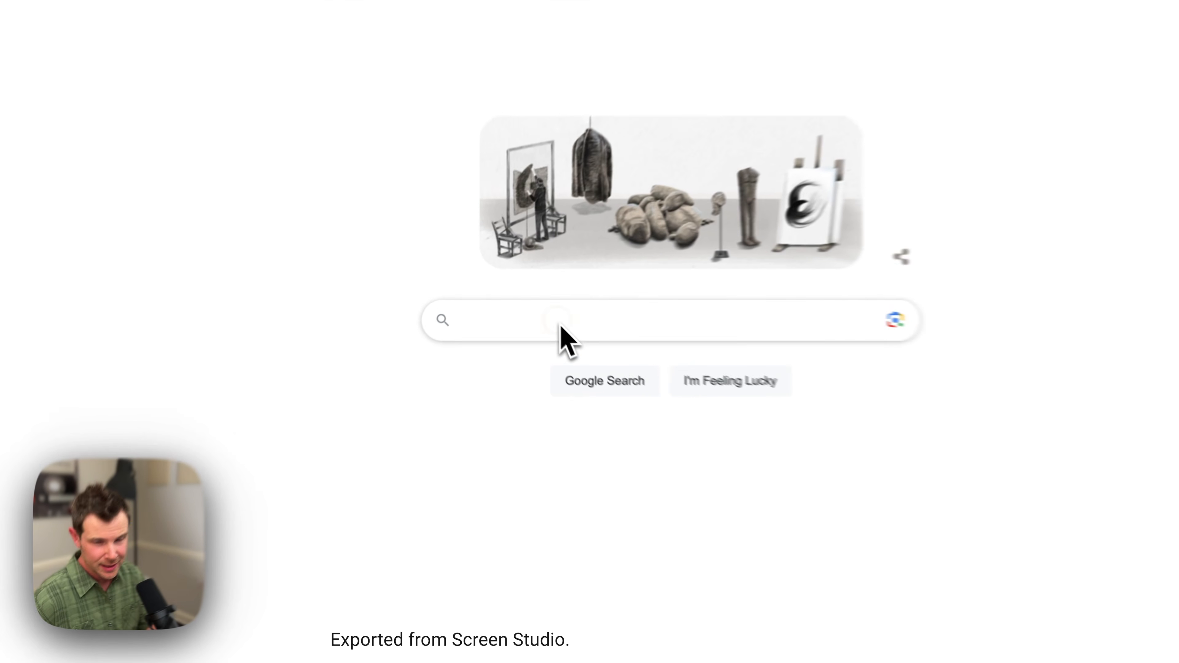
pyautogui.click(522, 305)
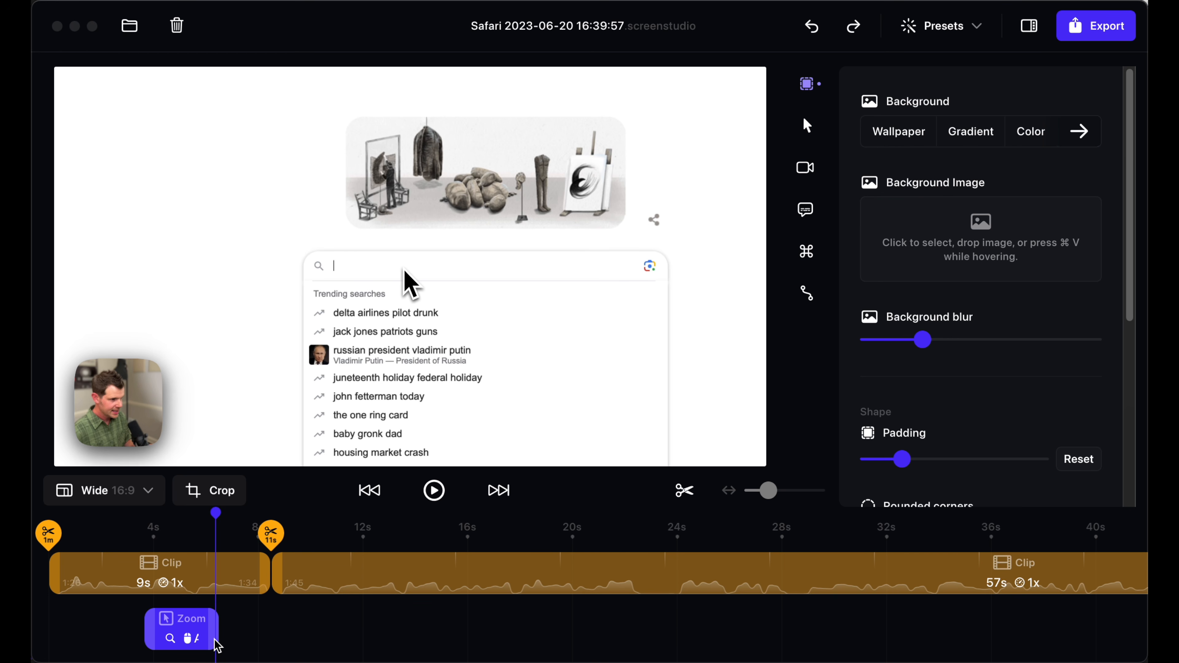
# Extend the Zoom segment to end at about 23 s on the timeline and play the project from about 4 s
pyautogui.moveTo(218, 646); pyautogui.dragTo(662, 637)
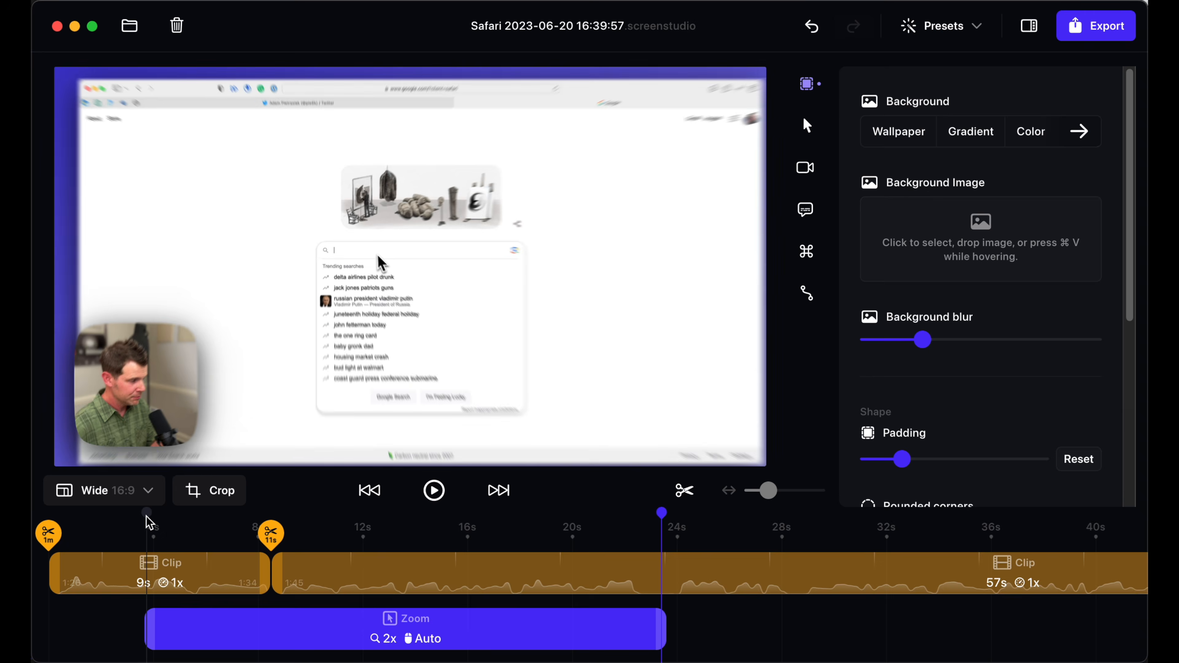
pyautogui.click(145, 525)
pyautogui.press('space')
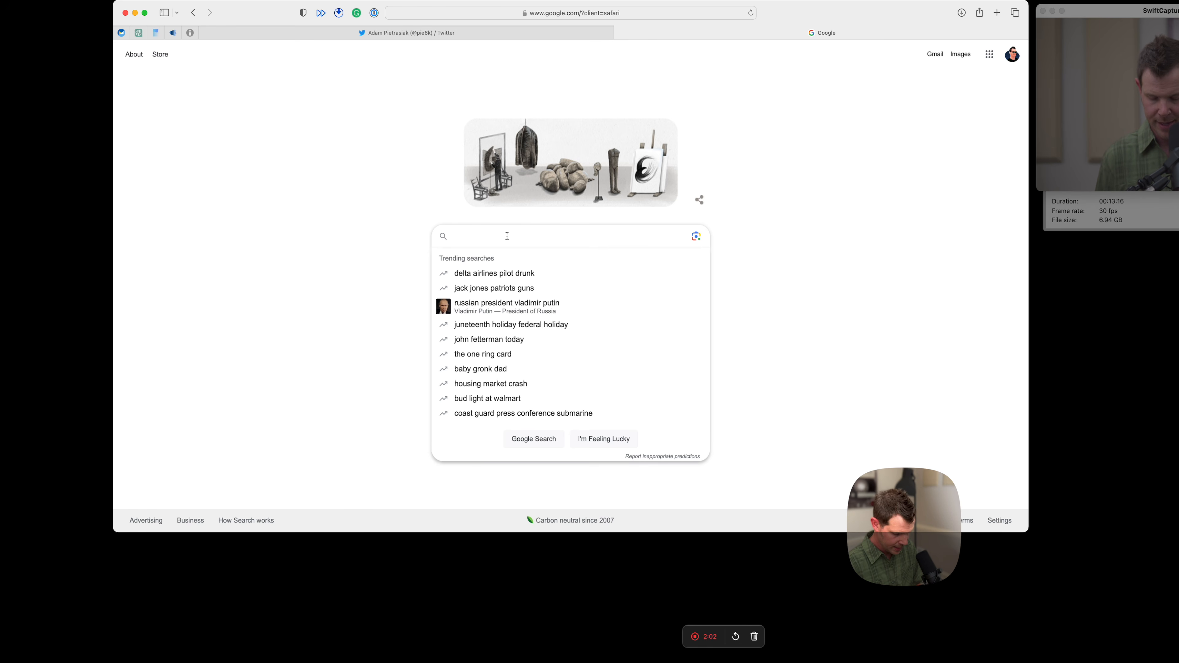
# Search Google for "when is balck friday 2023" and stop the Safari recording
pyautogui.write('when is balck ')
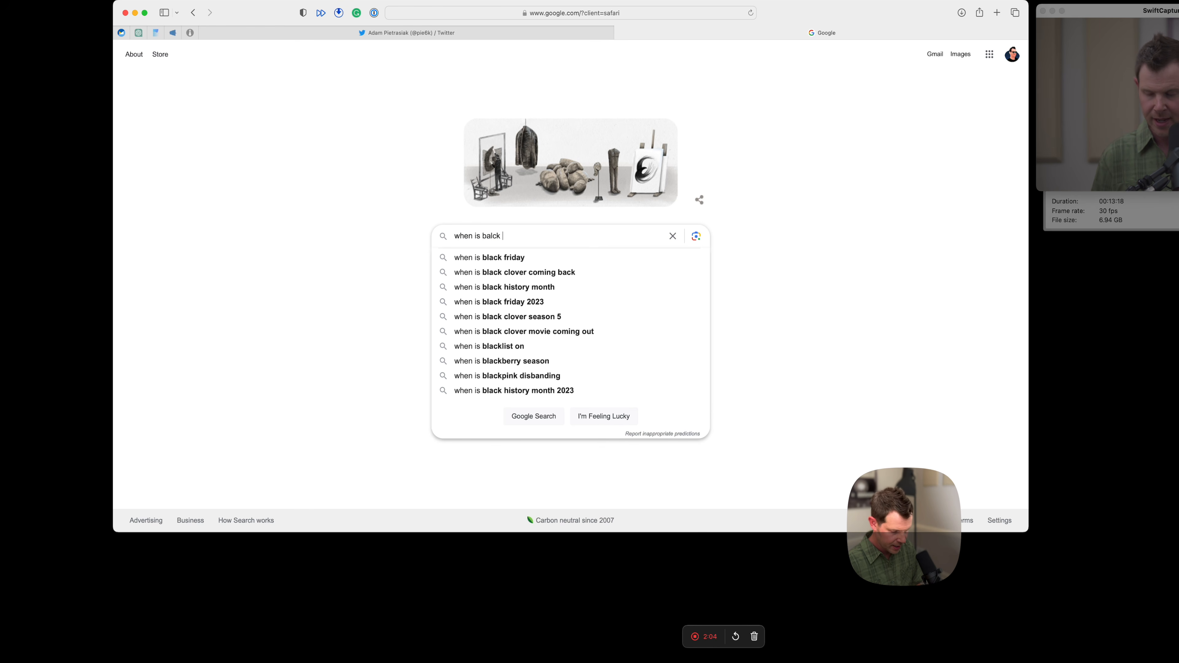
pyautogui.write('friday 2023')
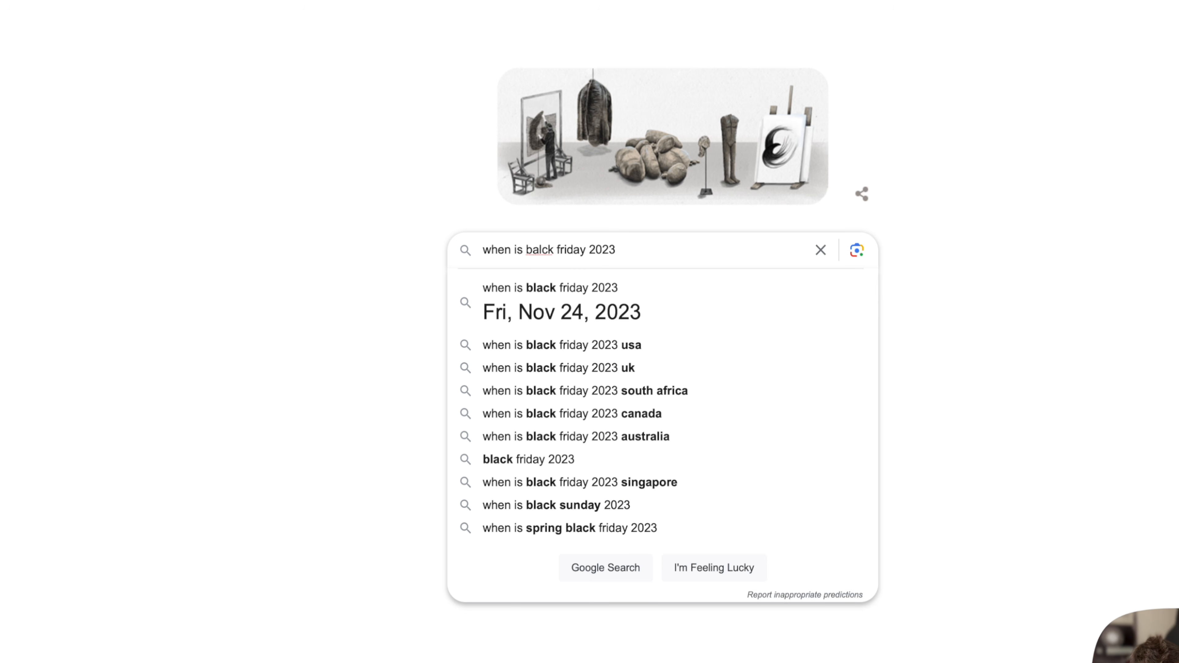
pyautogui.press('Return')
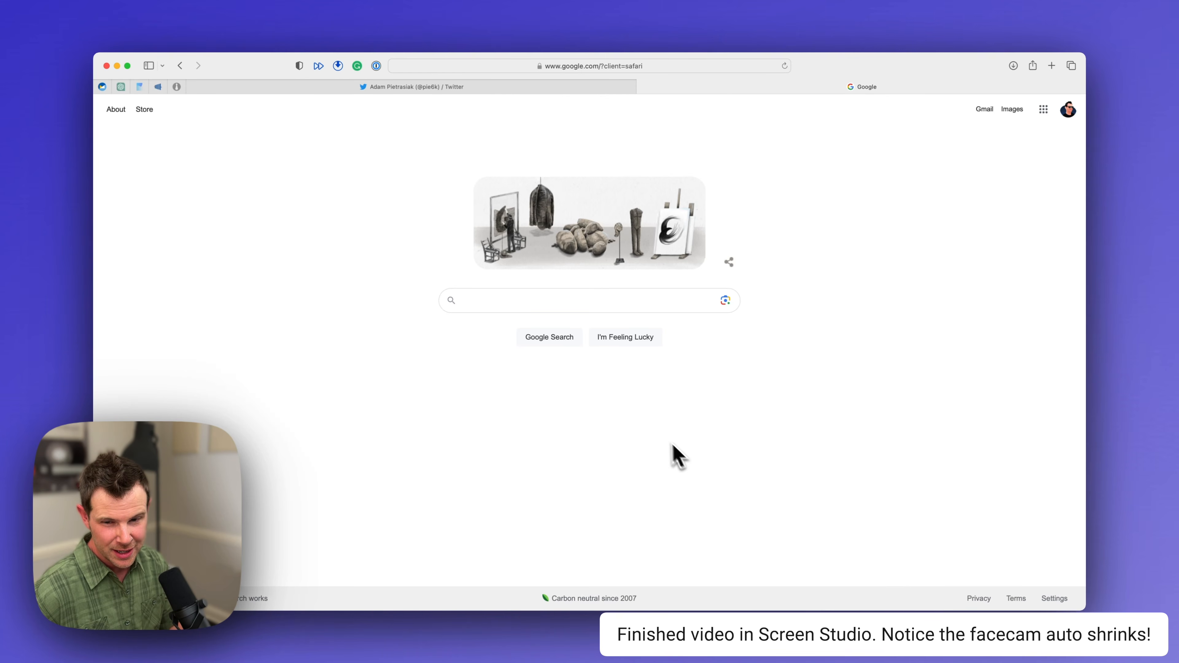
pyautogui.click(521, 301)
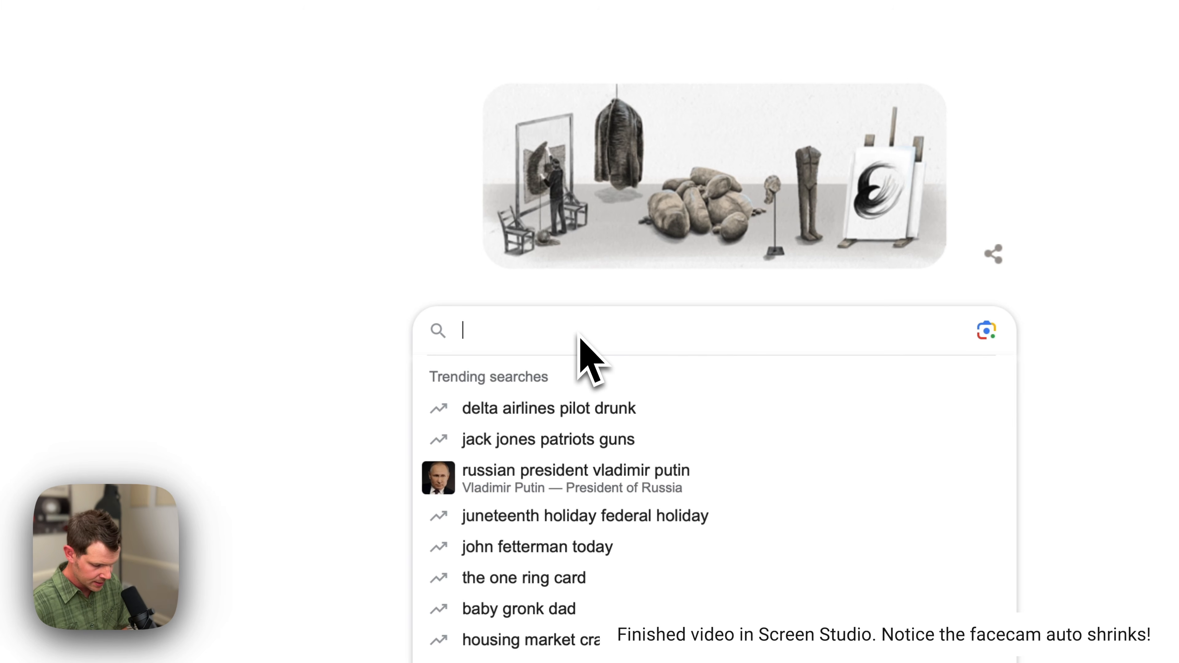
pyautogui.write('when is balck')
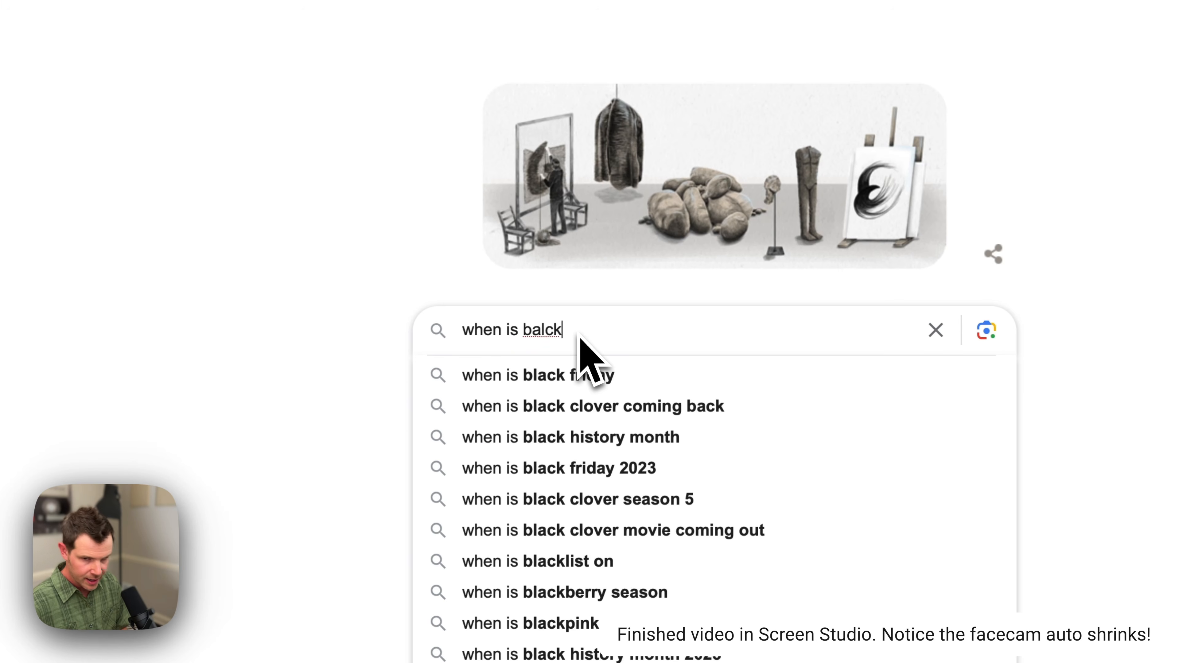
pyautogui.write(' friday 2023')
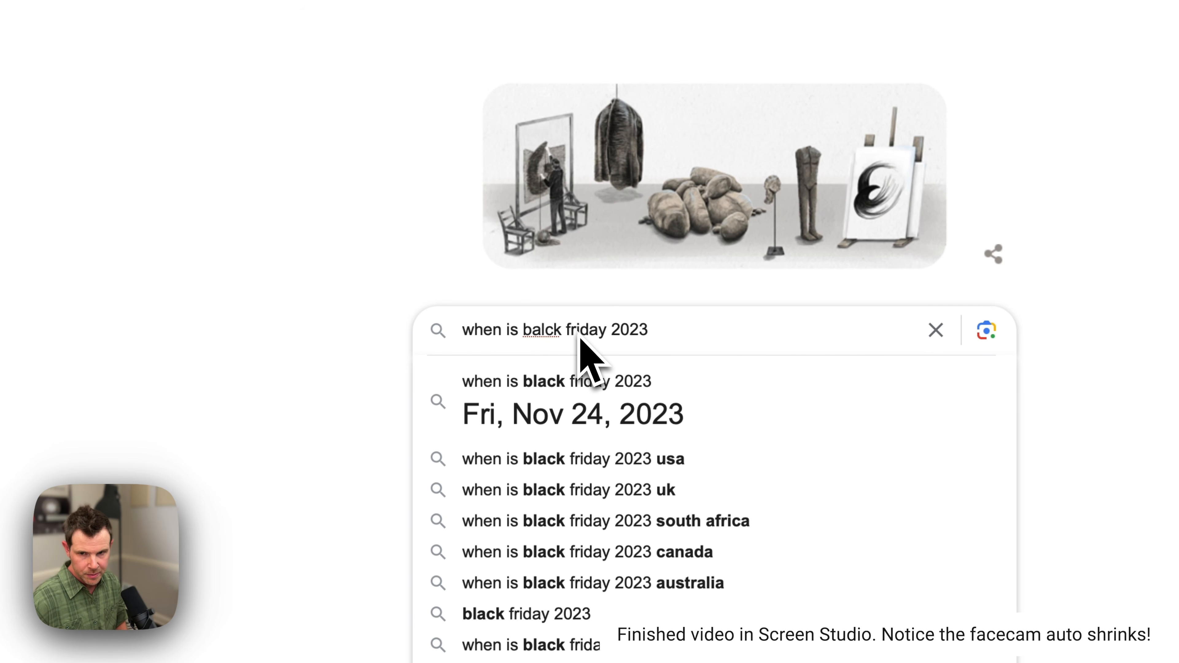
pyautogui.press('Return')
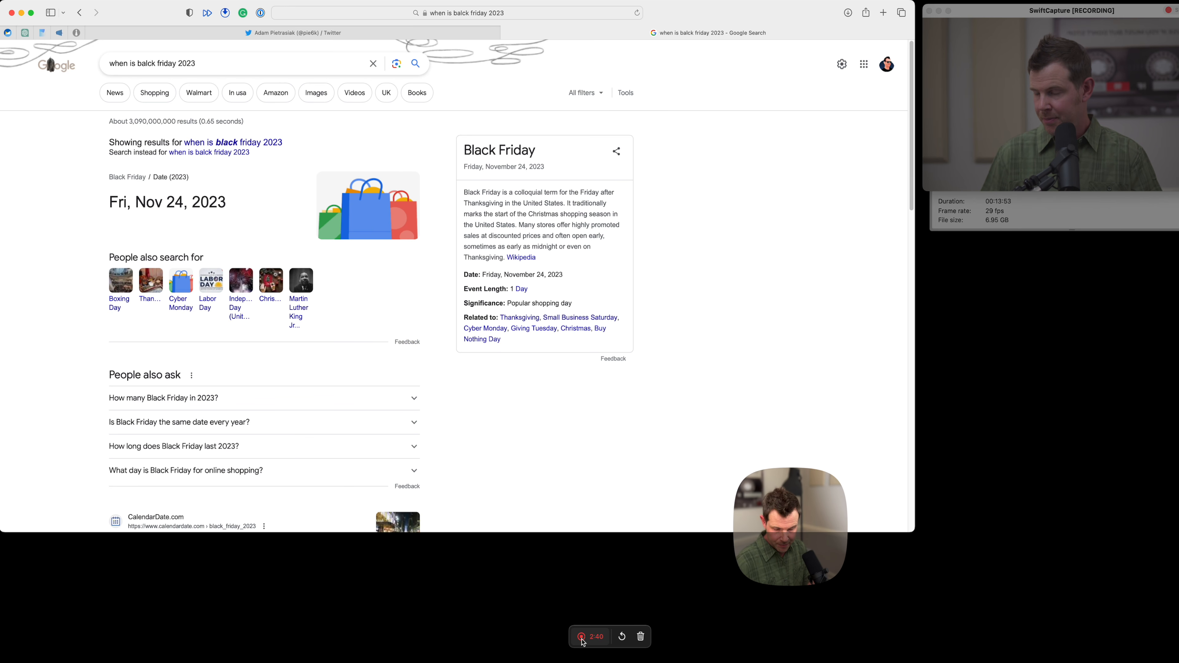
pyautogui.click(583, 640)
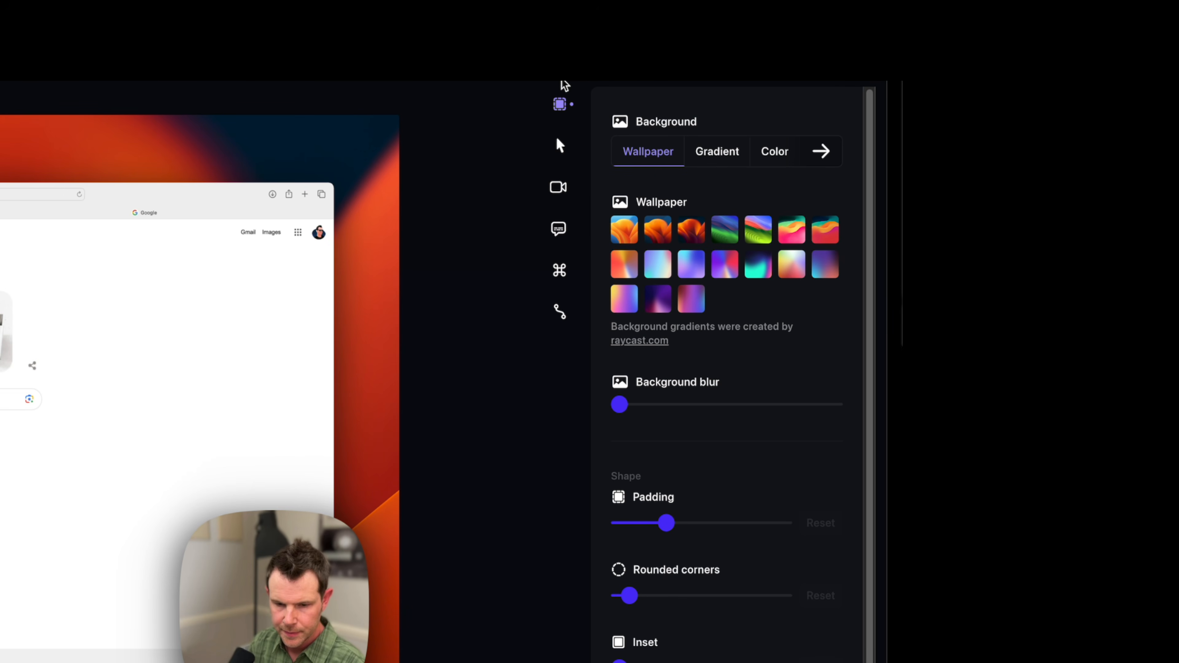
# Set the background to the pink, orange and green wallpaper and blur it by about a quarter of the range
pyautogui.moveTo(564, 105)
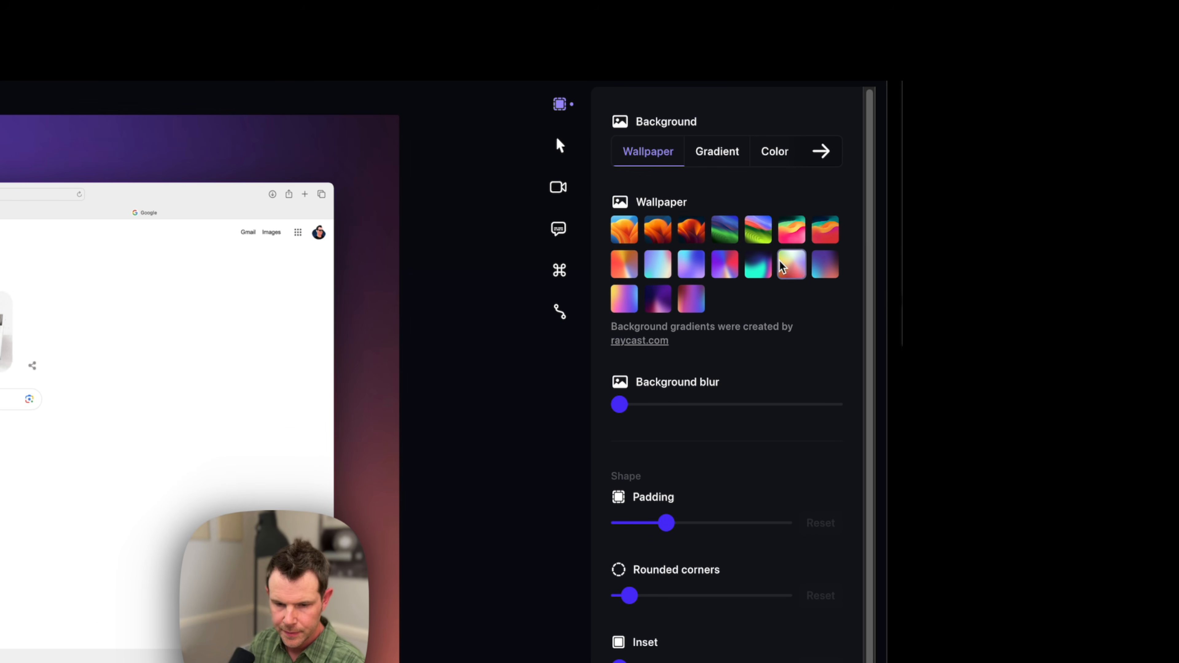
pyautogui.click(793, 232)
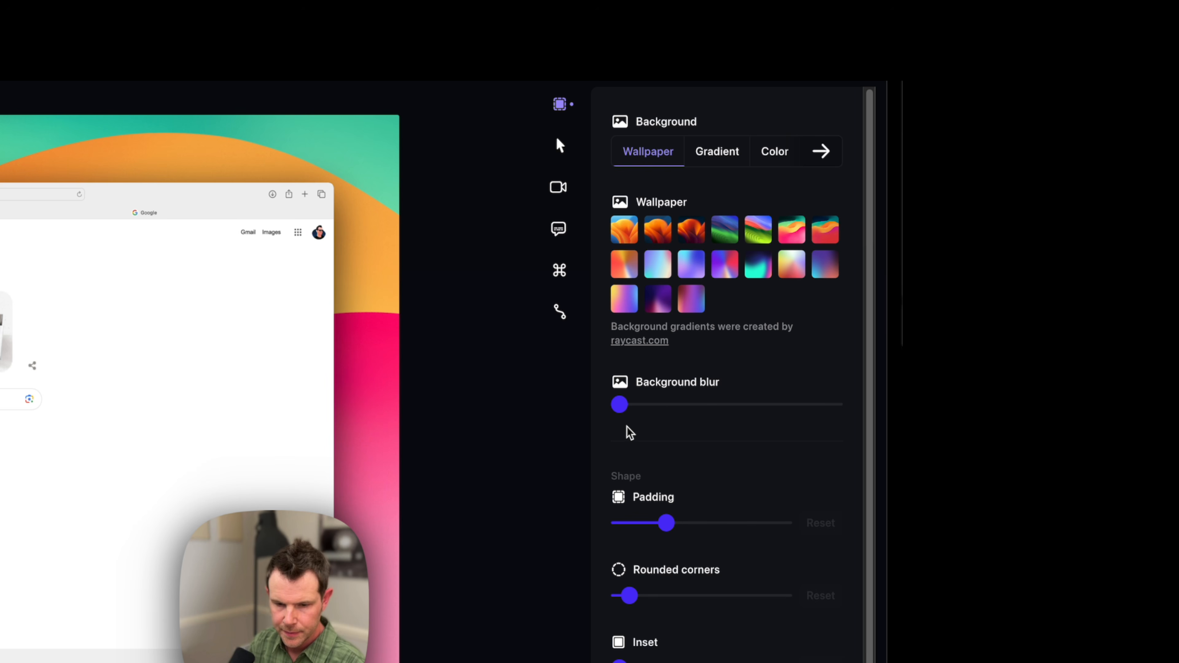
pyautogui.moveTo(621, 408); pyautogui.dragTo(667, 413)
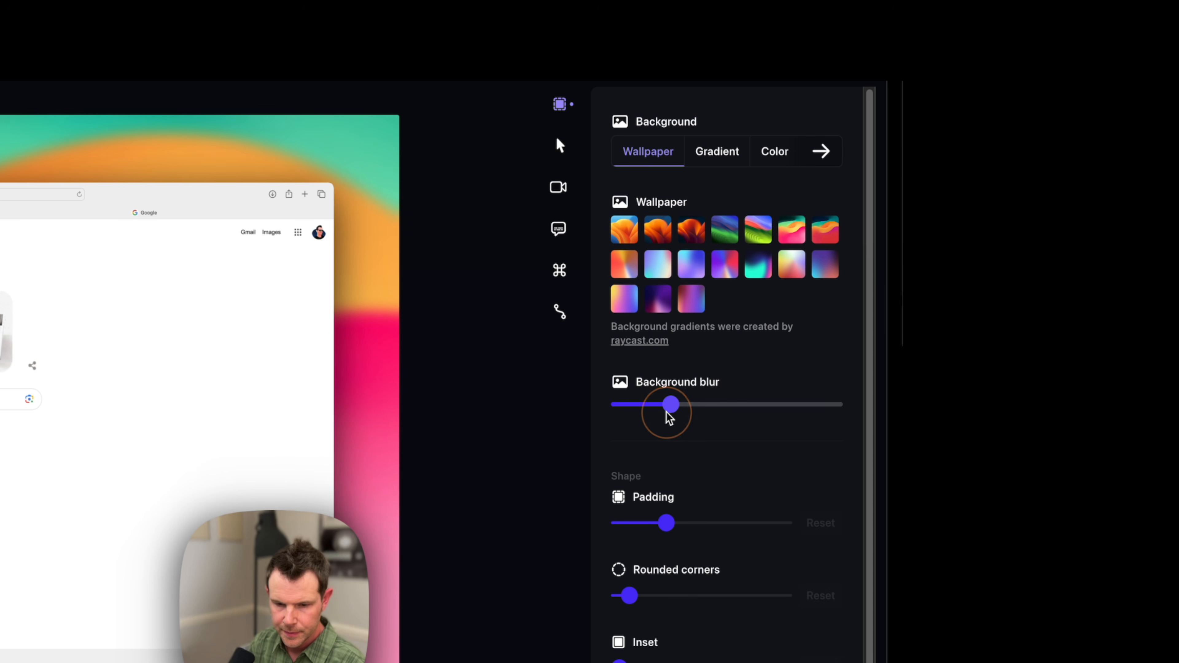
# Reduce the padding around the Safari window, and try rounded corners of 200 before resetting them
pyautogui.moveTo(994, 402)
pyautogui.mouseDown()
pyautogui.moveTo(984, 402)
pyautogui.moveTo(1008, 406)
pyautogui.moveTo(975, 411)
pyautogui.moveTo(1025, 410)
pyautogui.moveTo(1006, 411)
pyautogui.mouseUp()
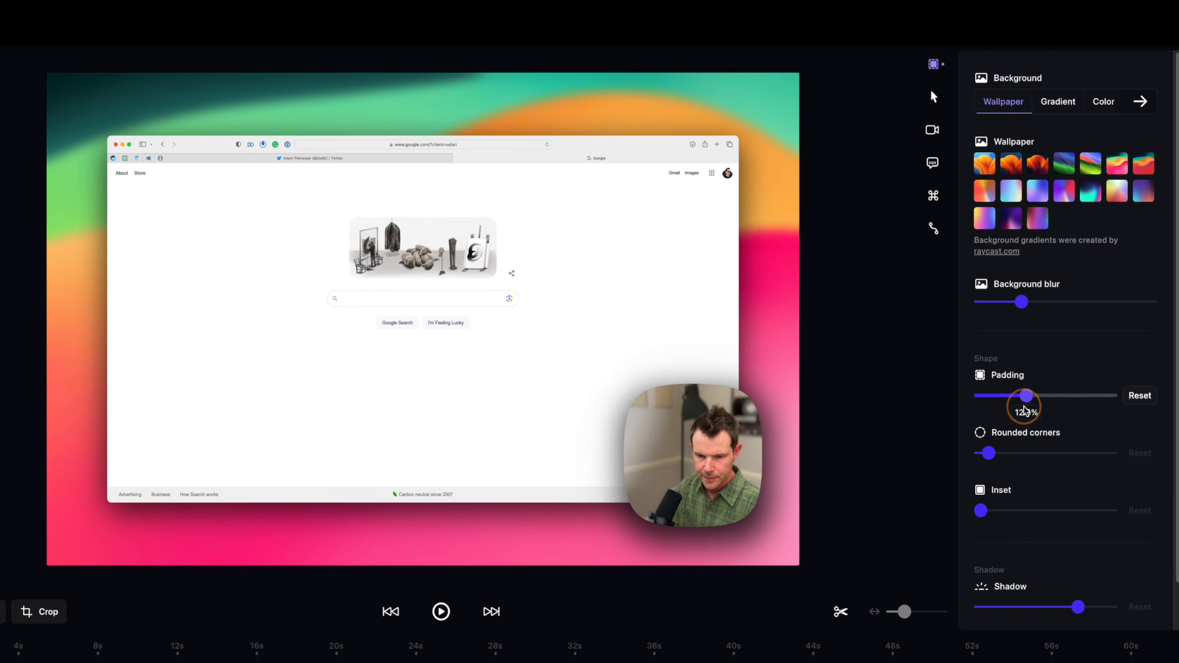
pyautogui.moveTo(988, 453); pyautogui.dragTo(1129, 449)
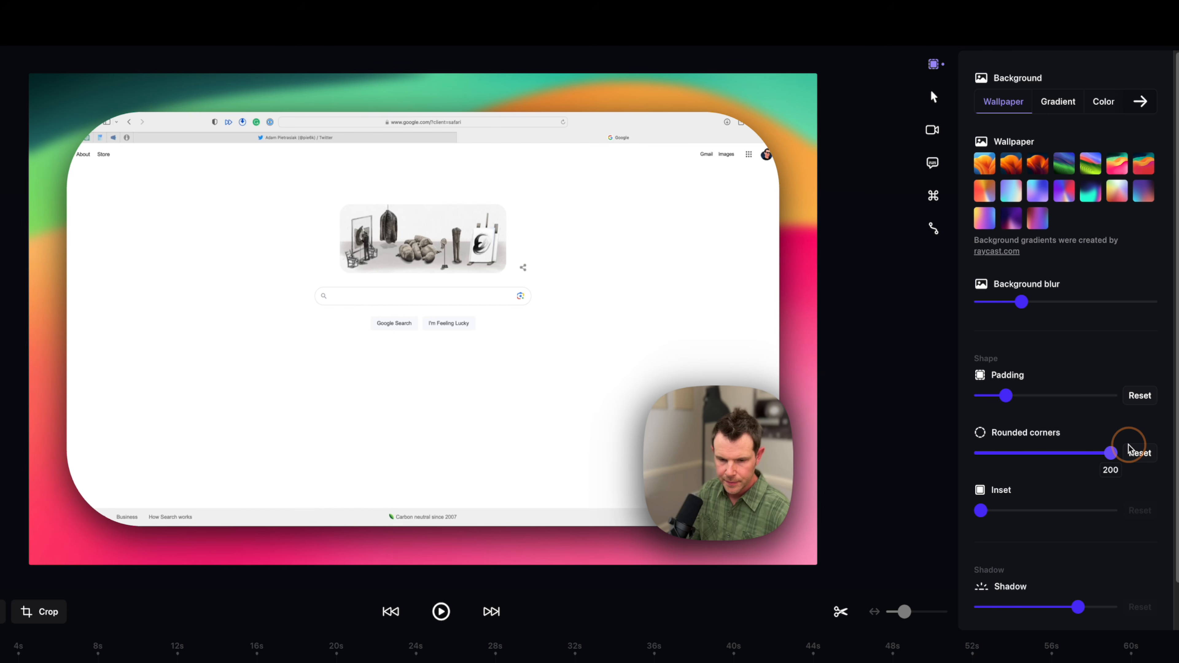
pyautogui.click(1129, 450)
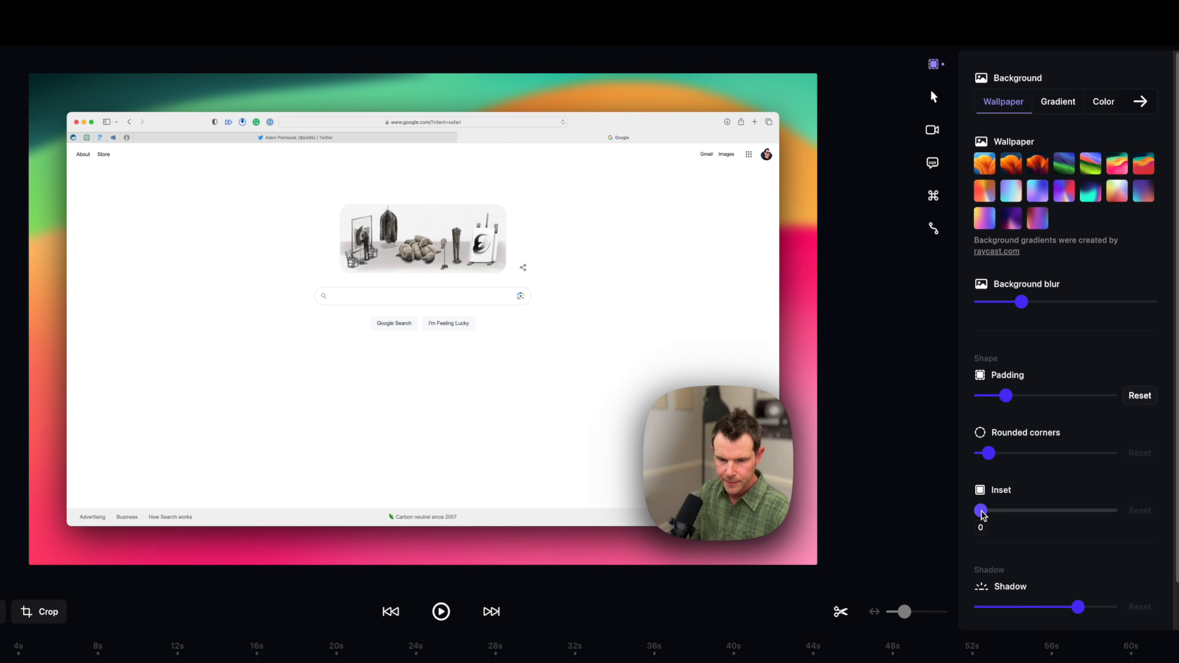
# Try a thick black inset frame around the Safari window, explore its color and opacity, and remove the inset again
pyautogui.moveTo(981, 511); pyautogui.dragTo(1060, 511)
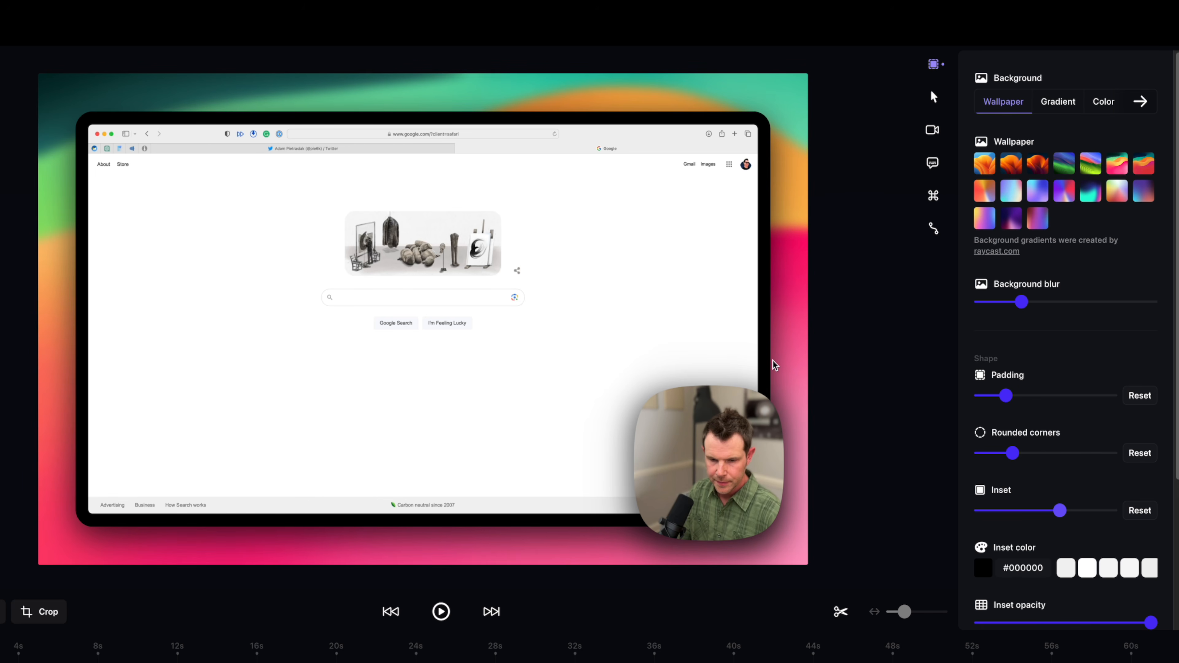
pyautogui.click(1020, 567)
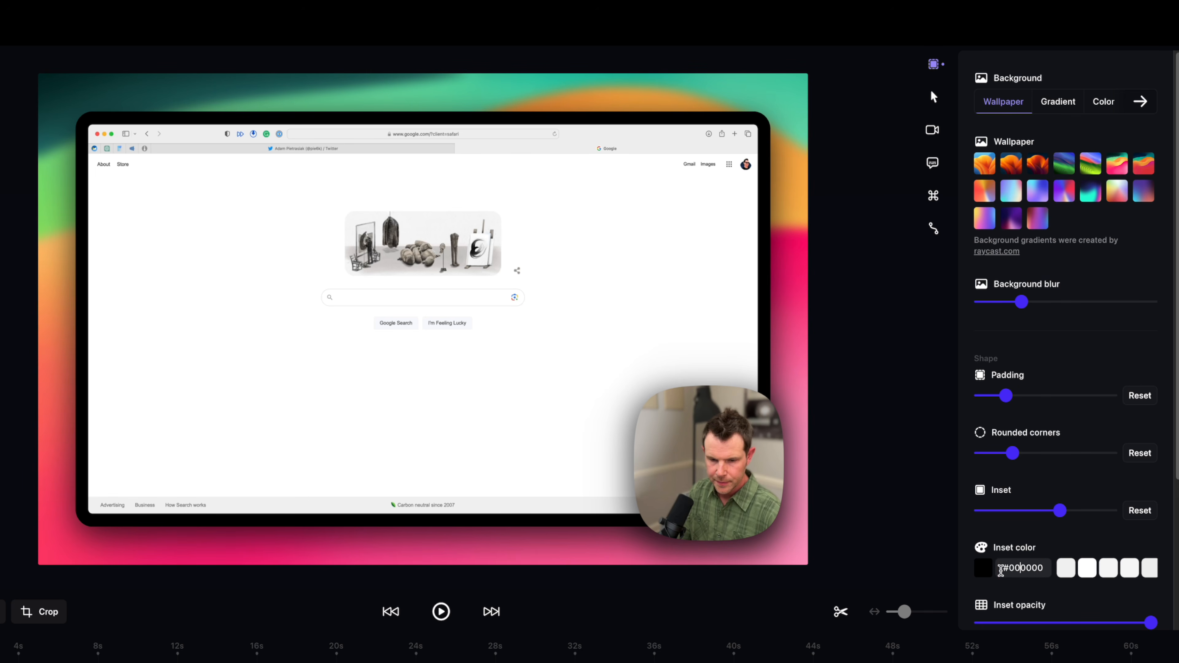
pyautogui.moveTo(1005, 570); pyautogui.dragTo(1051, 572)
pyautogui.click(984, 567)
pyautogui.moveTo(1087, 640); pyautogui.dragTo(1114, 625)
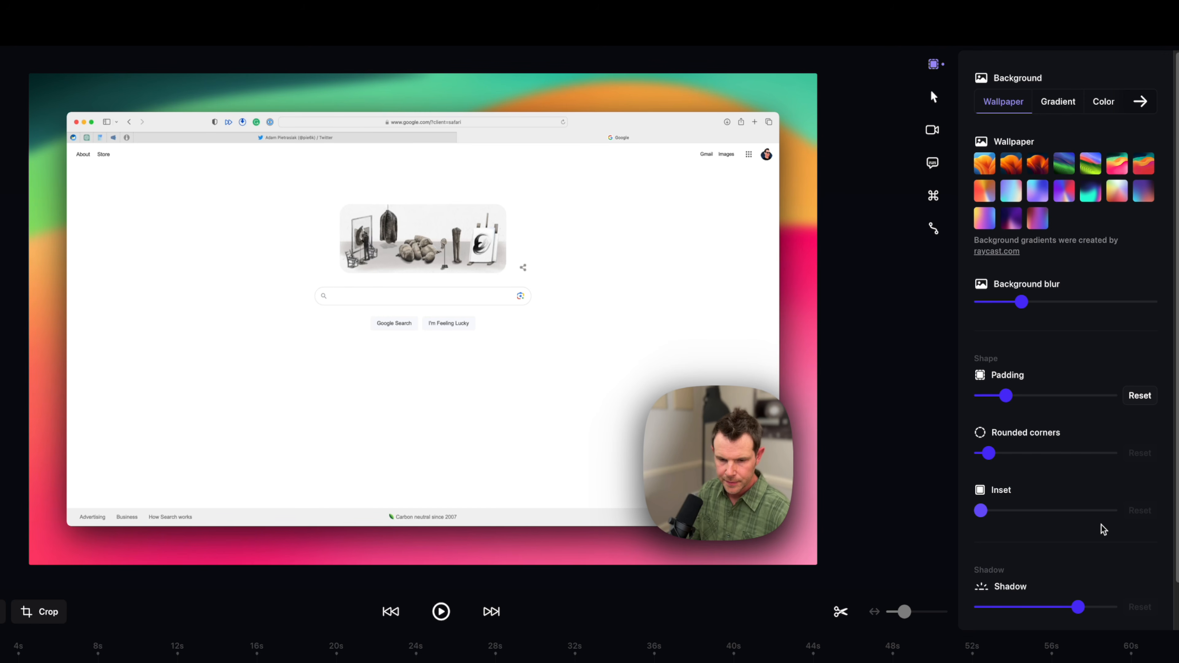
# Try stronger and weaker window shadows, reset the shadow, and explore the Directional shadow option in the advanced shadow settings
pyautogui.scroll(-2, 1093, 535)
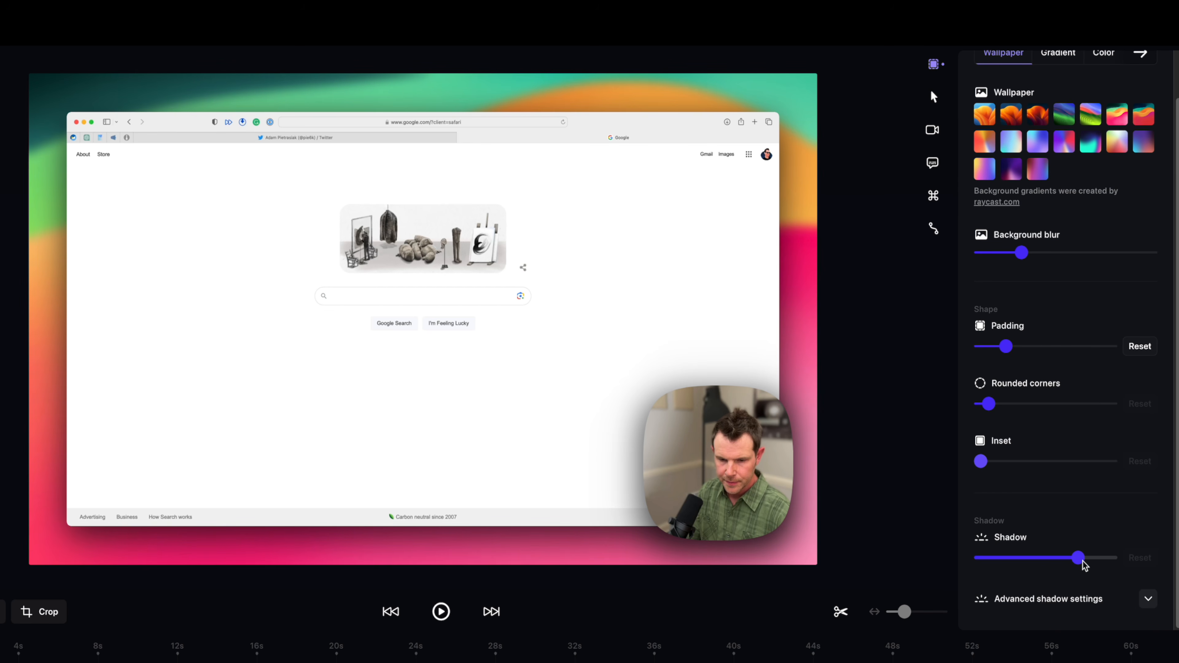
pyautogui.moveTo(1079, 560); pyautogui.dragTo(1173, 564)
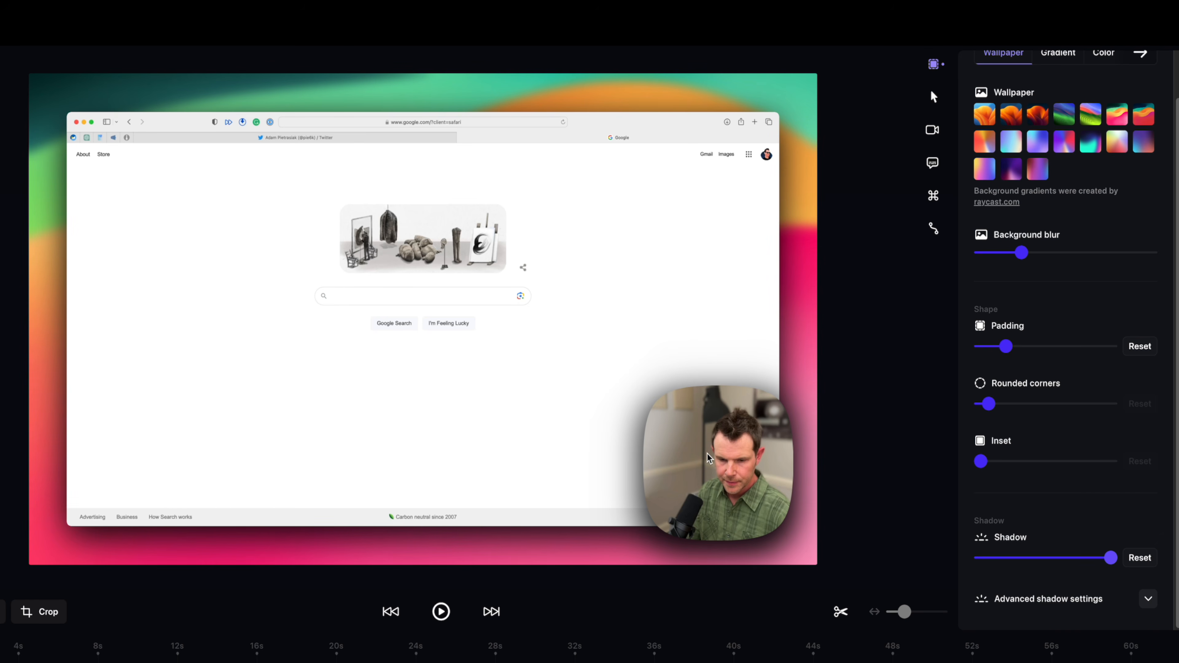
pyautogui.click(1140, 559)
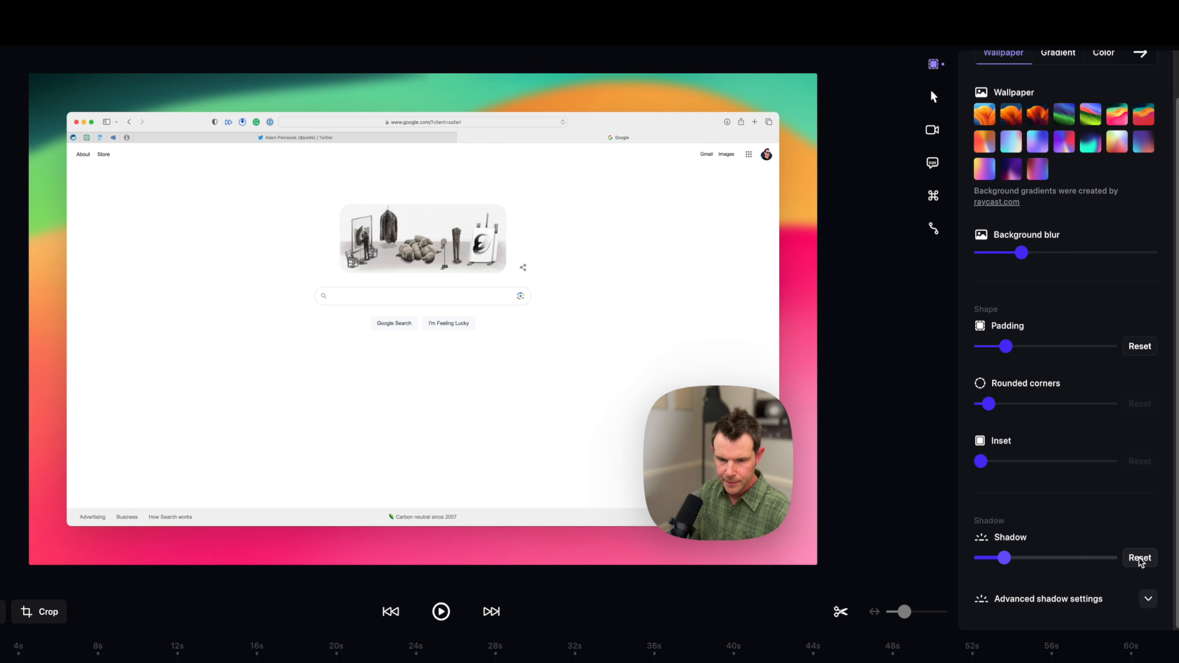
pyautogui.click(1140, 558)
pyautogui.click(1149, 598)
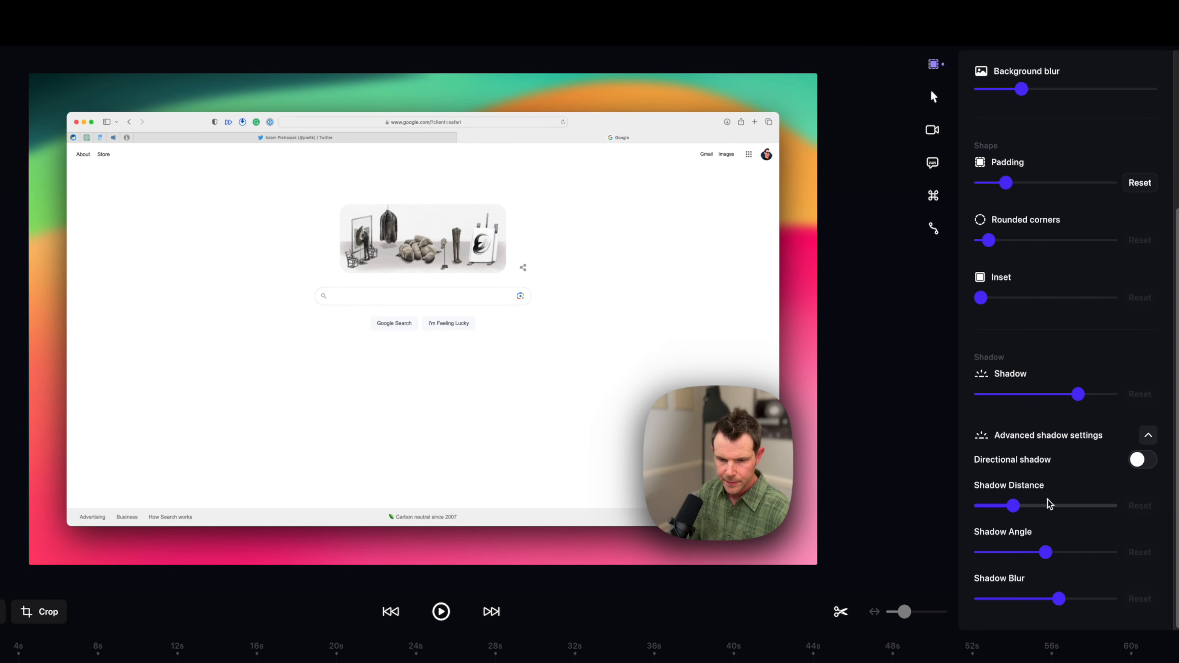
pyautogui.click(1143, 459)
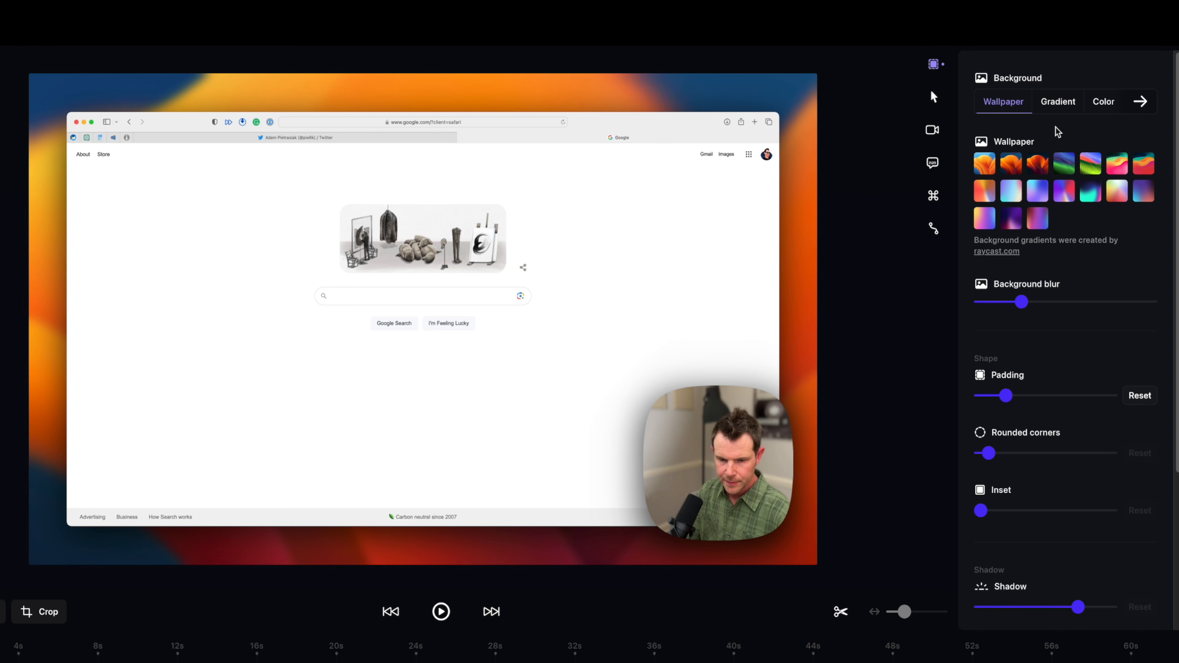
# Replace the wallpaper with the #3F37C9 to #8C87DF gradient, and try the solid color and custom image background types
pyautogui.click(1059, 103)
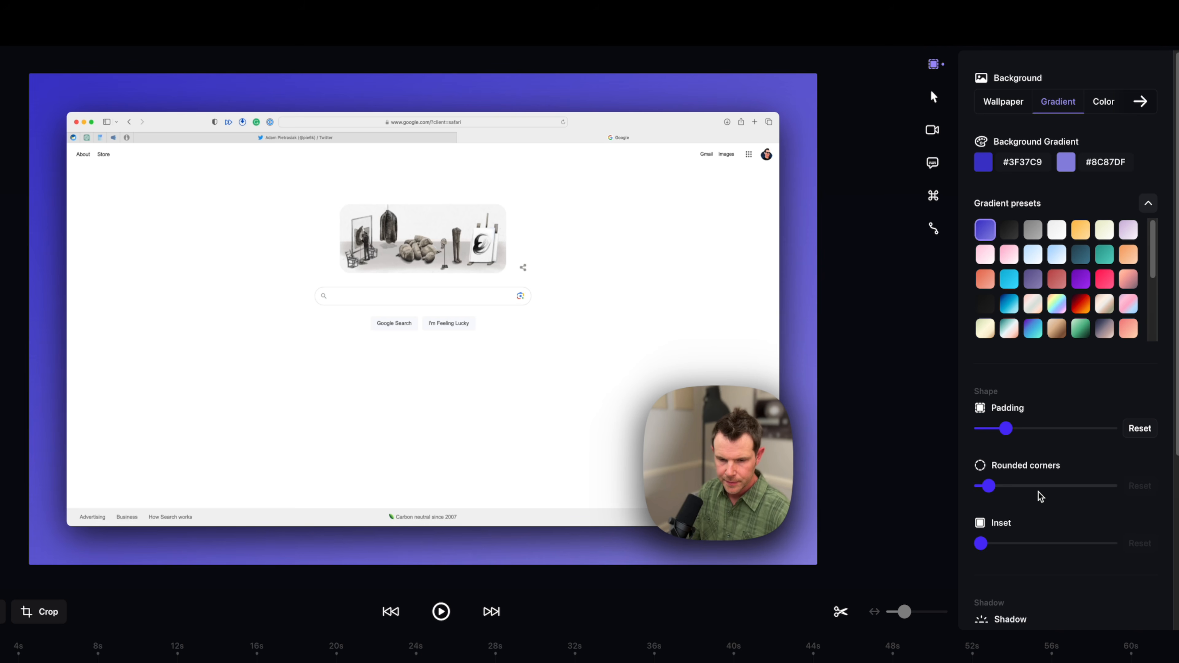
pyautogui.scroll(-5, 1043, 492)
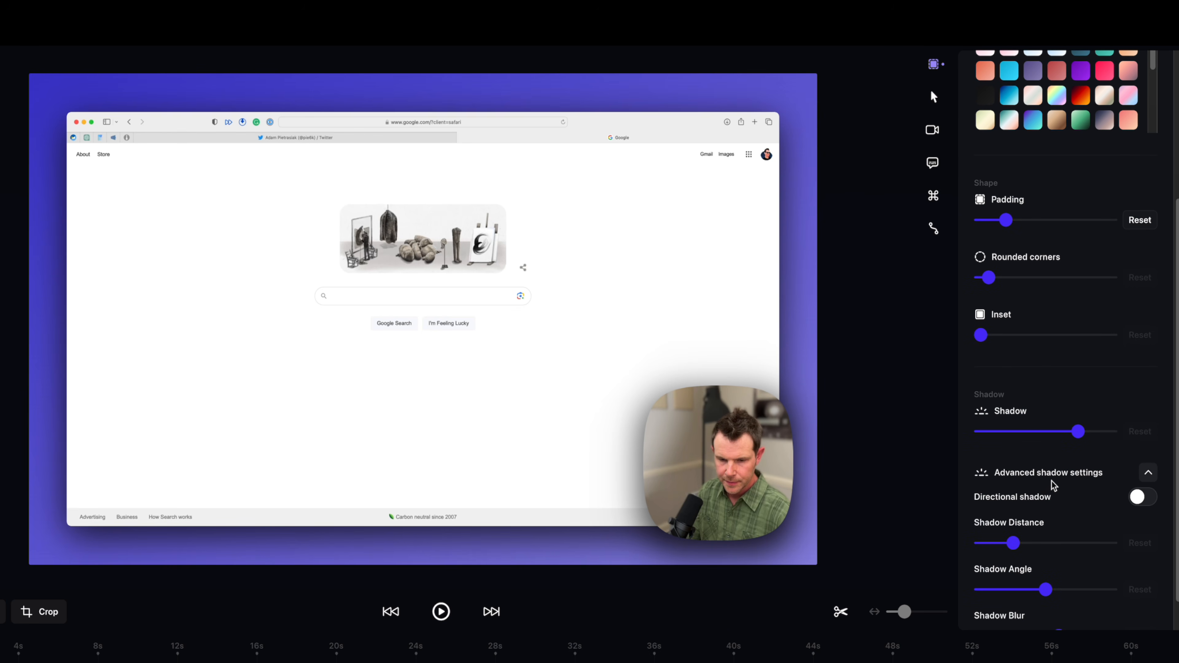
pyautogui.scroll(5, 1052, 485)
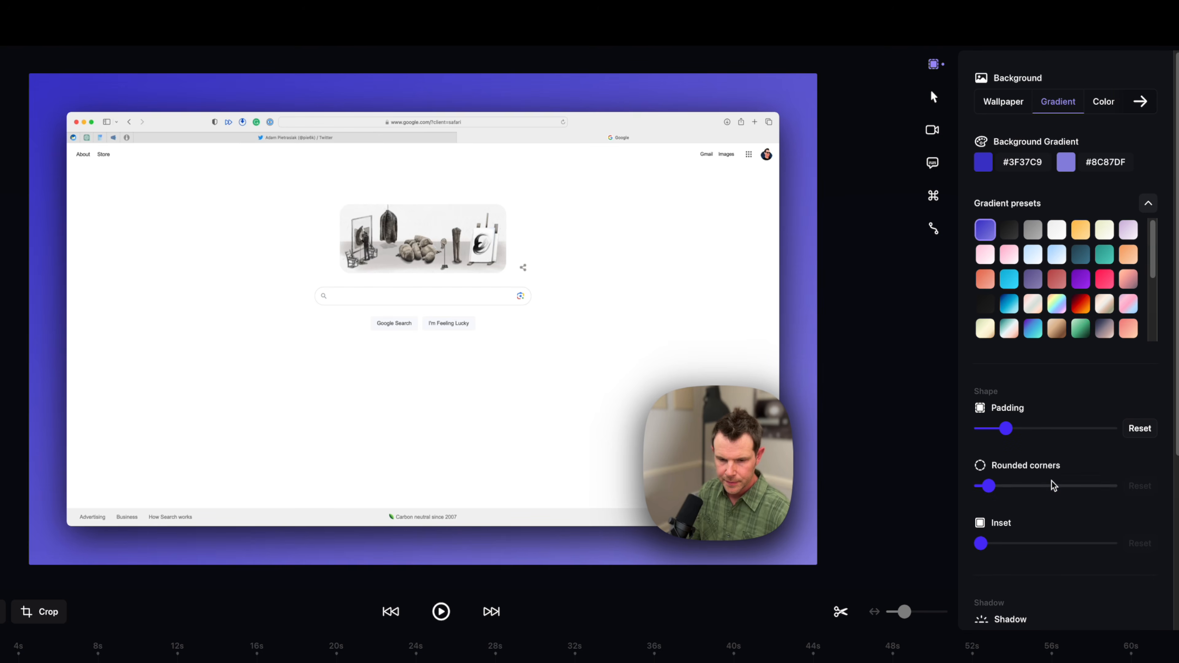
pyautogui.click(1103, 101)
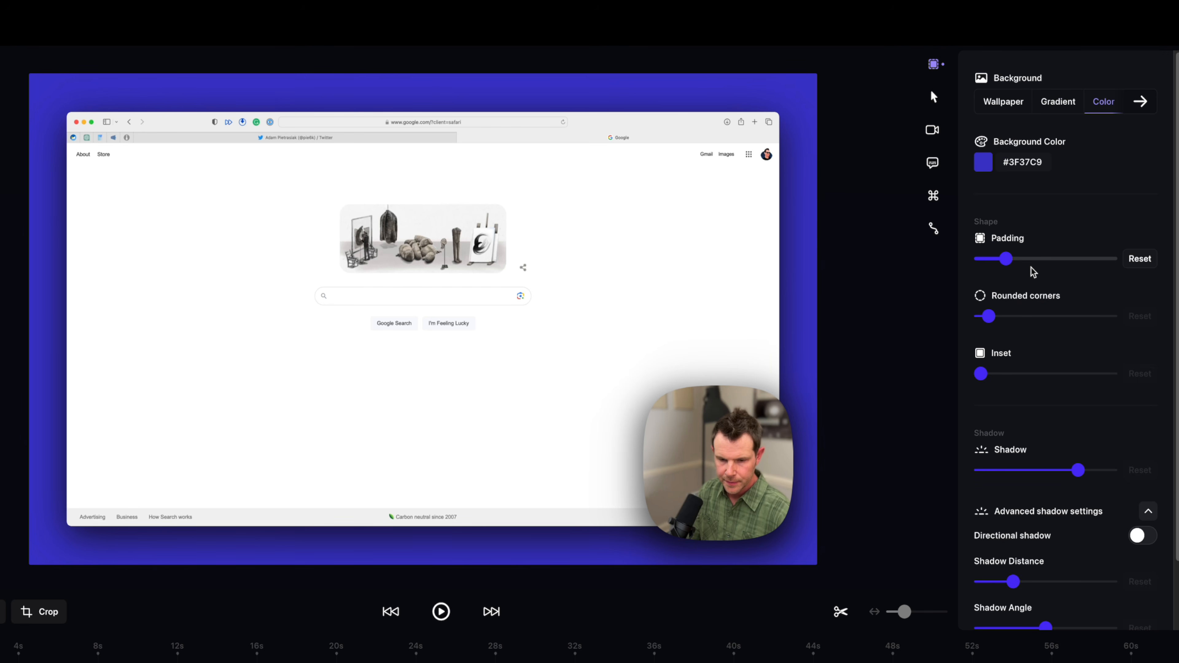
pyautogui.click(1142, 105)
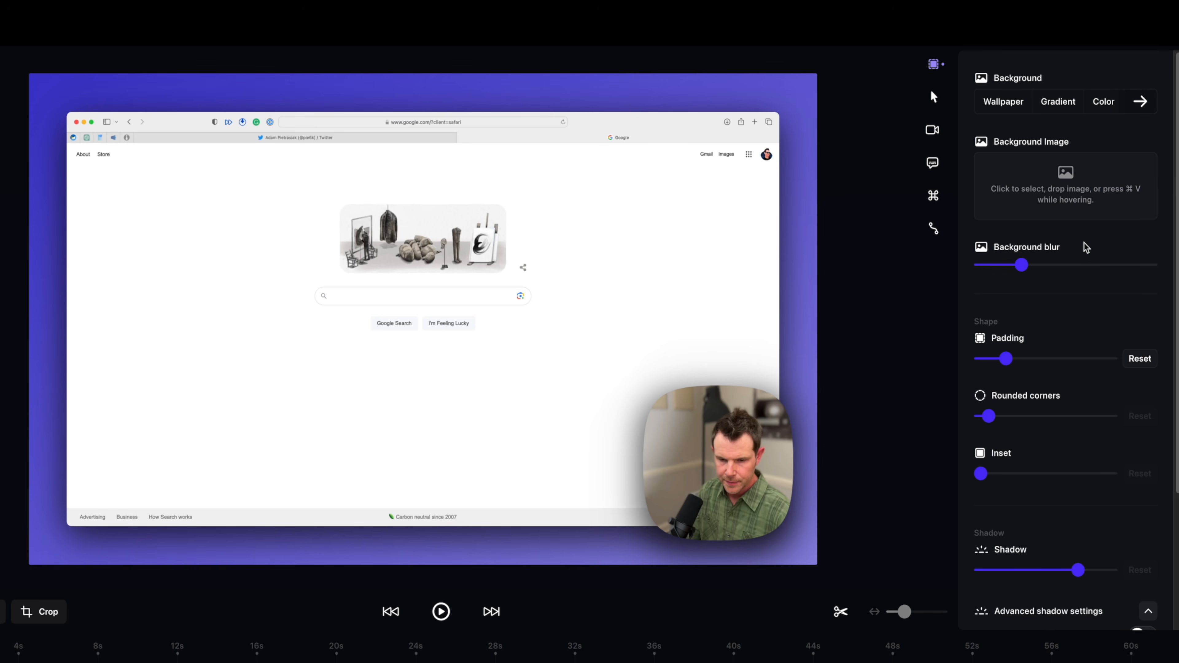
# Open the cursor settings, try hiding the cursor, and restore its visibility
pyautogui.moveTo(935, 68)
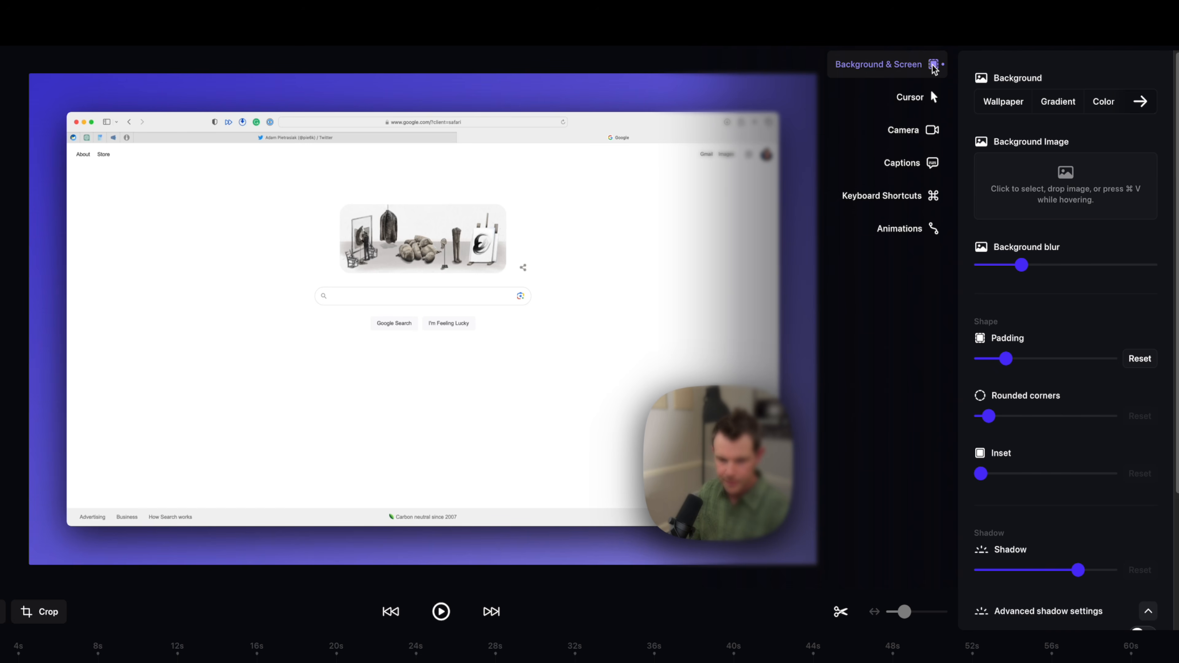
pyautogui.click(924, 98)
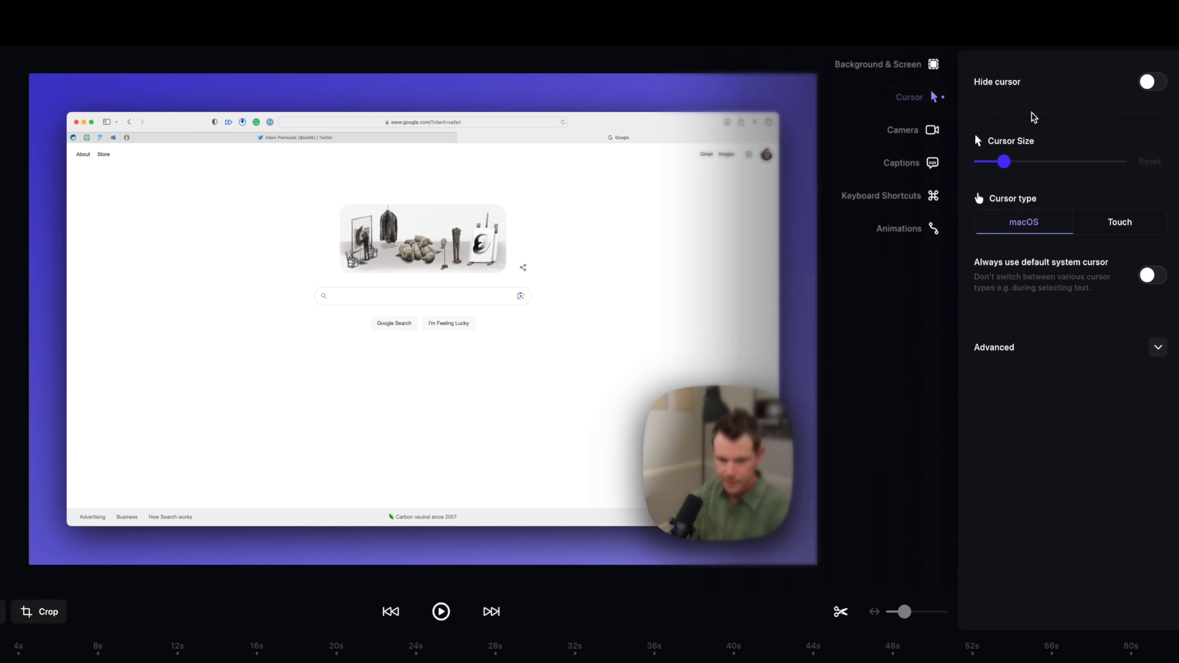
pyautogui.click(1151, 83)
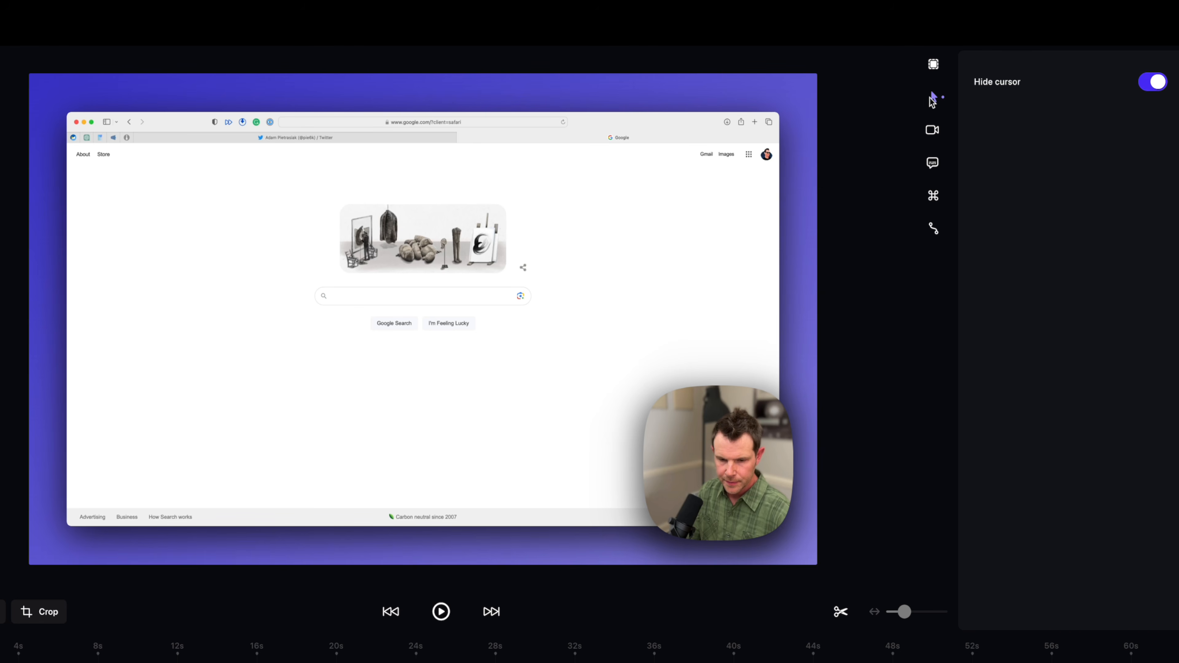
pyautogui.click(1153, 82)
# Move the playhead to about 38 s and try a smaller cursor size, its reset, and the Touch cursor type
pyautogui.moveTo(1003, 161)
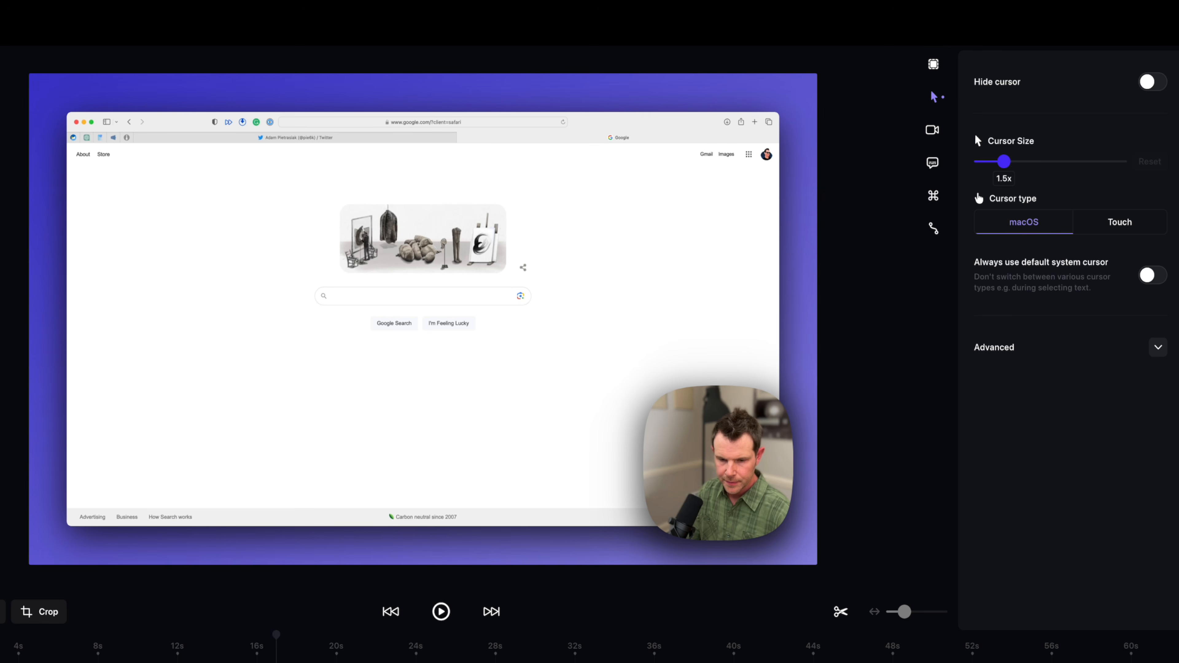
pyautogui.click(382, 641)
pyautogui.moveTo(381, 643); pyautogui.dragTo(688, 653)
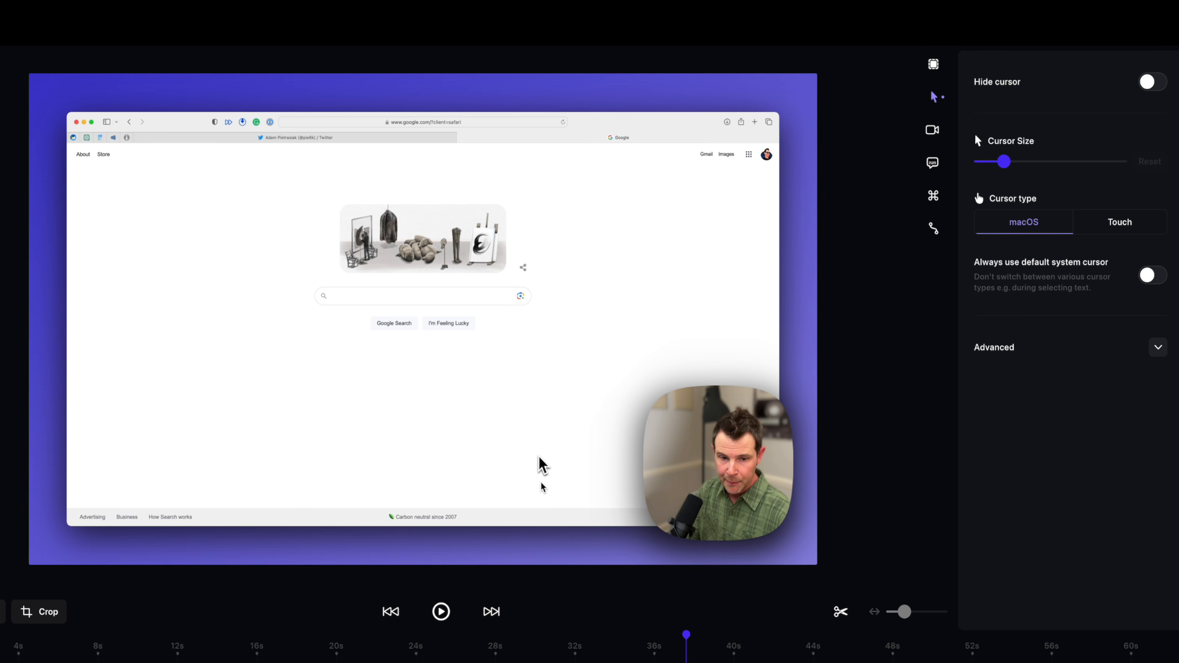
pyautogui.moveTo(1005, 162); pyautogui.dragTo(970, 183)
pyautogui.click(1149, 162)
pyautogui.click(1128, 222)
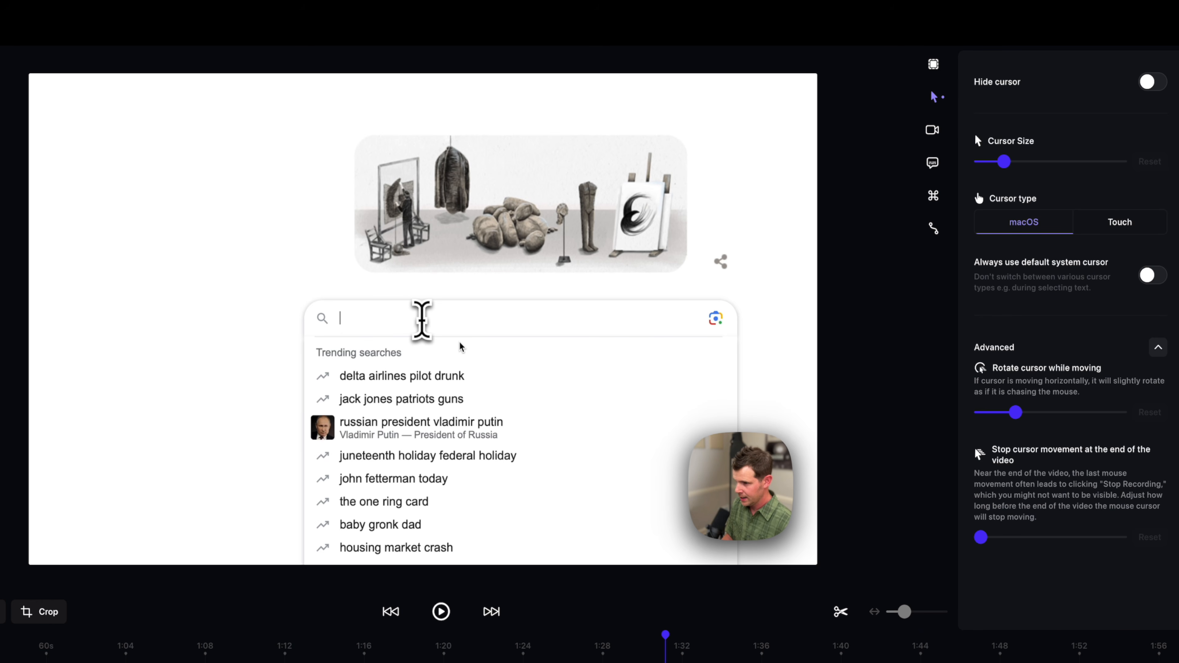
# Enable the option to always use the default system cursor in the recording
pyautogui.click(1155, 274)
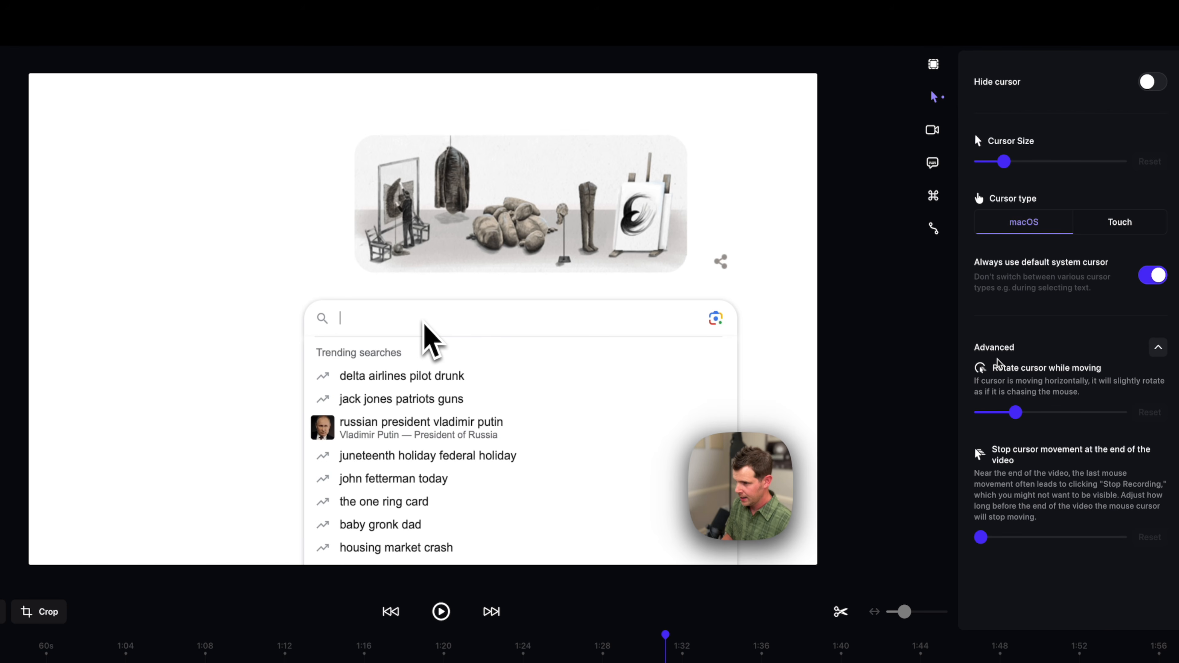
pyautogui.moveTo(934, 100)
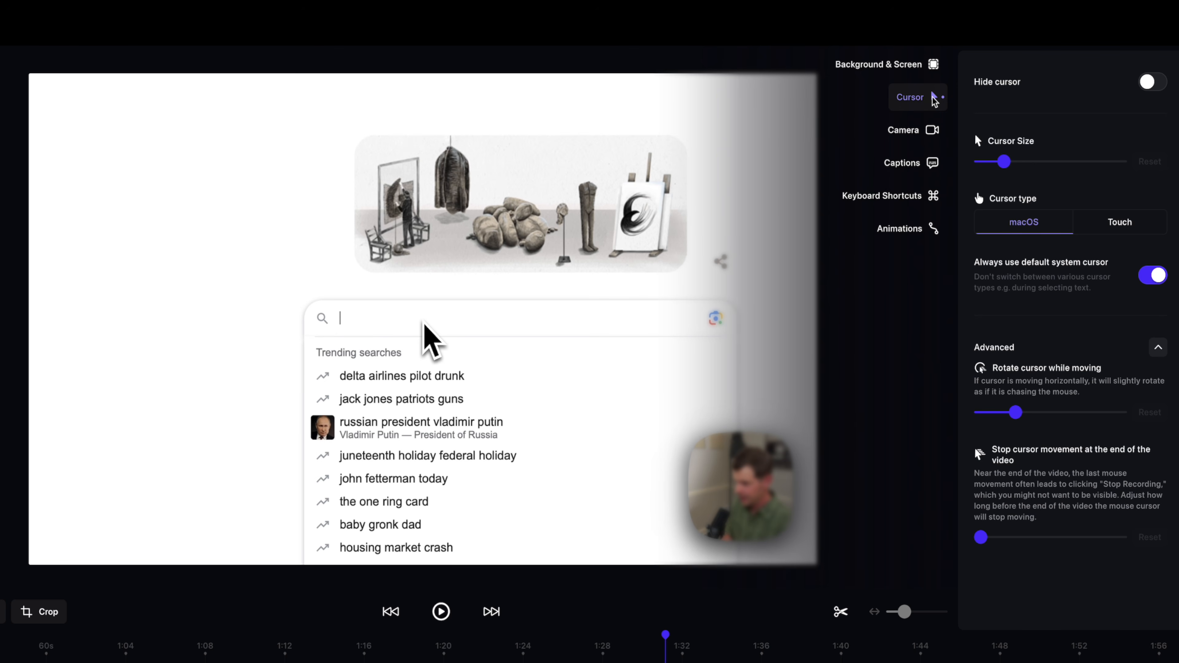
# Open the camera settings, try hiding the webcam overlay, and restore its visibility
pyautogui.click(923, 131)
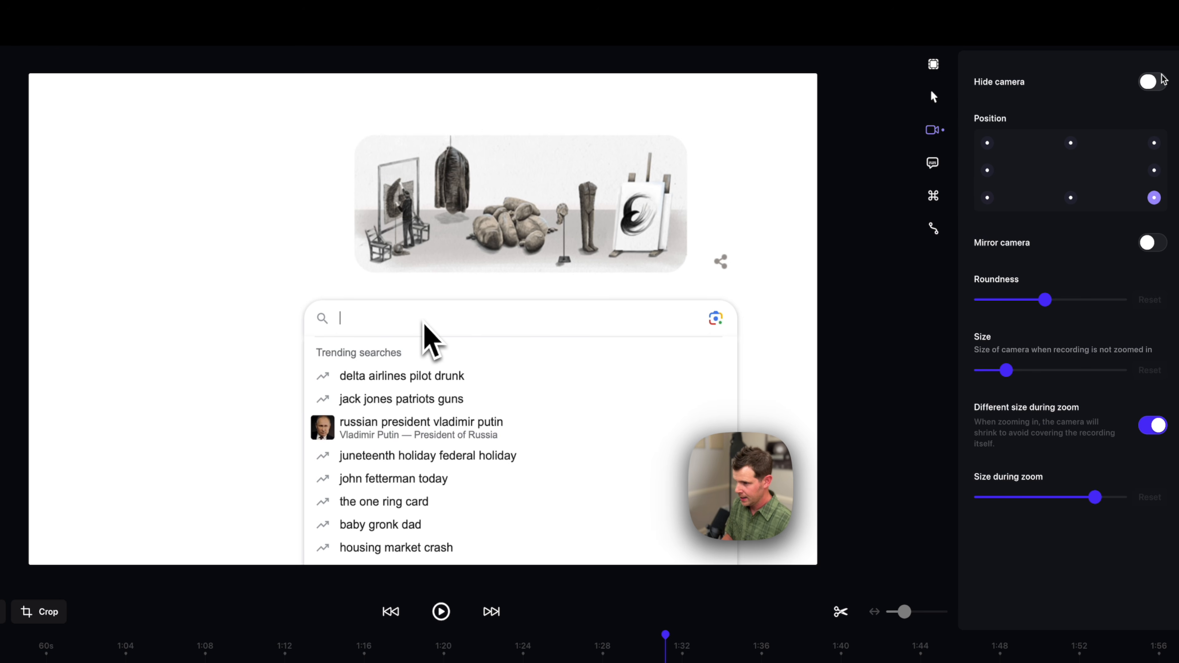
pyautogui.click(1156, 82)
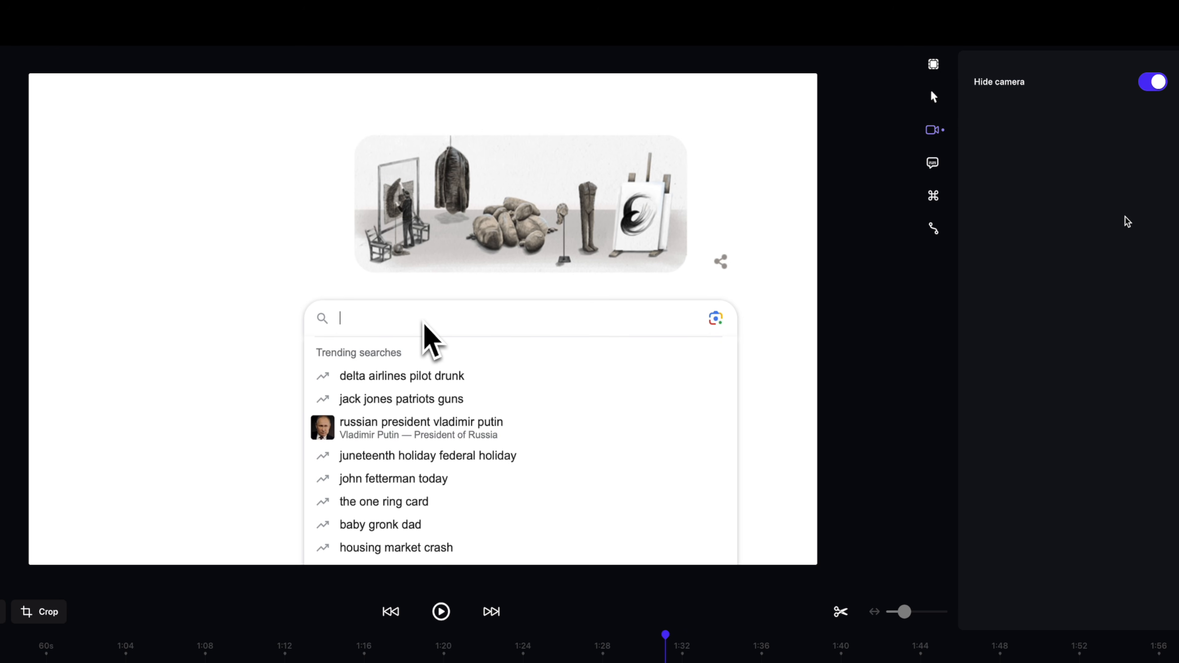
pyautogui.click(1152, 82)
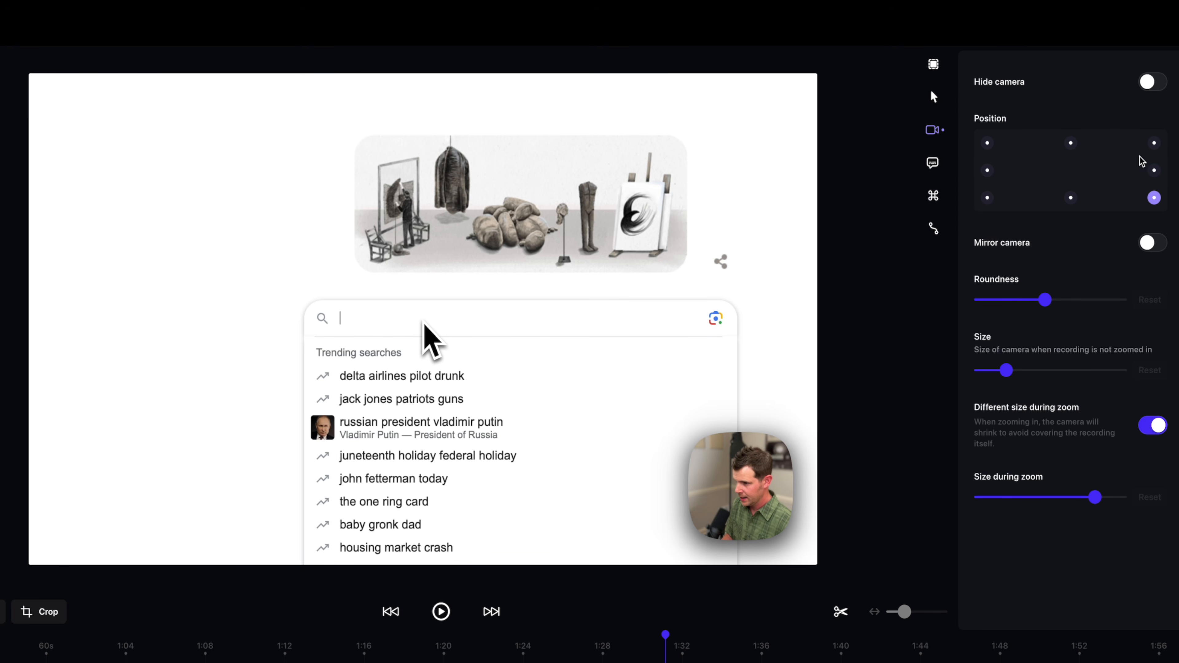
# Try the webcam overlay at the frame's right edge, upper corners and left edge, and place it in the lower-left corner
pyautogui.click(1154, 170)
pyautogui.click(1155, 143)
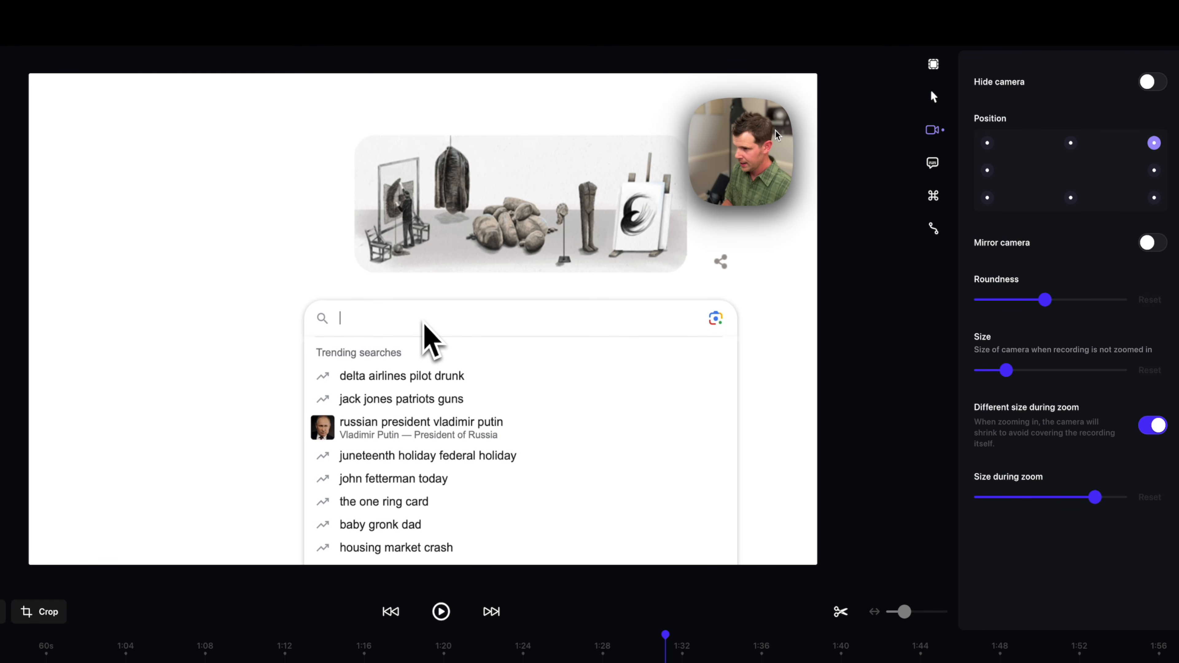
pyautogui.click(988, 143)
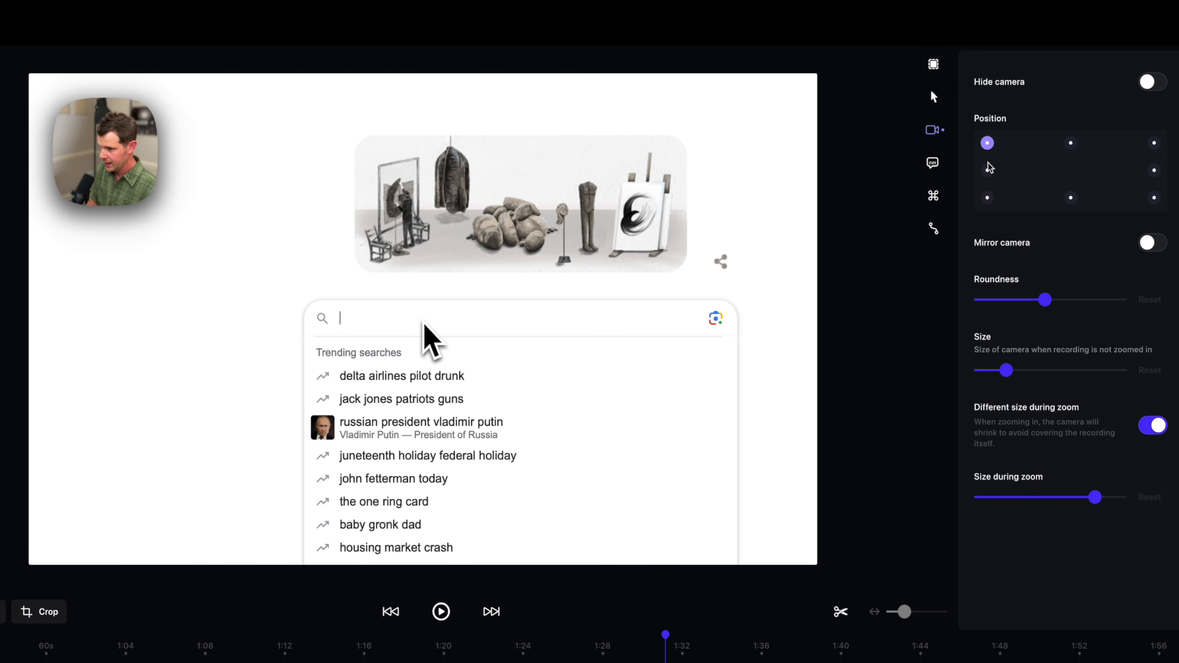
pyautogui.click(991, 171)
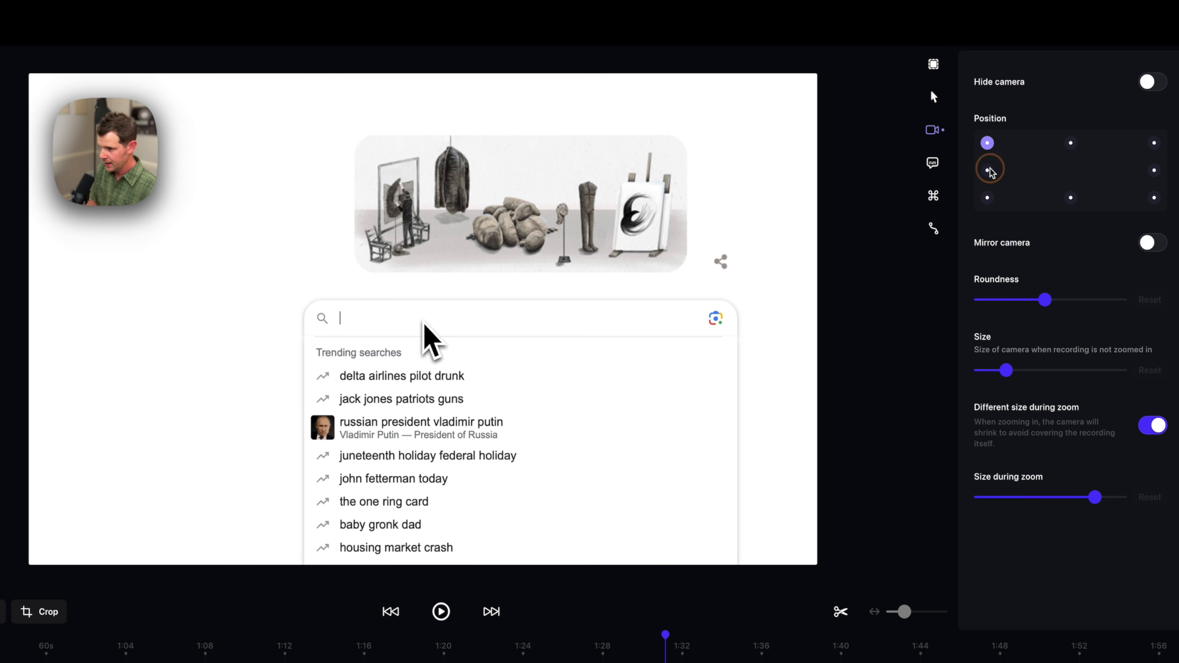
pyautogui.click(988, 197)
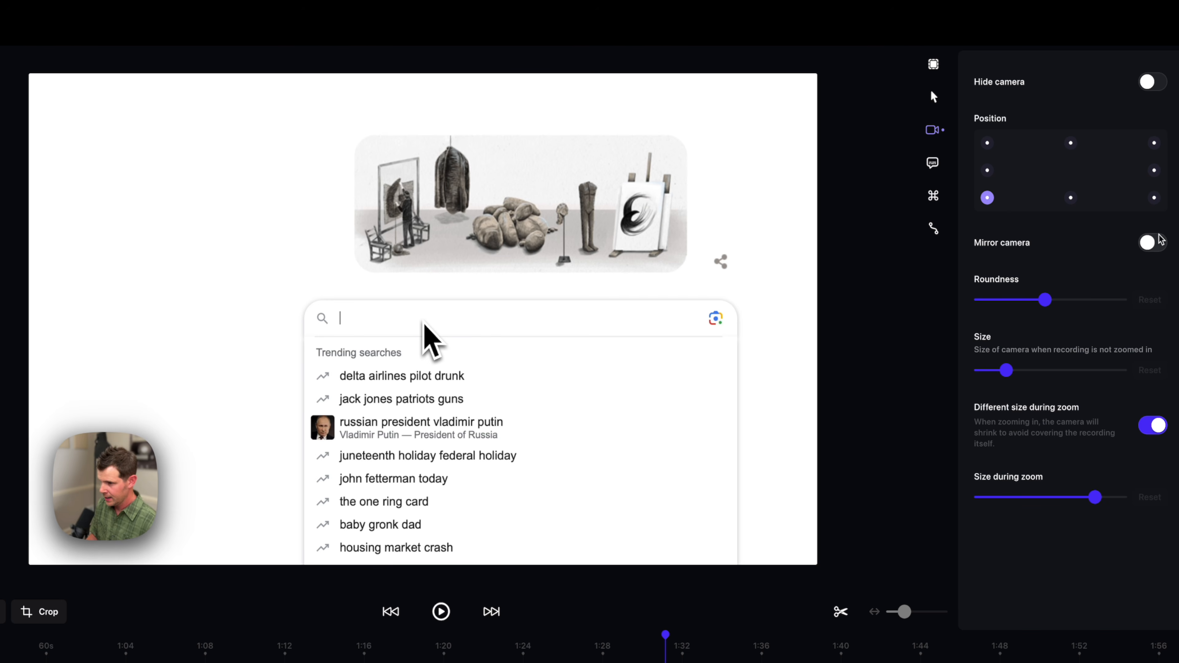
# Mirror the webcam image, try it unmirrored, and leave mirroring enabled
pyautogui.click(1157, 246)
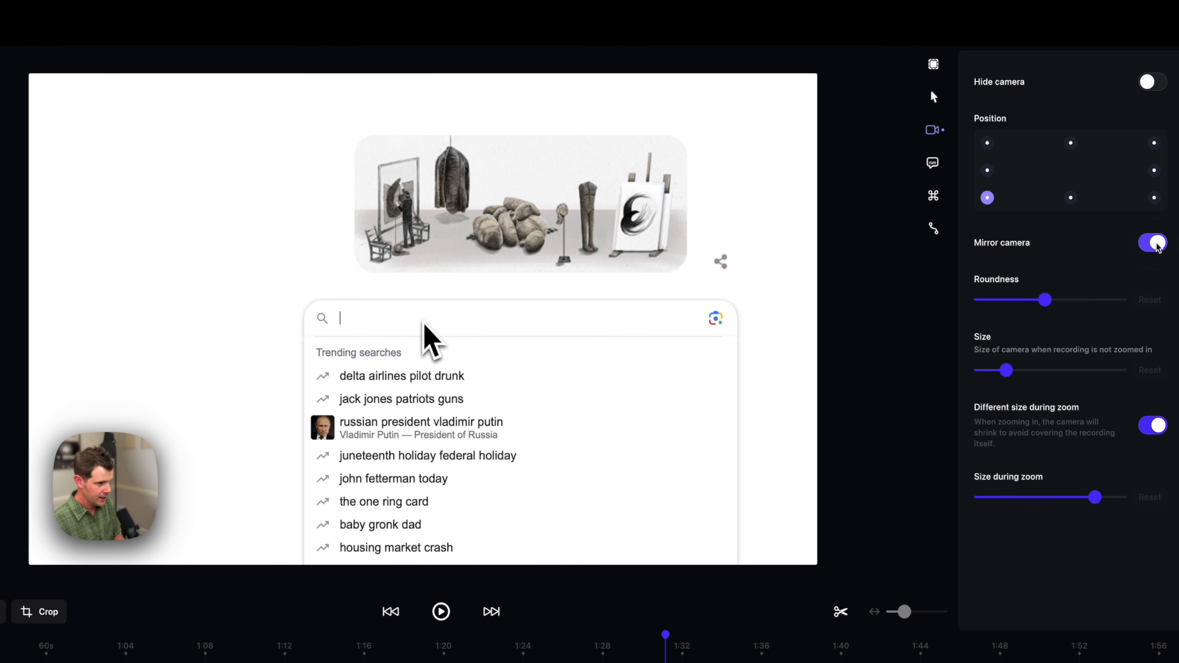
pyautogui.click(1157, 246)
pyautogui.click(1158, 245)
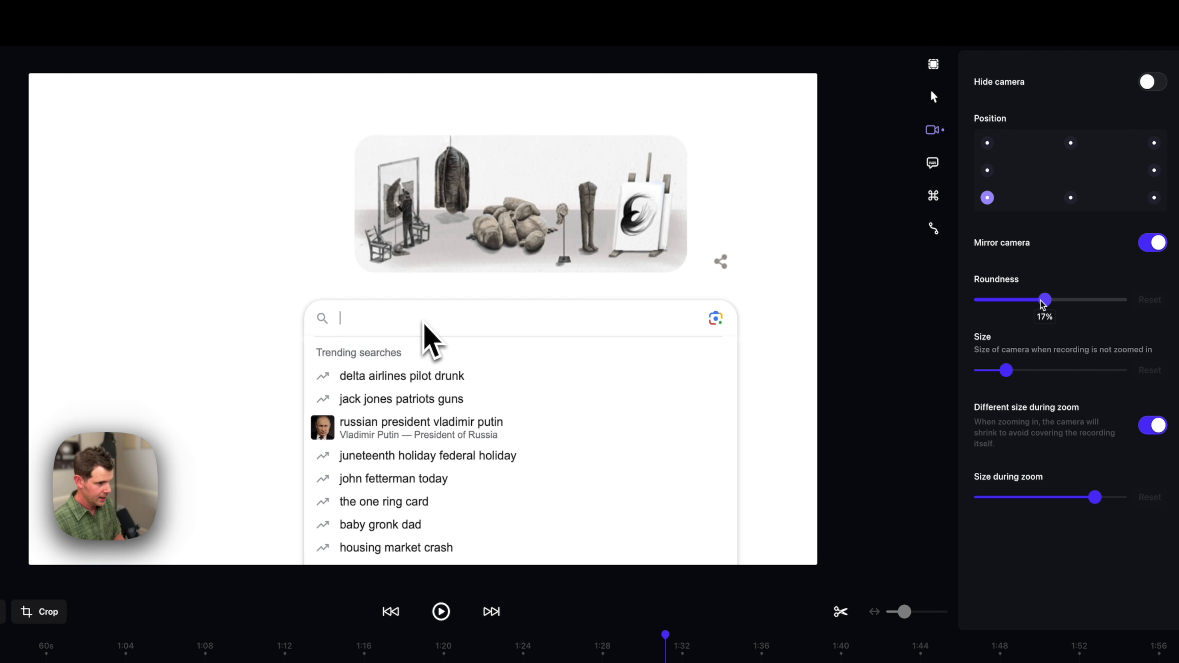
# Try the maximum camera roundness and reduce the roundness to 0%
pyautogui.click(1048, 301)
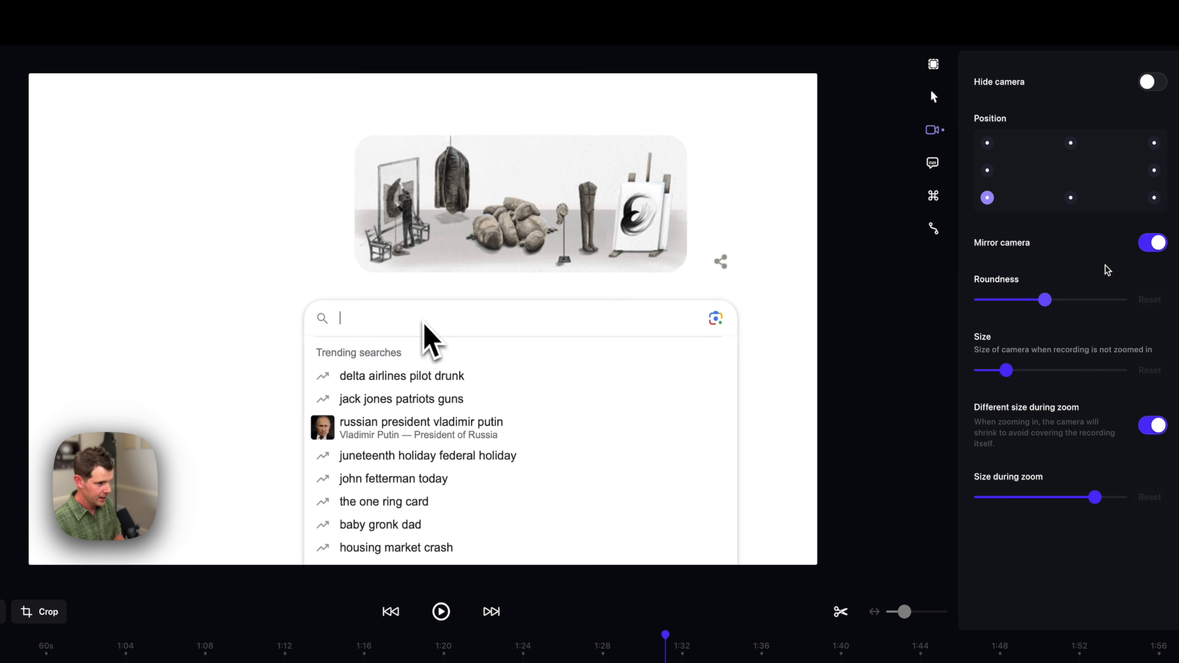
pyautogui.moveTo(1048, 302); pyautogui.dragTo(1177, 302)
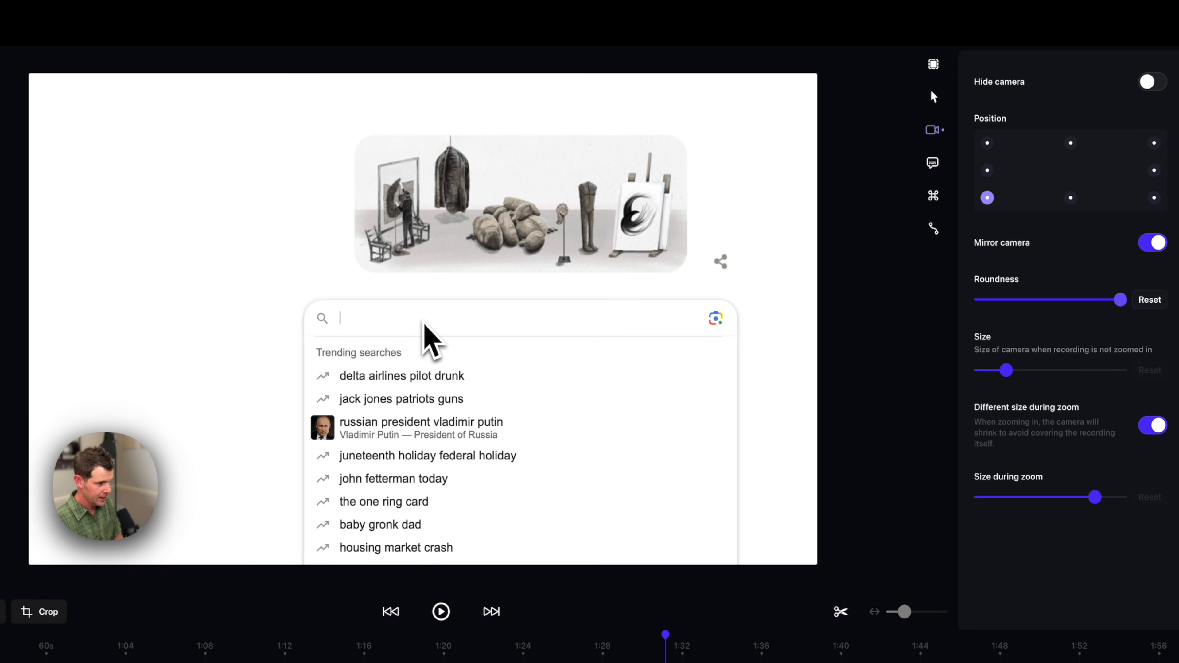
pyautogui.moveTo(1120, 300); pyautogui.dragTo(876, 341)
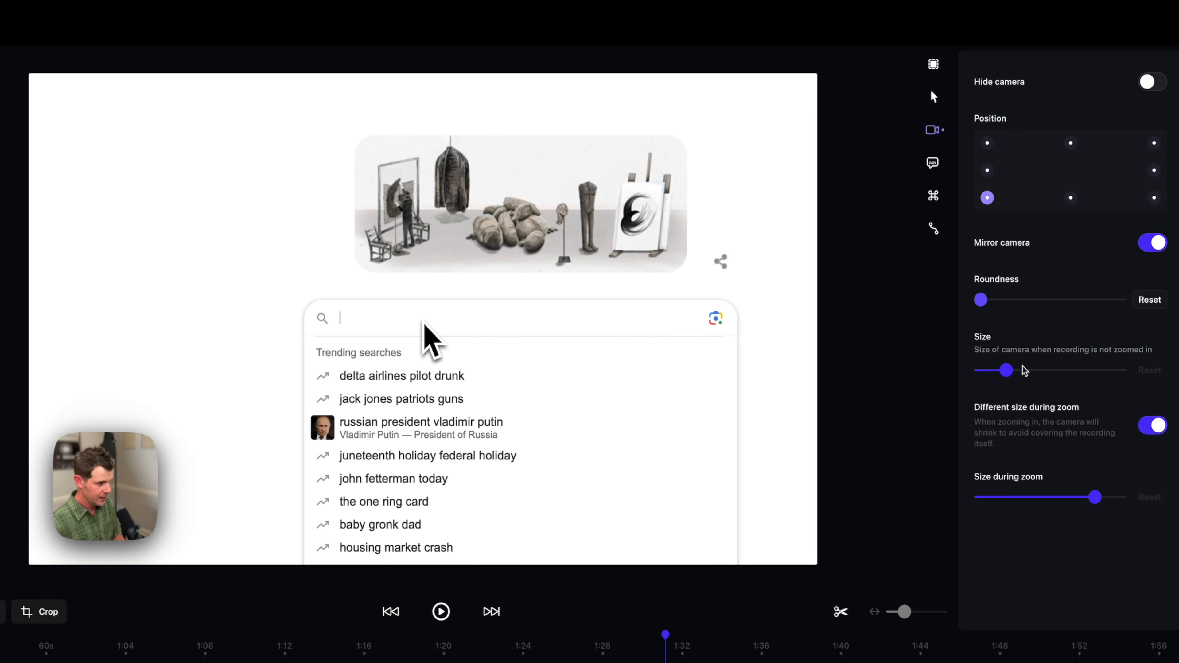
# Play the recording from about 1:29 to check how the camera size changes during the zoom
pyautogui.moveTo(1033, 369)
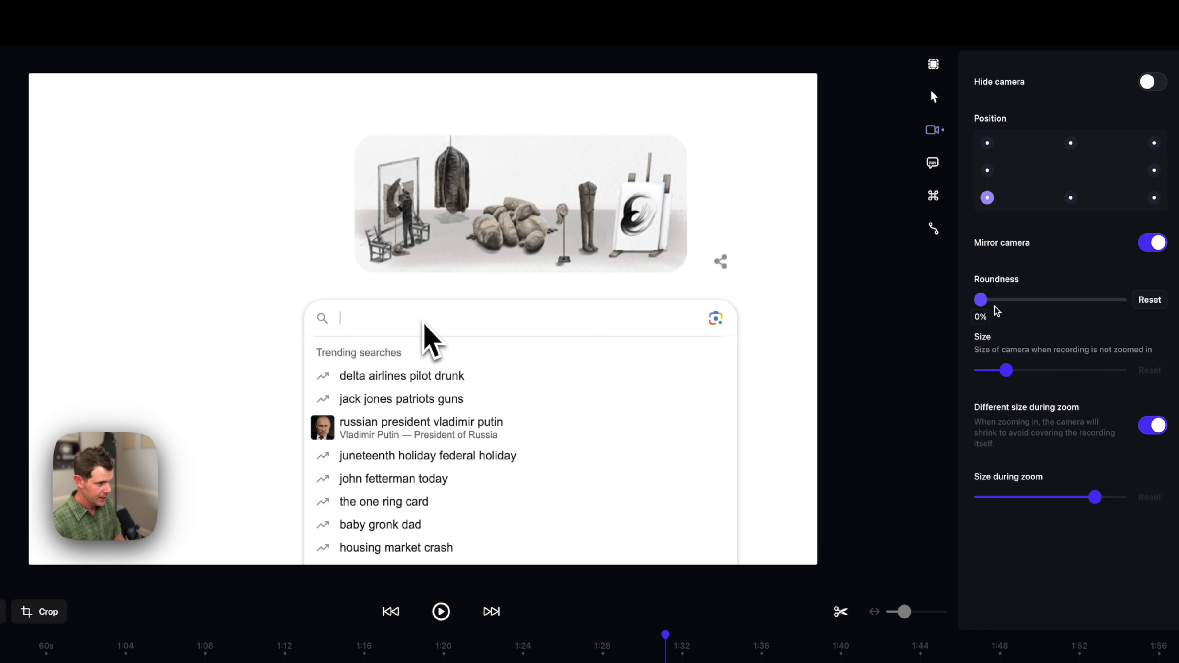
pyautogui.moveTo(1006, 370); pyautogui.dragTo(1006, 399)
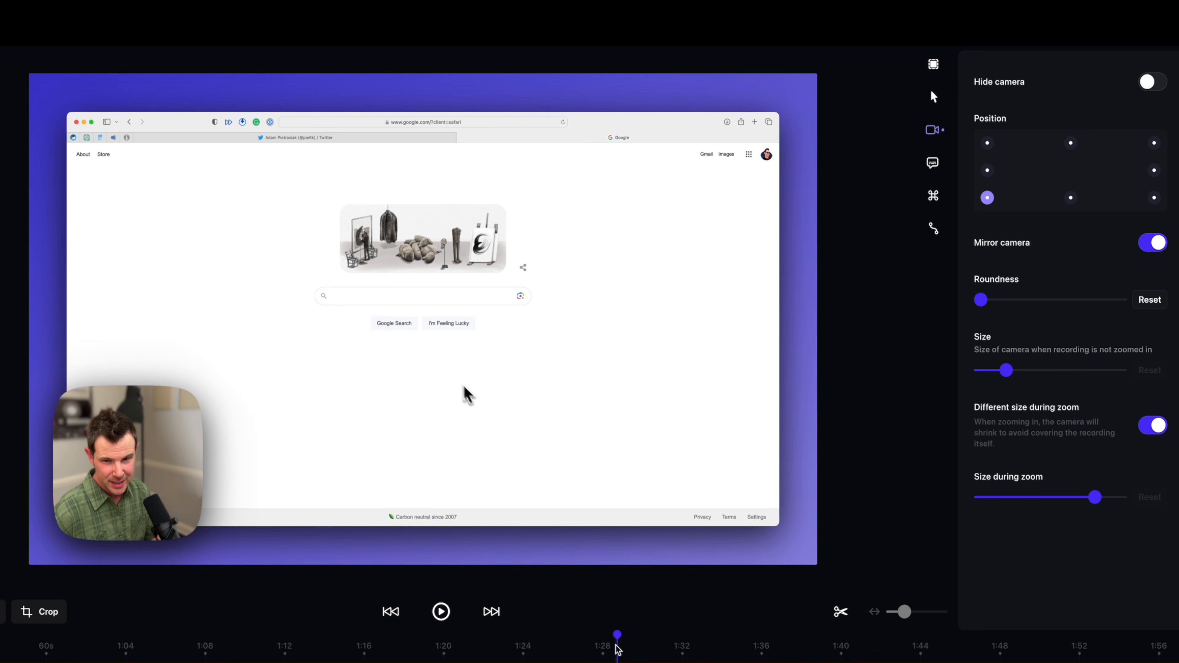
pyautogui.press('space')
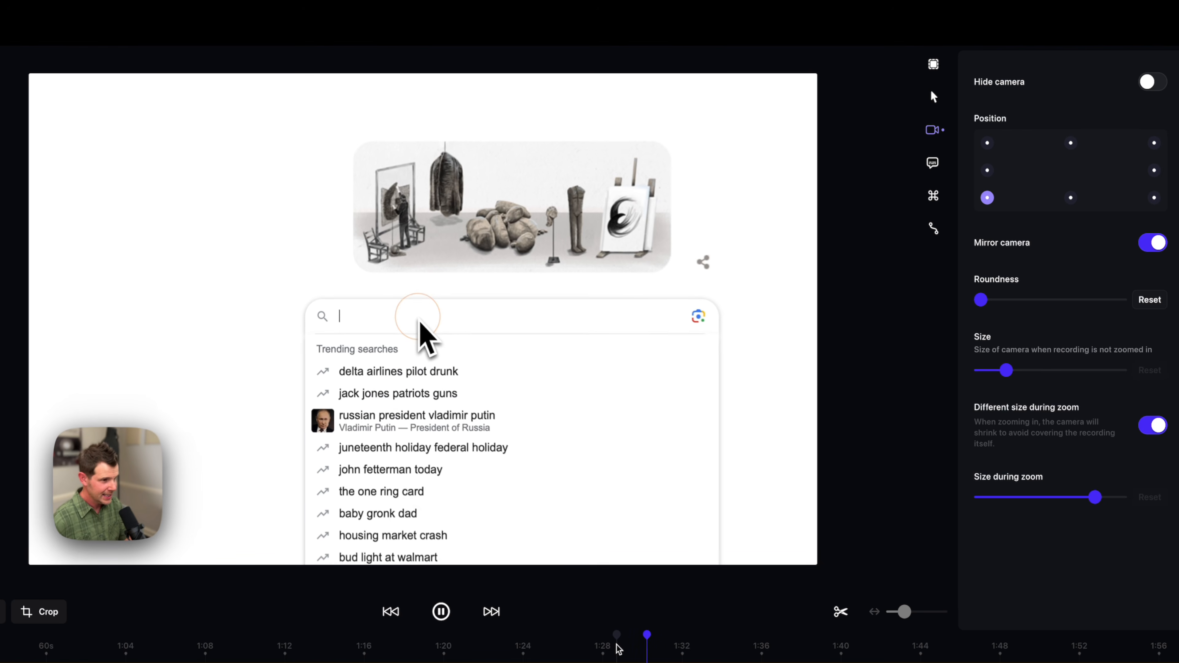
pyautogui.press('space')
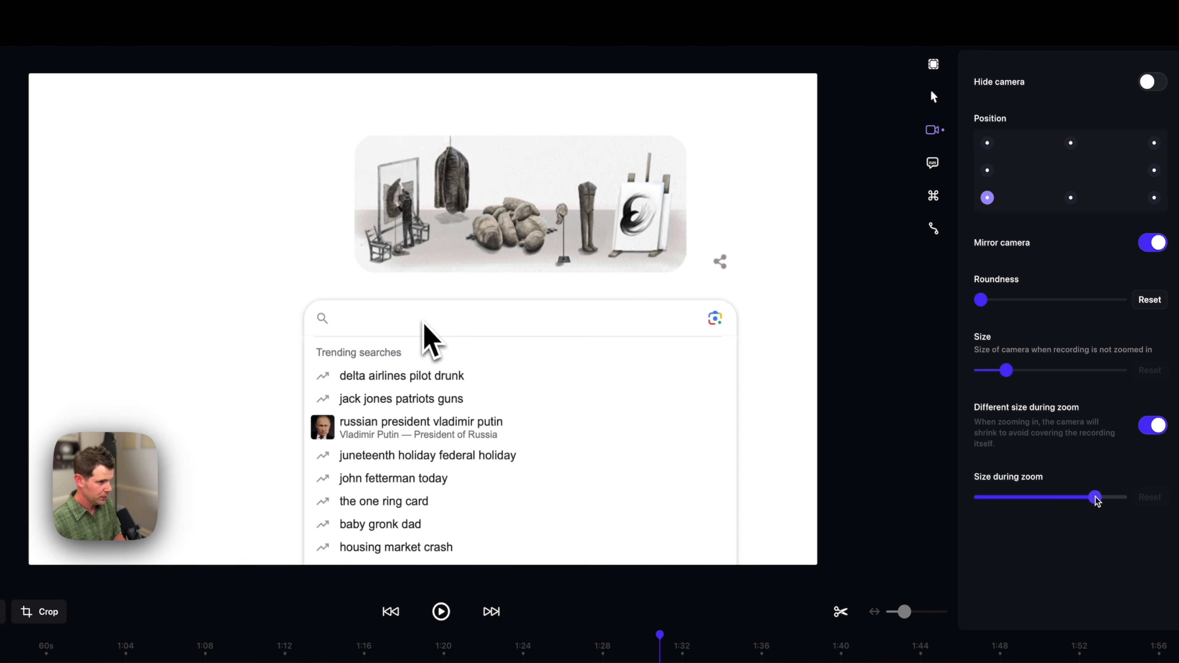
# Try a much smaller camera size during zoom and preview the zoom transition from about 1:29
pyautogui.moveTo(1098, 502)
pyautogui.moveTo(1098, 502); pyautogui.dragTo(1015, 502)
pyautogui.click(614, 659)
pyautogui.press('space')
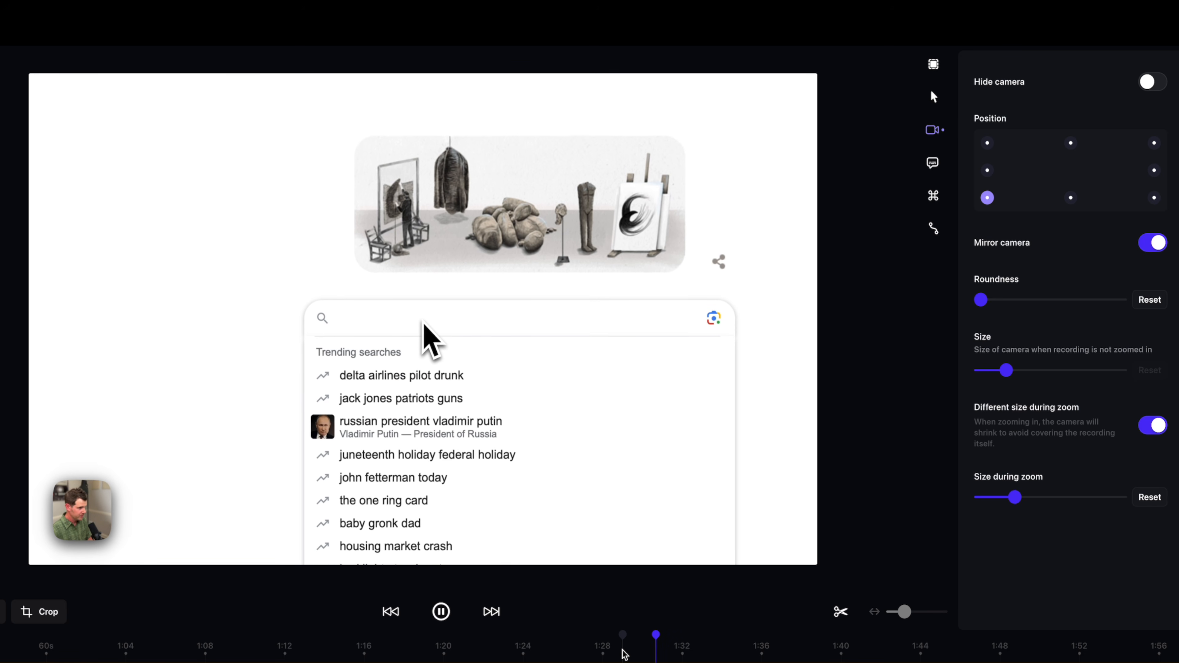
pyautogui.press('space')
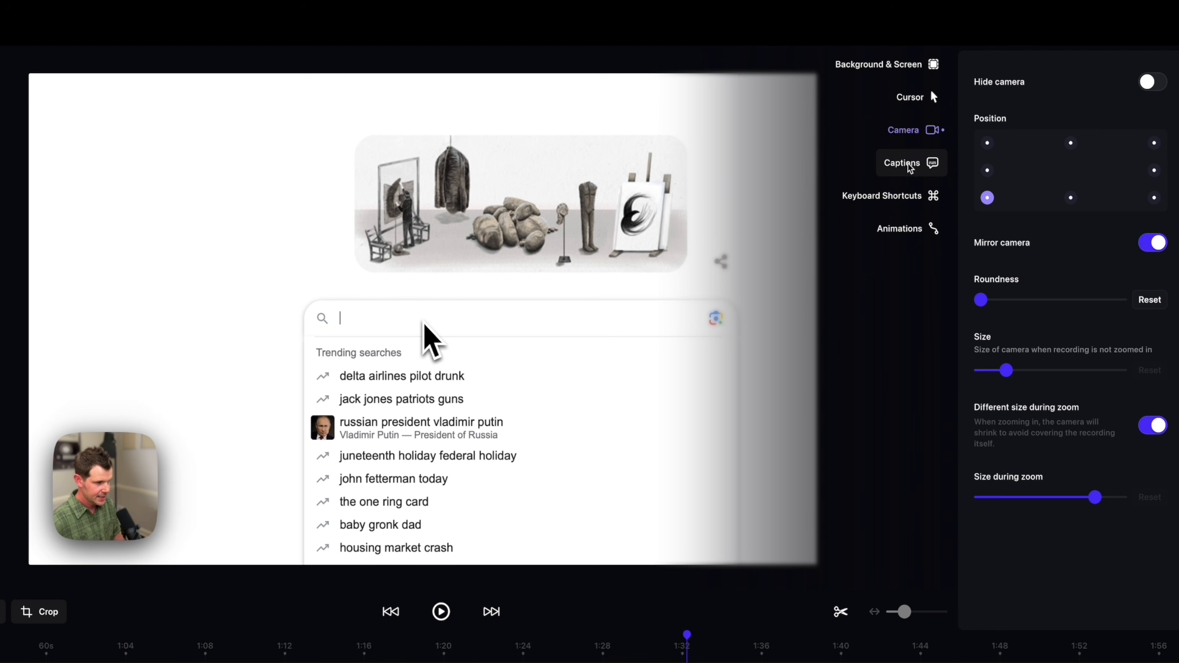
# Open the caption settings, compare the Medium AI model, and generate a transcript with the Small model and Auto language
pyautogui.click(910, 166)
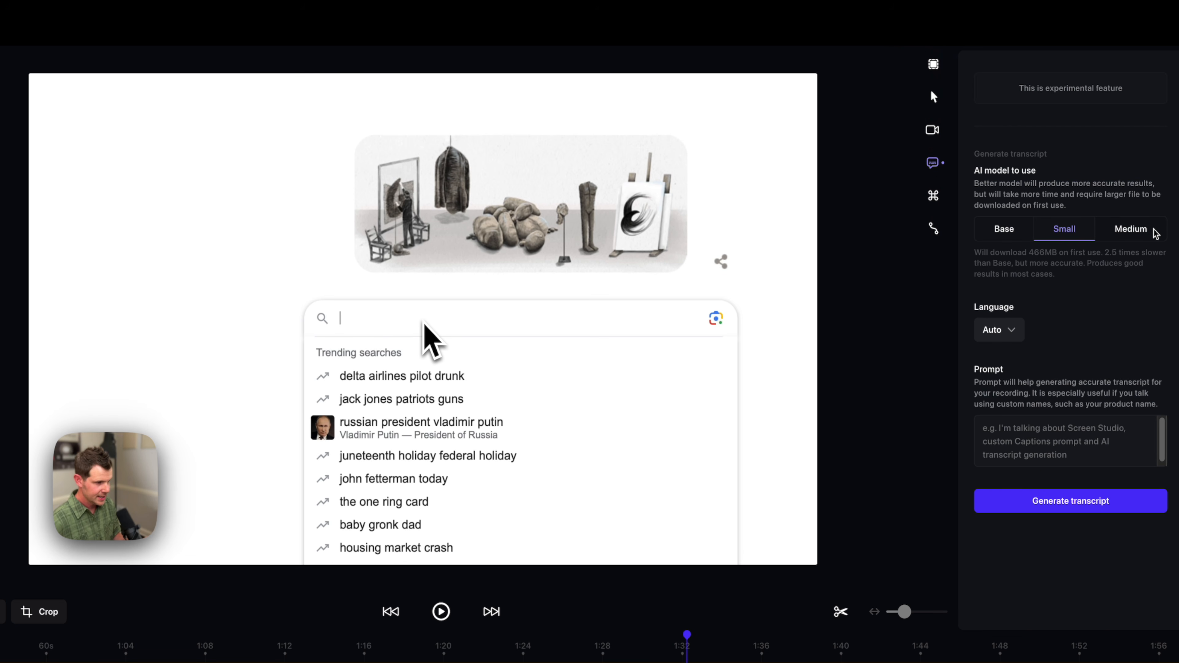
pyautogui.click(1148, 235)
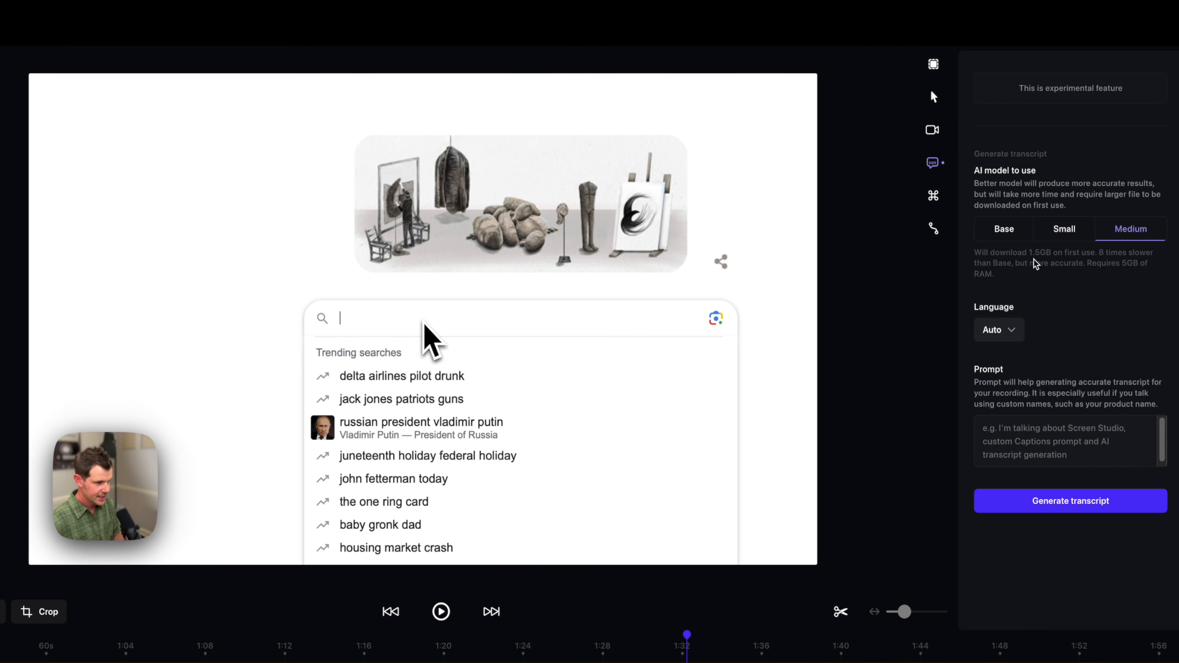
pyautogui.click(1050, 233)
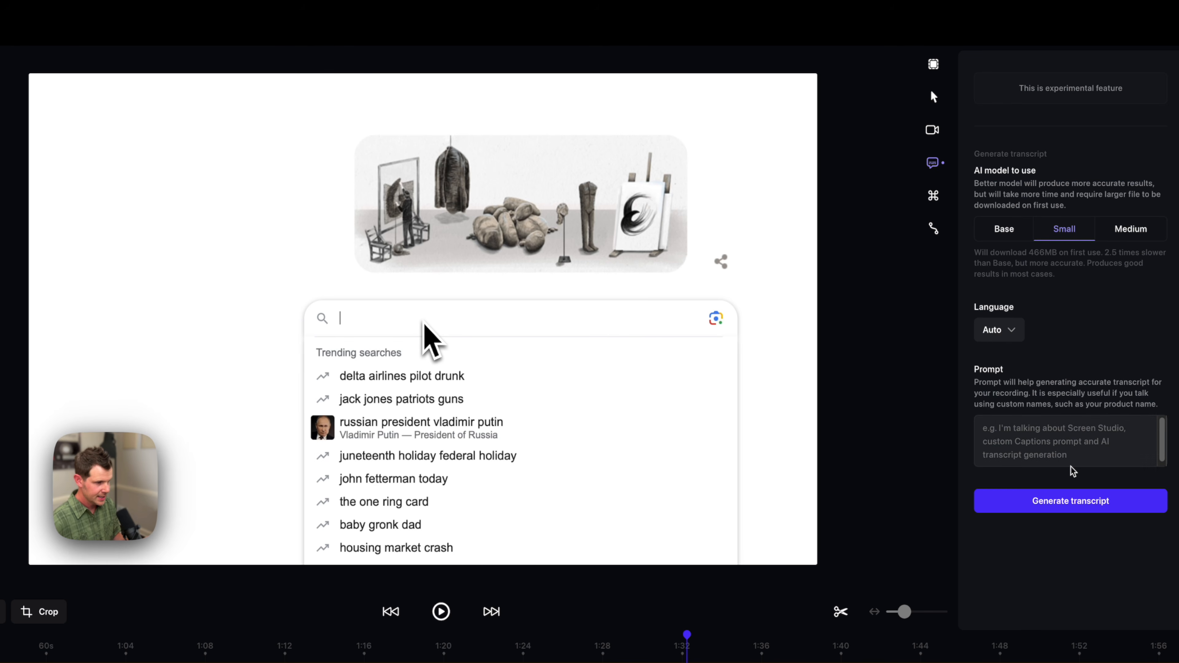
pyautogui.click(1068, 508)
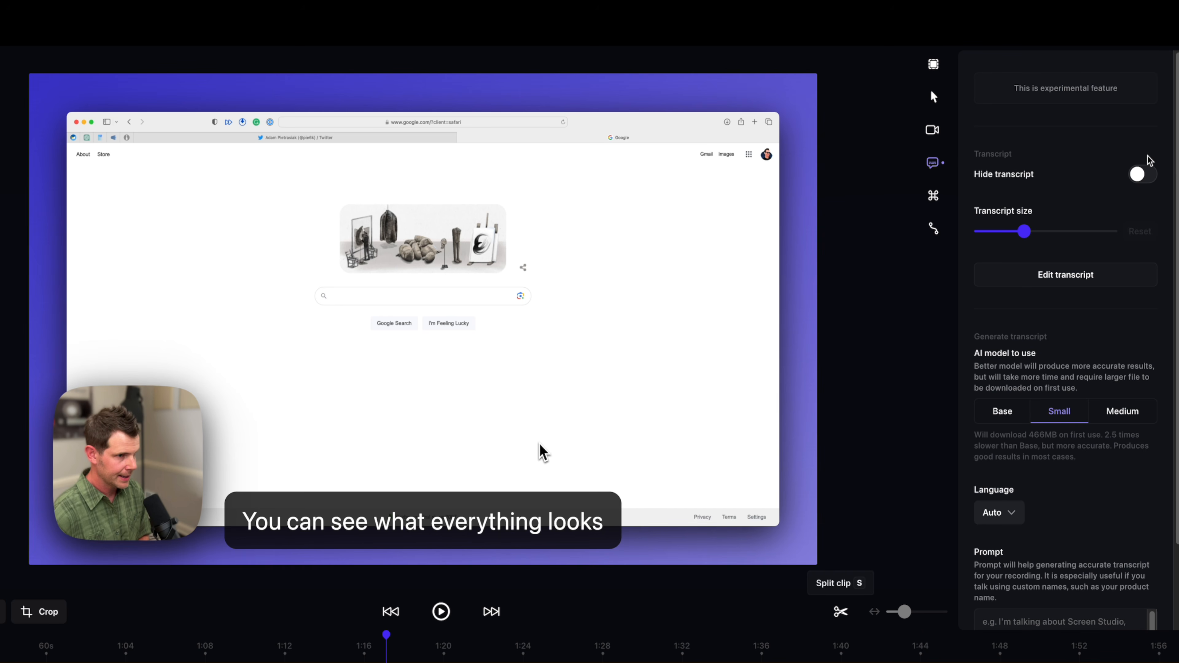
# Hide the transcript in the video and enable the display of keyboard shortcuts
pyautogui.click(1143, 174)
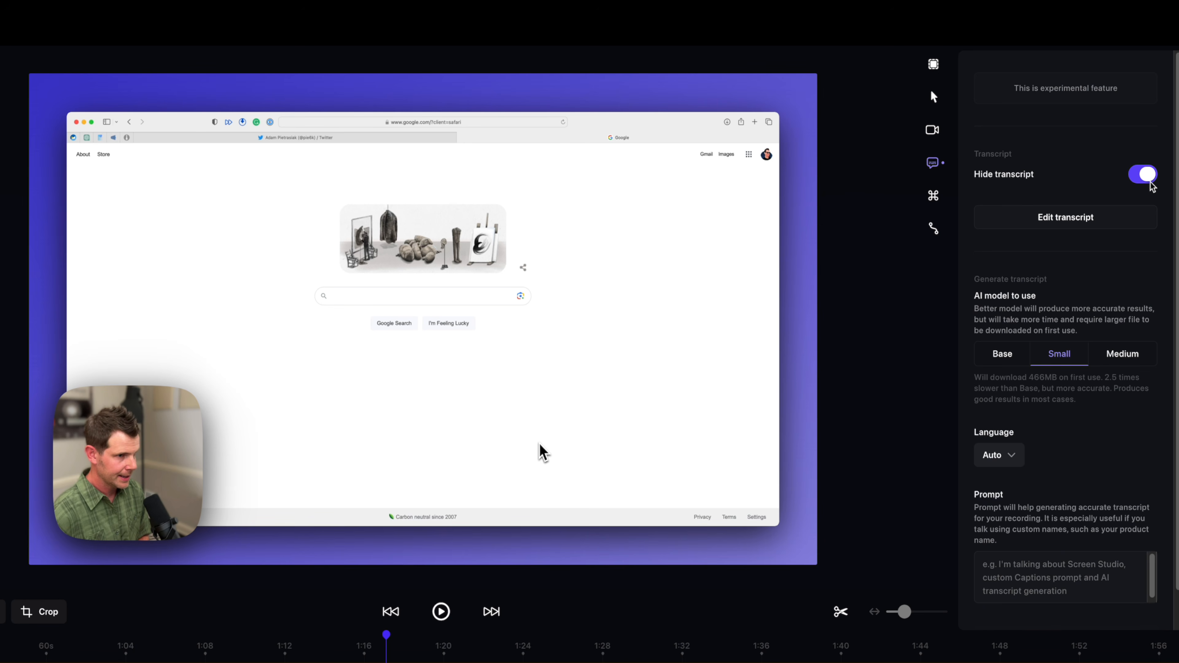
pyautogui.click(933, 196)
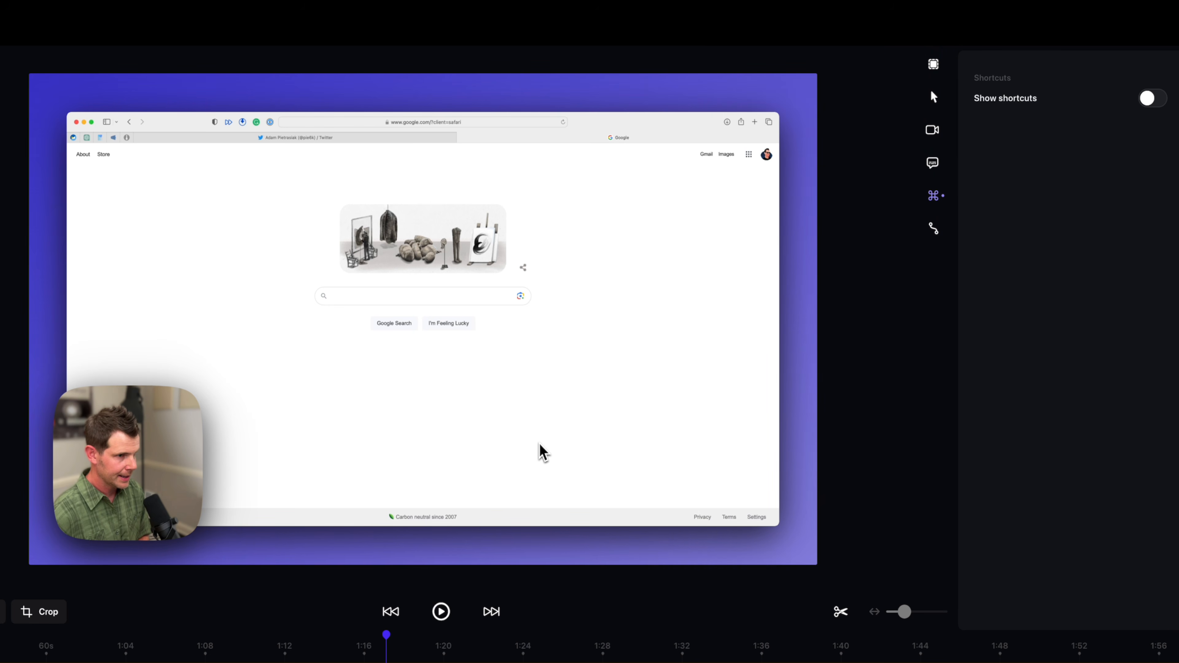
pyautogui.click(1153, 99)
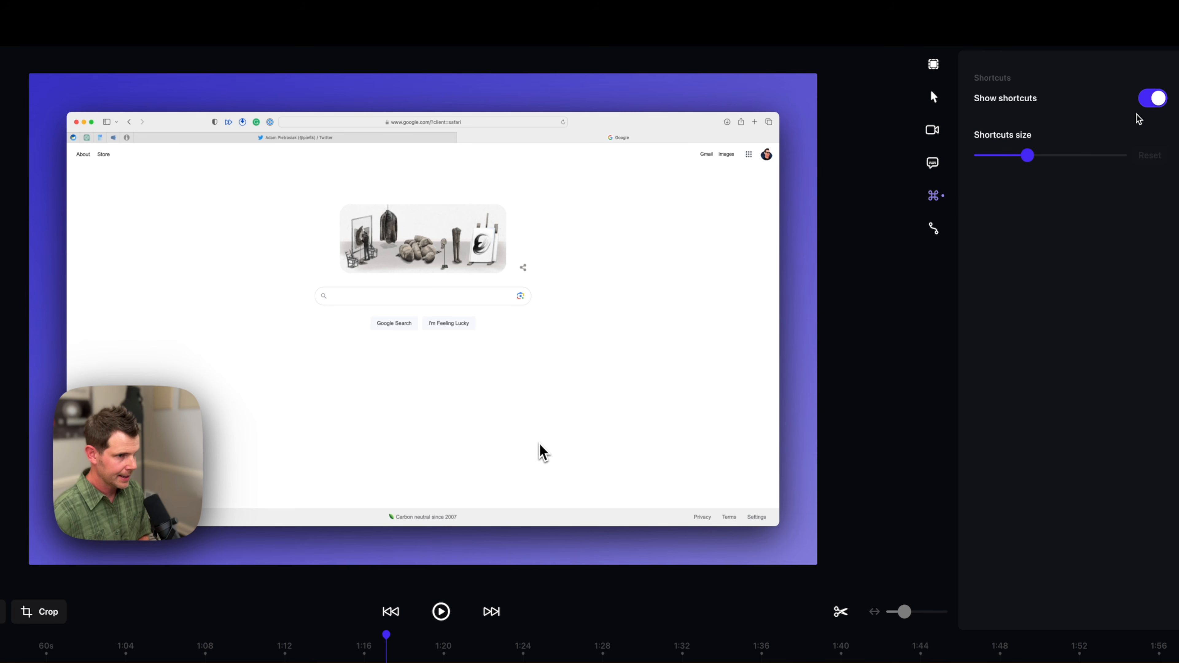
# Open the animation settings, keep motion blur at 100%, and expand the advanced motion blur settings
pyautogui.click(932, 232)
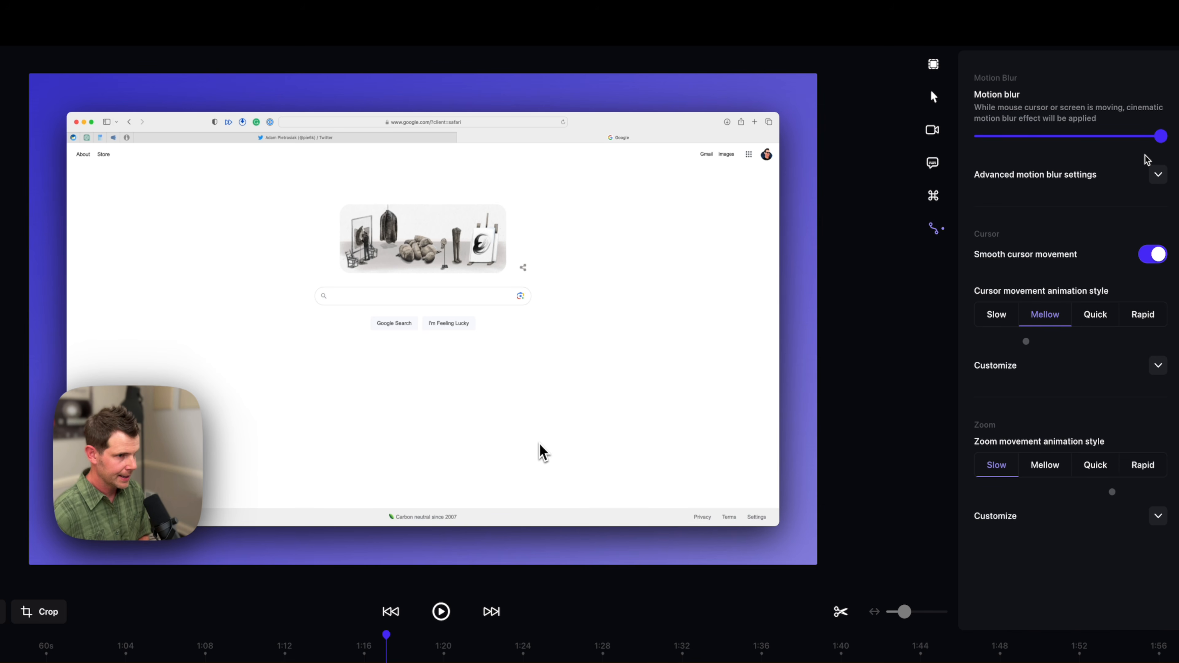
pyautogui.moveTo(1165, 138)
pyautogui.mouseDown()
pyautogui.moveTo(998, 137)
pyautogui.moveTo(1163, 138)
pyautogui.mouseUp()
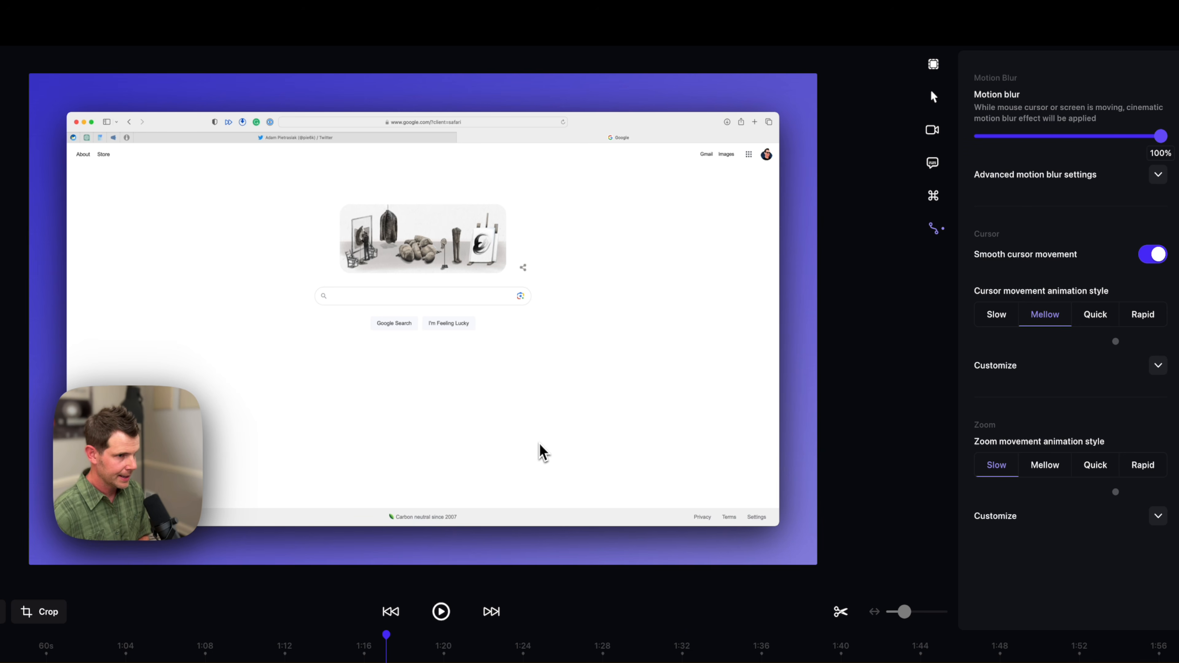
pyautogui.click(1158, 176)
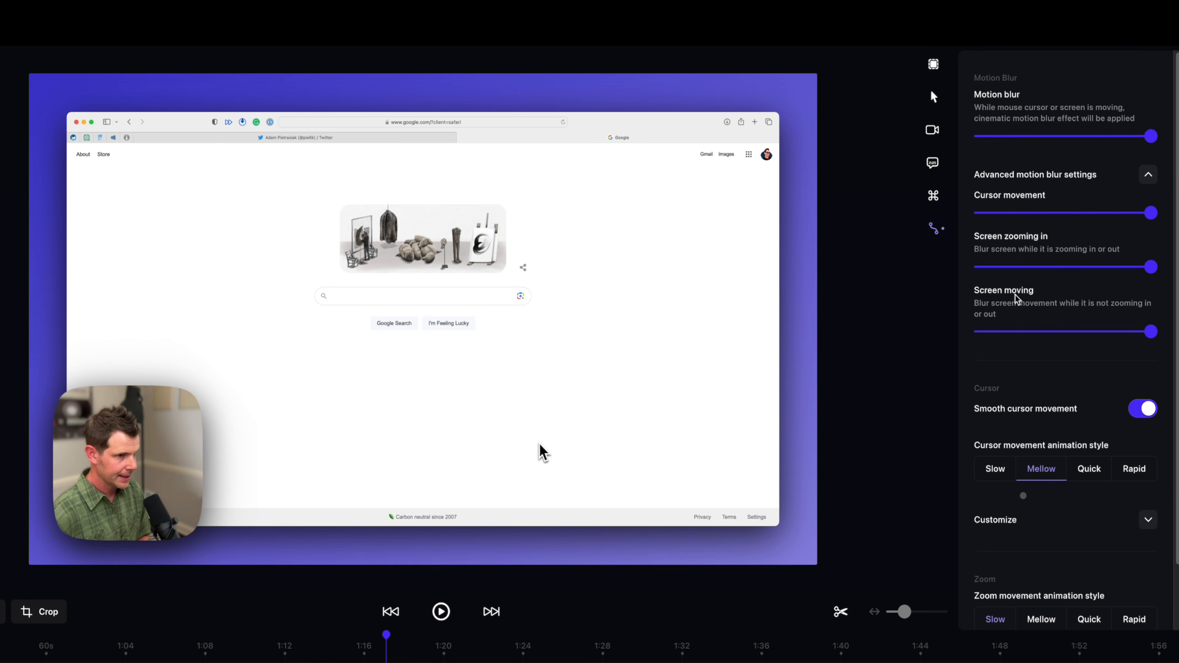
# Expand the cursor and zoom movement customization and examine the tension, friction and mass options
pyautogui.scroll(-3, 1020, 285)
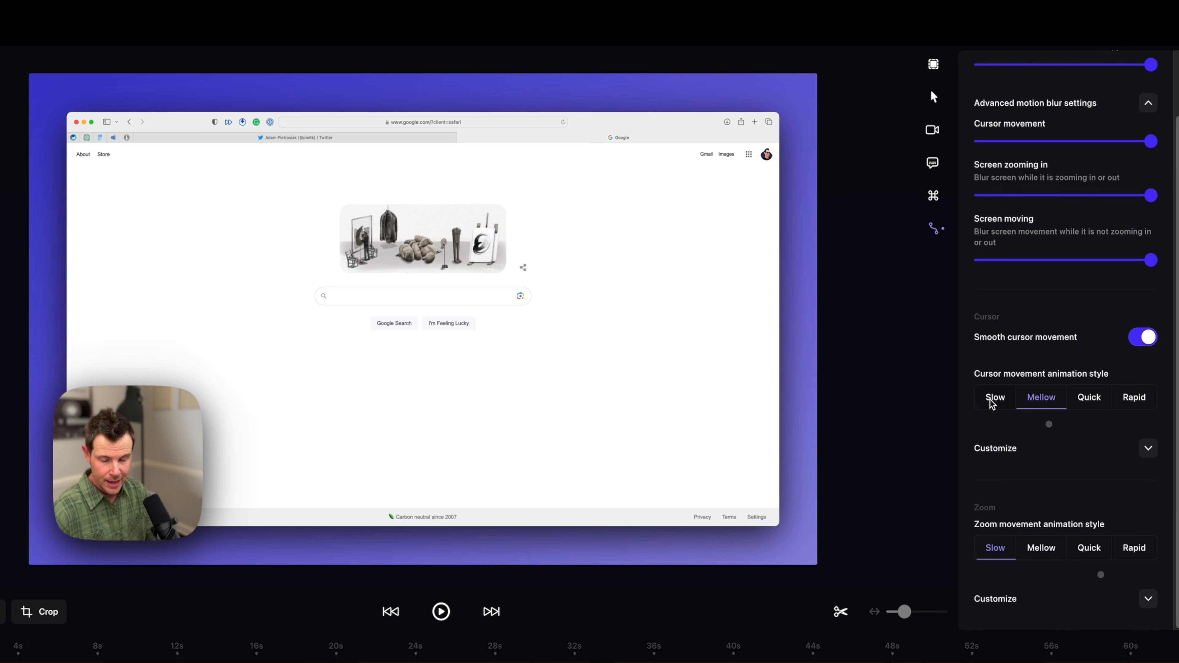
pyautogui.click(1146, 448)
pyautogui.scroll(-2, 1123, 471)
pyautogui.scroll(-3, 1118, 471)
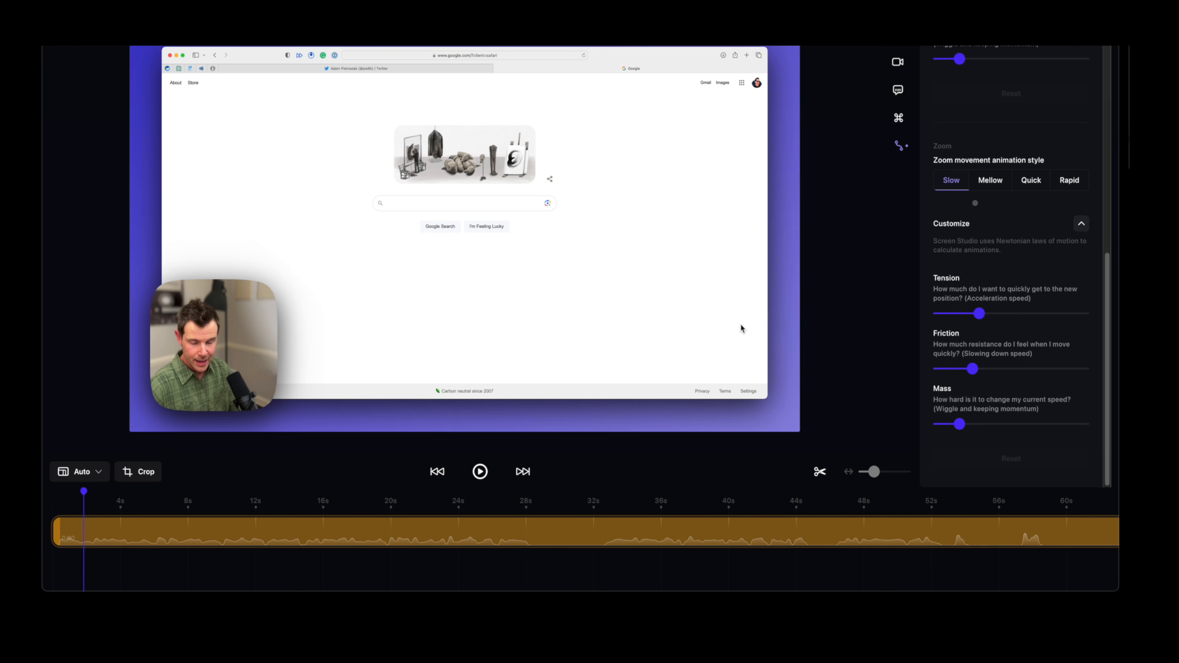
# Split the clip at about 32 s and remove the part before the cut
pyautogui.click(820, 471)
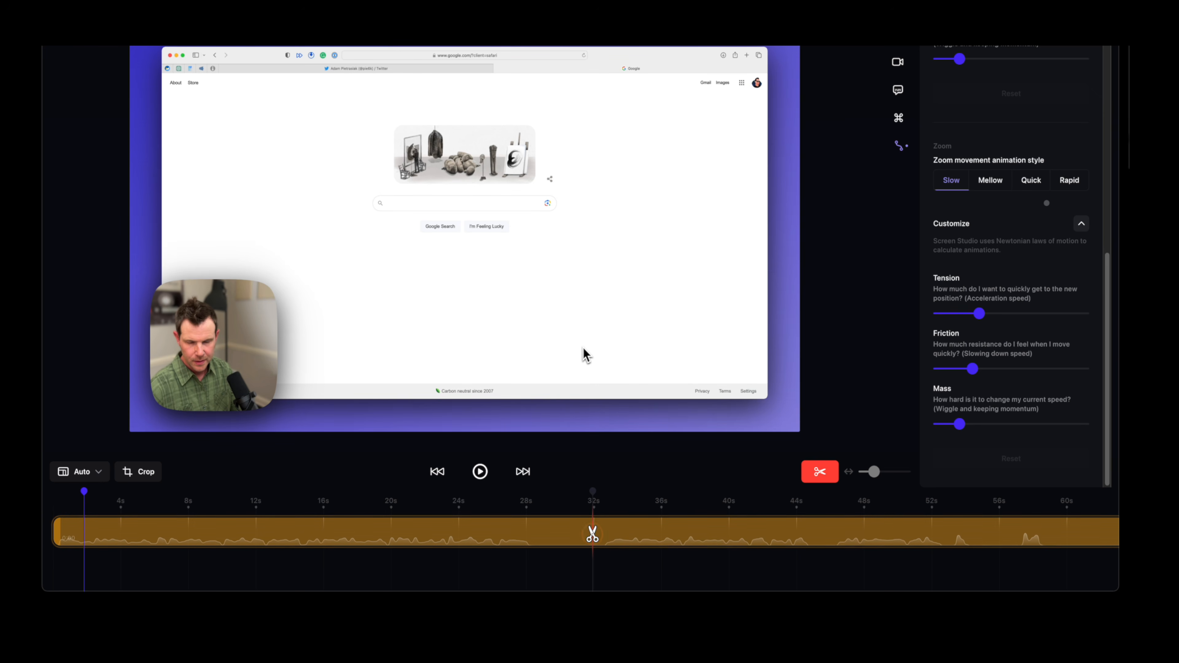
pyautogui.click(590, 532)
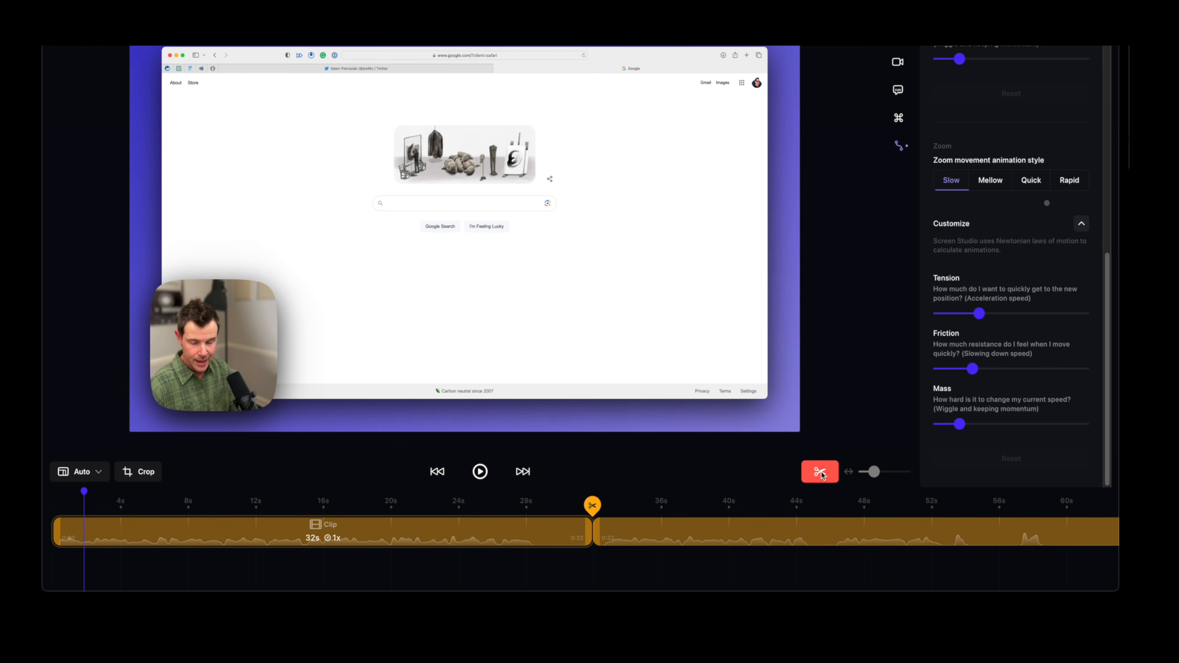
pyautogui.click(820, 471)
pyautogui.rightClick(482, 531)
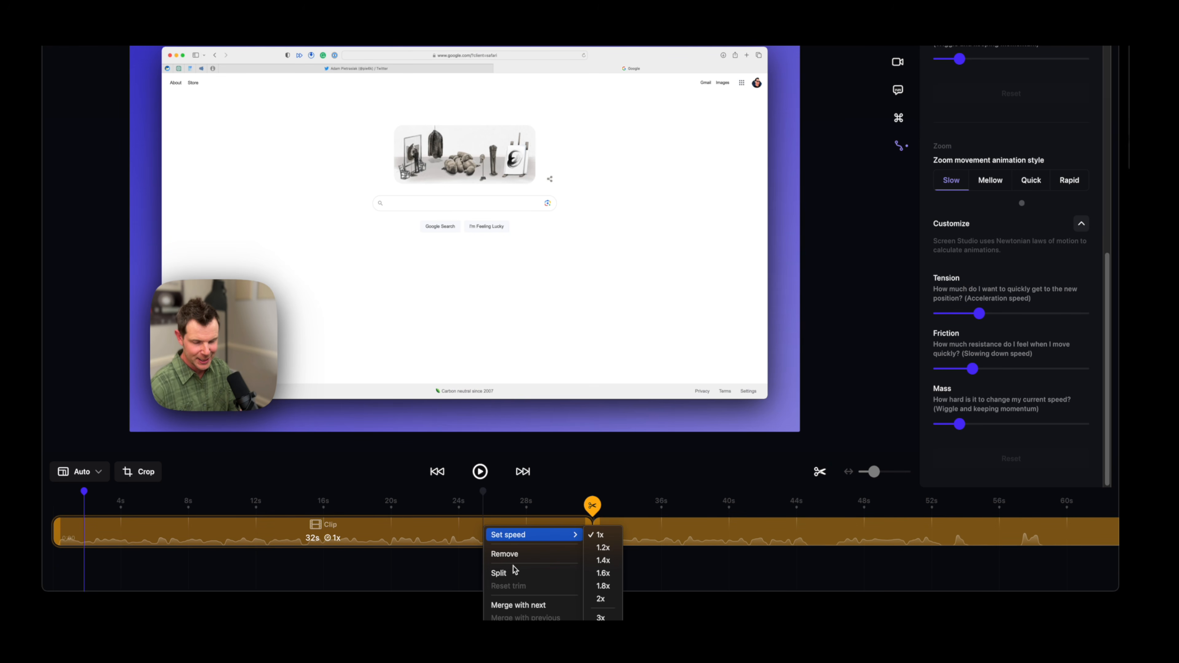
pyautogui.click(506, 554)
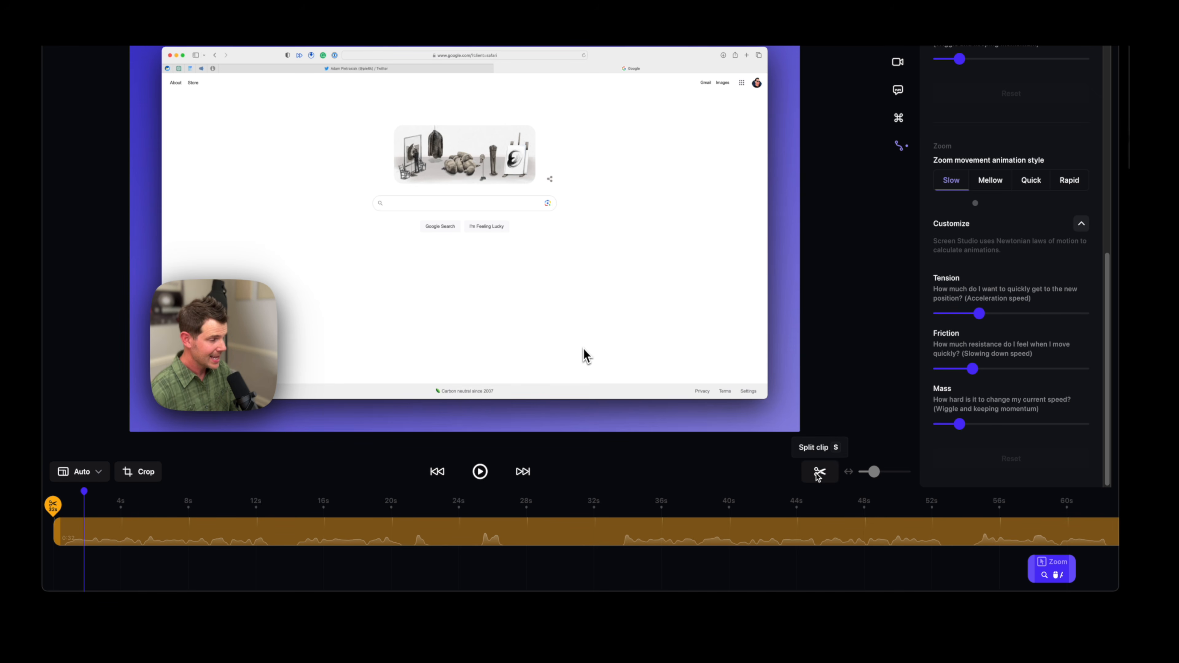
# Split the clip at about 33 s on the timeline and remove the section before this new cut
pyautogui.click(820, 472)
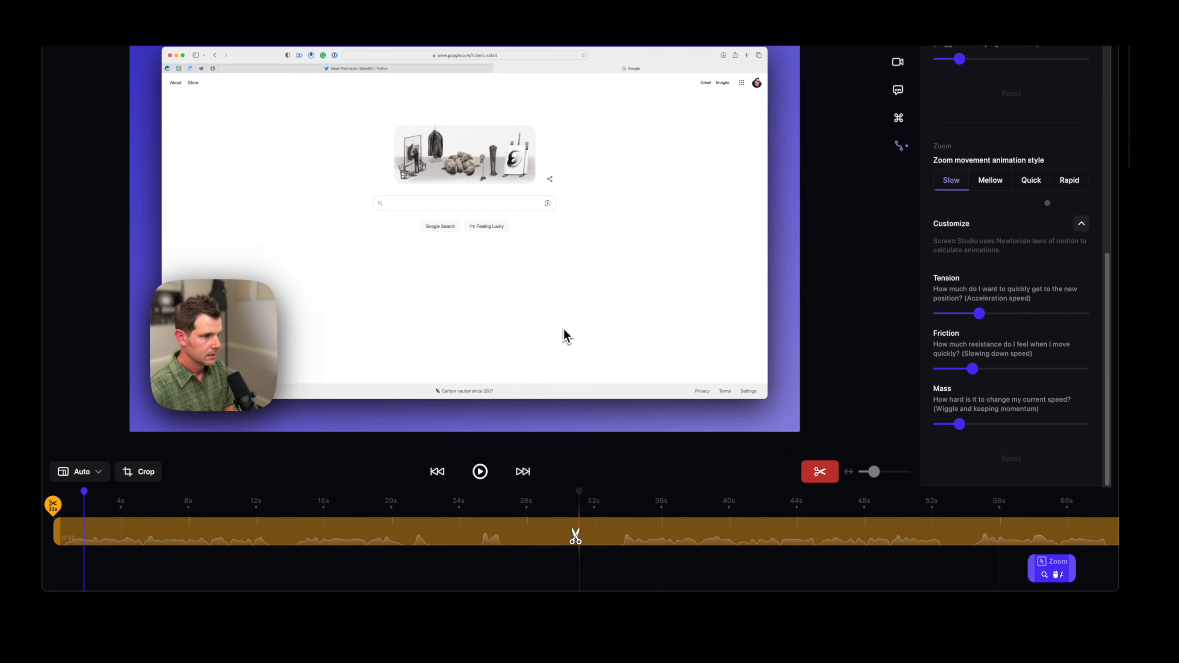
pyautogui.click(616, 534)
pyautogui.rightClick(544, 531)
pyautogui.click(559, 556)
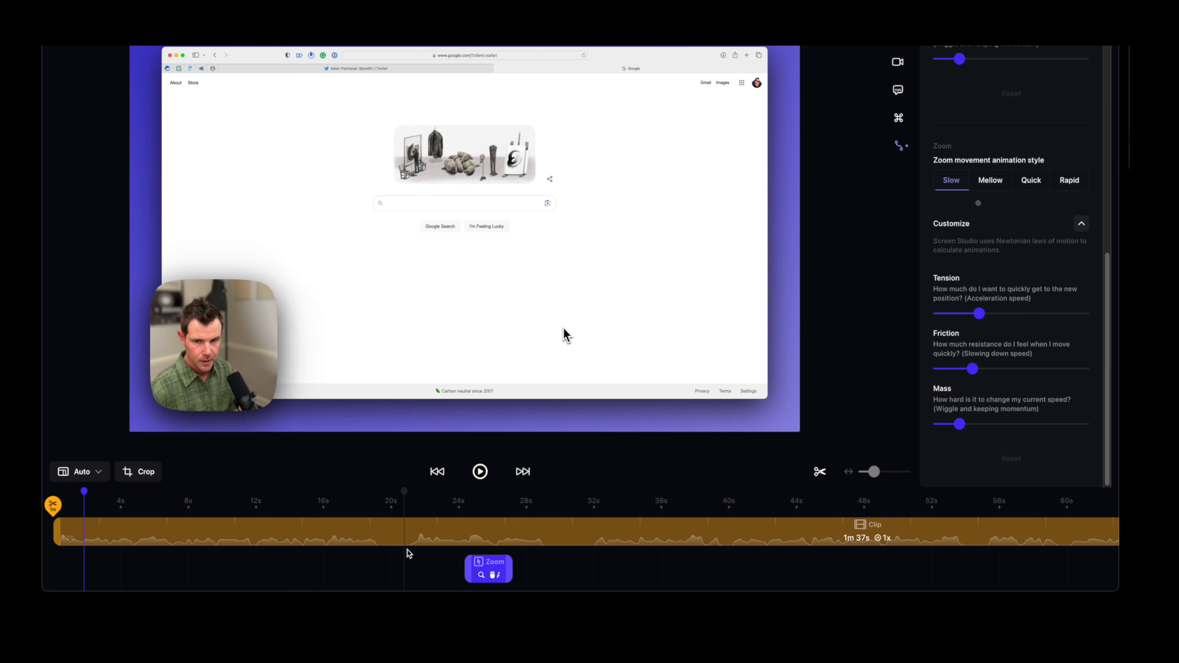
# Add a zoom from about 11 s to 19 s on the timeline and preview the section around its start
pyautogui.moveTo(413, 570)
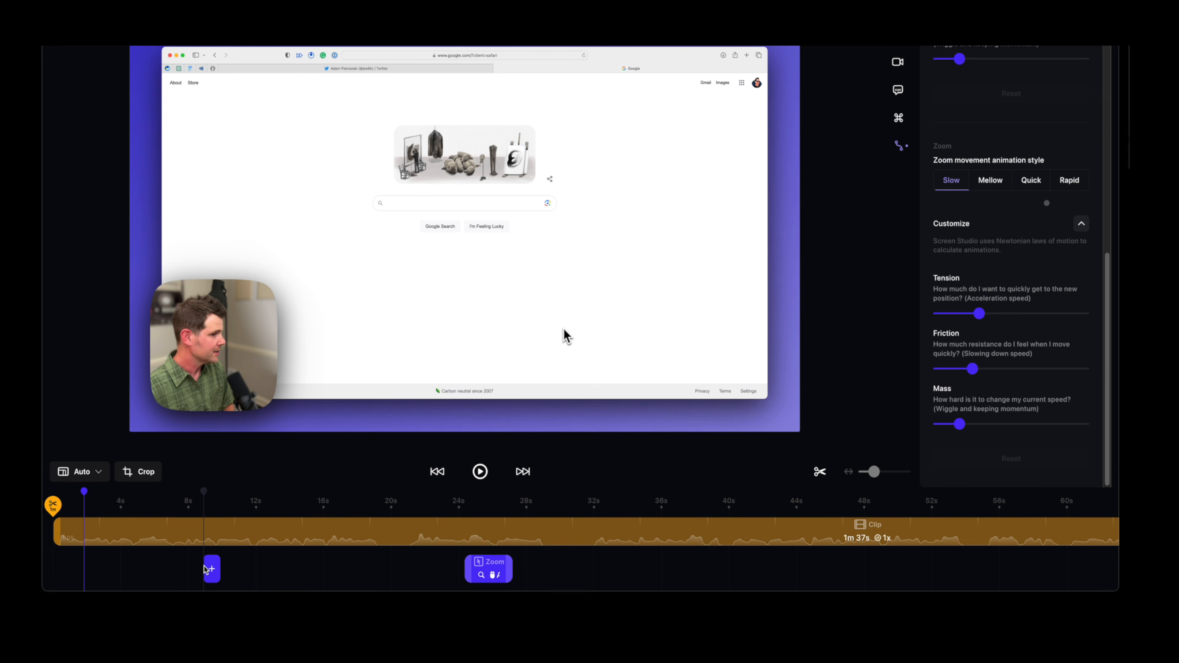
pyautogui.moveTo(246, 571); pyautogui.dragTo(367, 577)
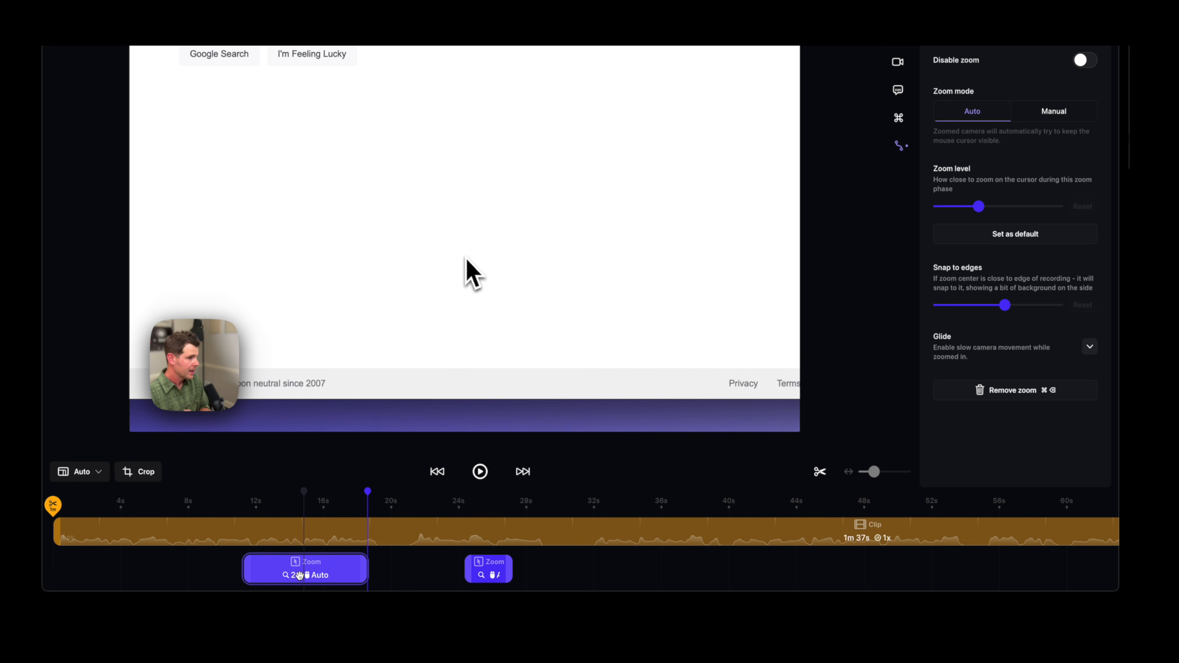
pyautogui.click(176, 513)
pyautogui.press('space')
pyautogui.moveTo(185, 516); pyautogui.dragTo(284, 558)
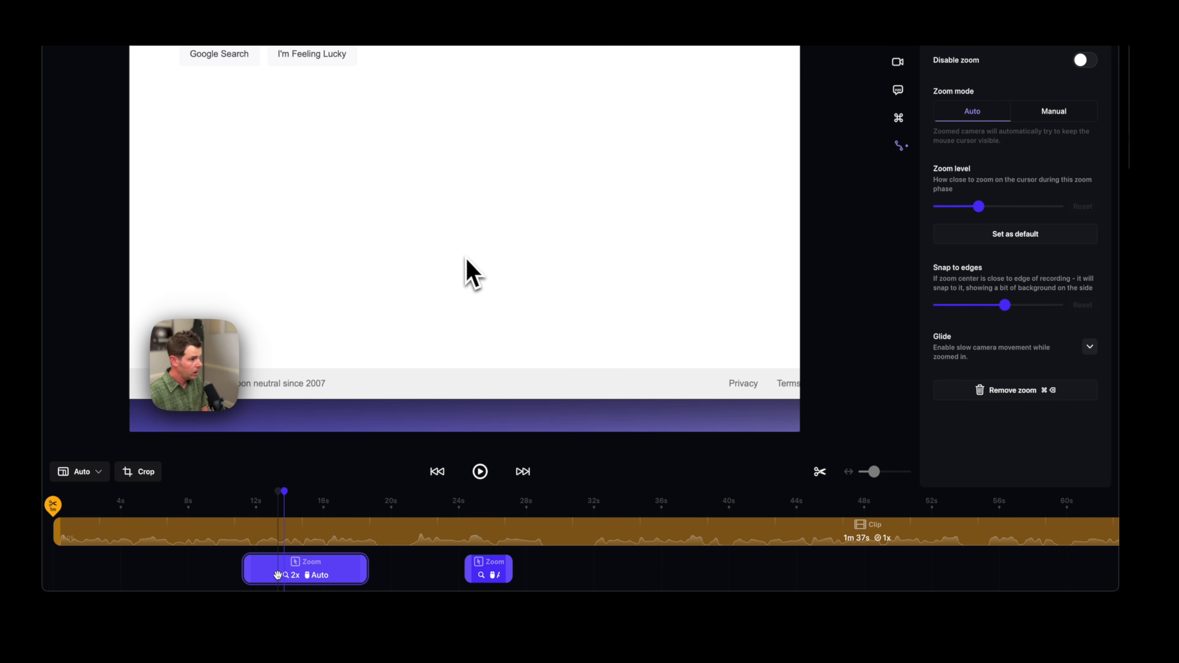
# Switch the new zoom to Manual mode, aim it at the Google doodle, and set the zoom level to 1.7x
pyautogui.click(278, 576)
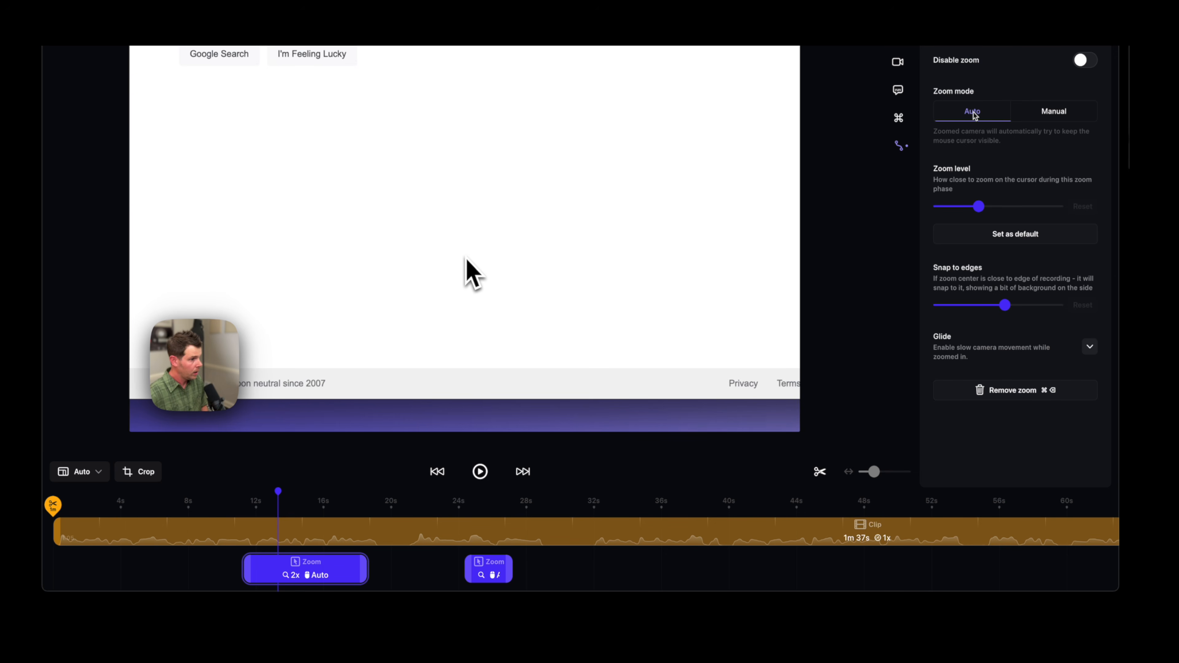
pyautogui.click(1064, 114)
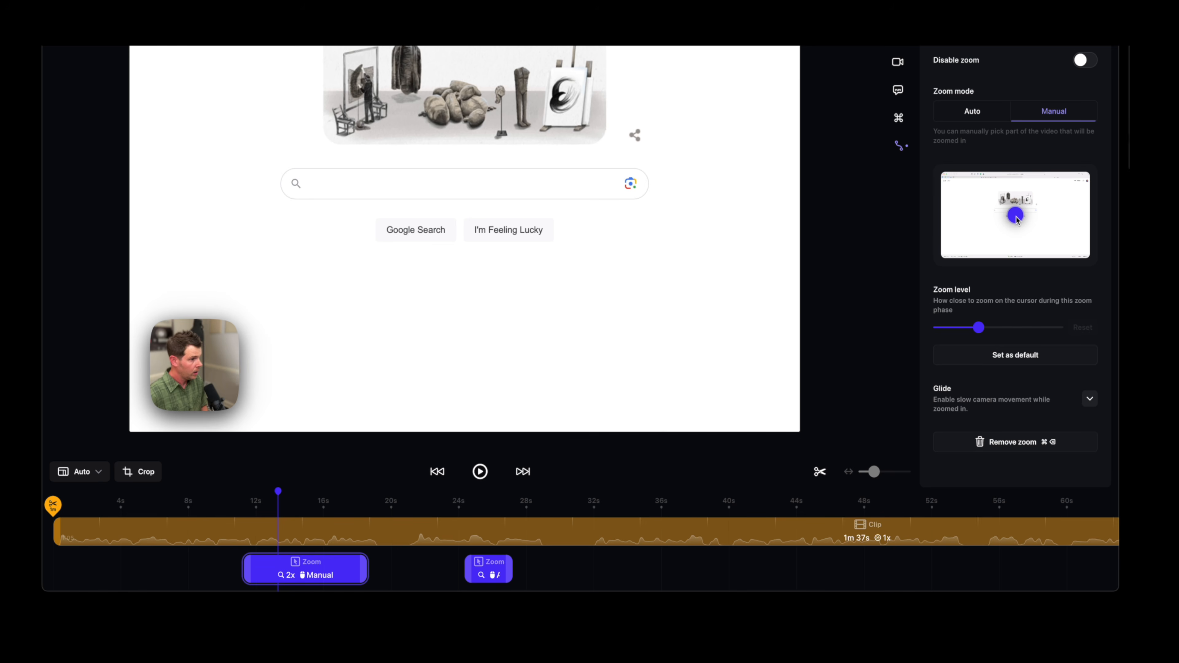
pyautogui.moveTo(1023, 211)
pyautogui.mouseDown()
pyautogui.moveTo(995, 201)
pyautogui.moveTo(1019, 200)
pyautogui.mouseUp()
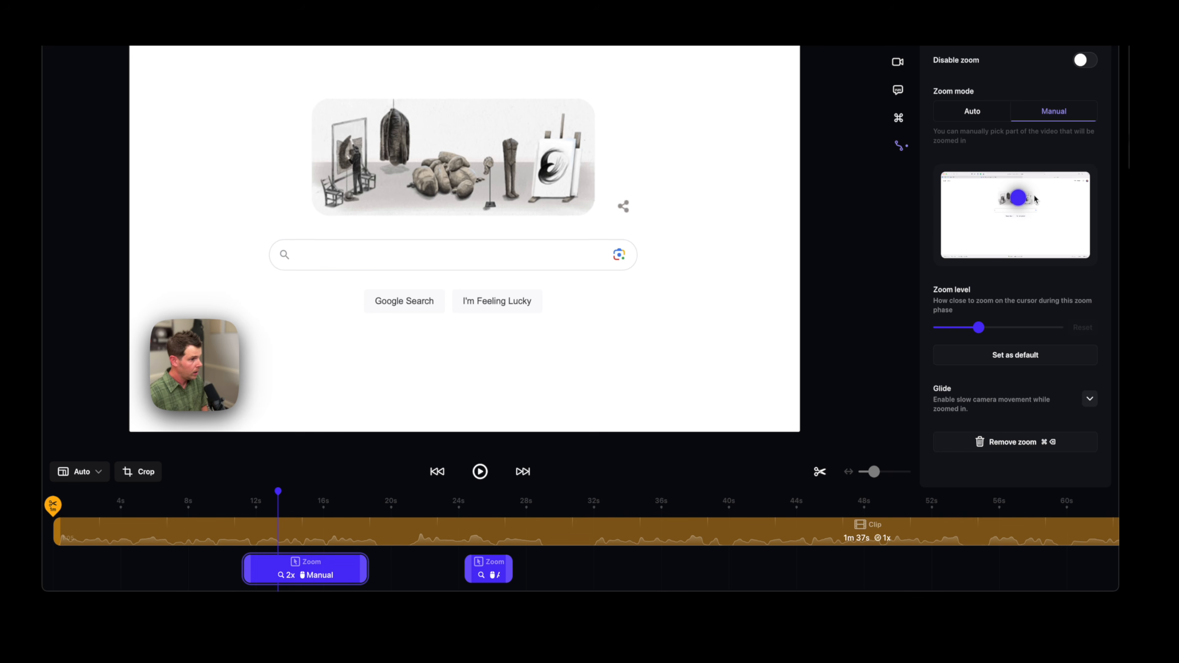
pyautogui.moveTo(979, 328); pyautogui.dragTo(963, 338)
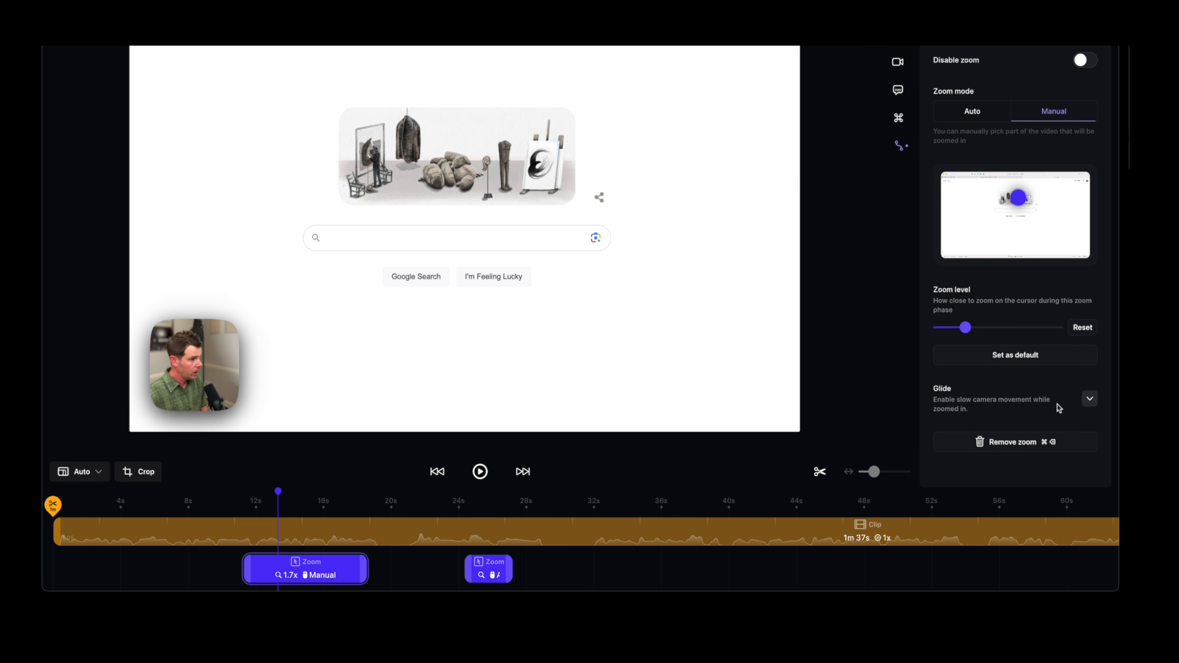
# Expand the Glide options of the manual zoom and remove that zoom
pyautogui.click(1089, 399)
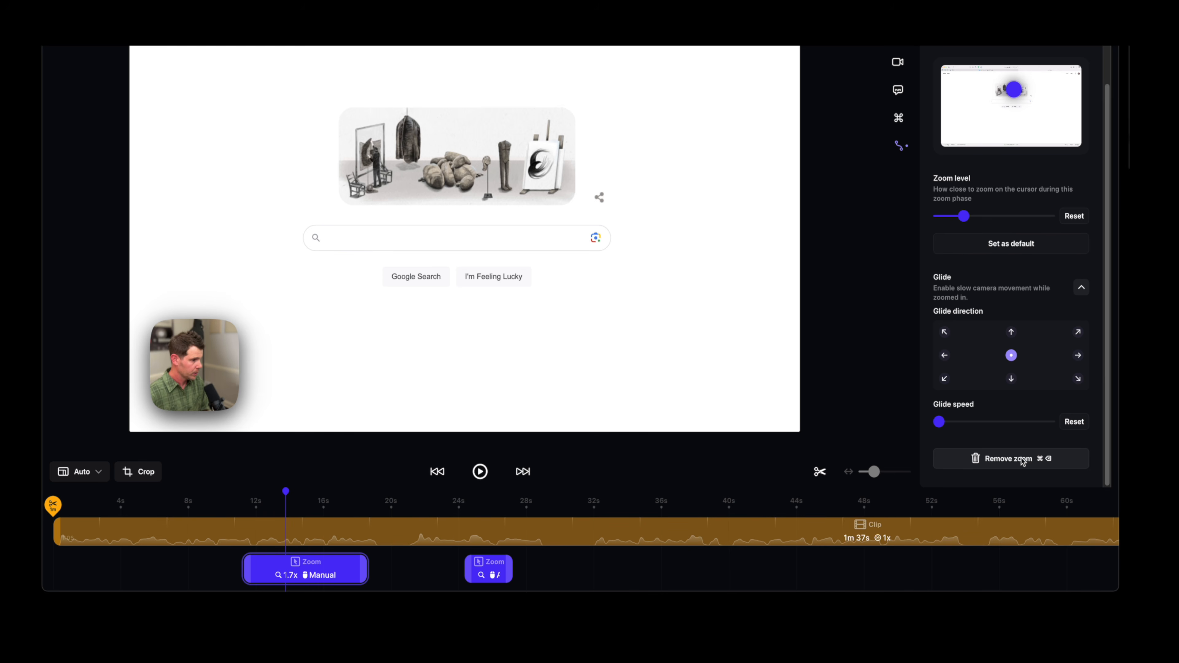
pyautogui.click(1020, 458)
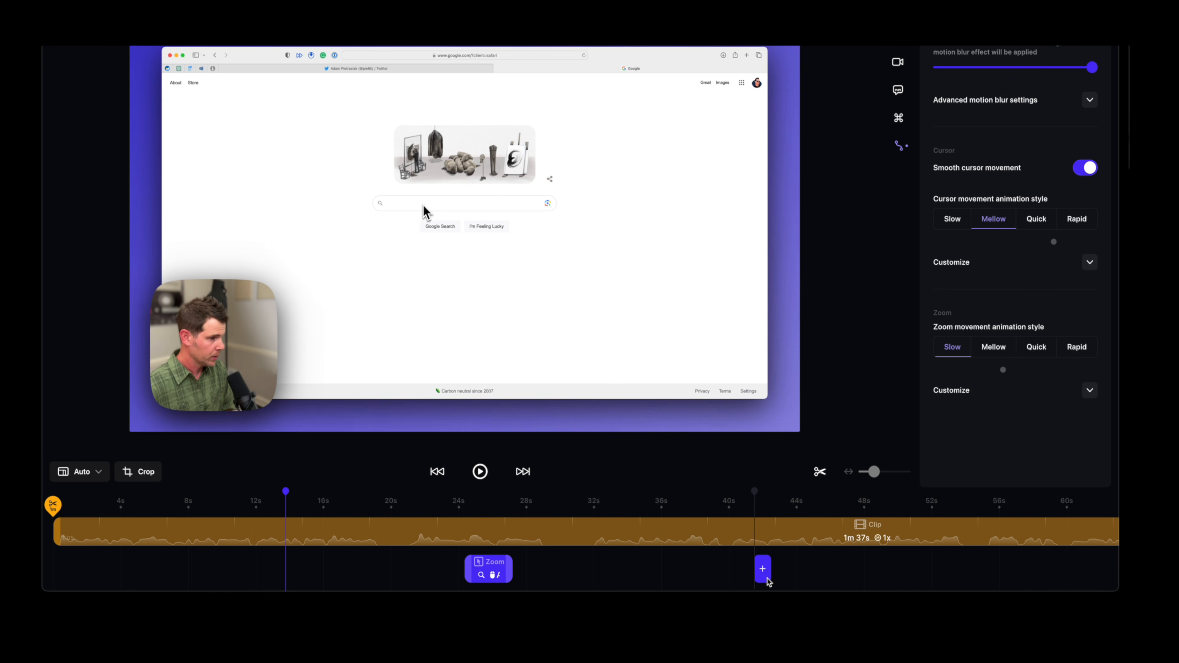
# Move the playhead to about 17 s and open the context options of the remaining zoom
pyautogui.moveTo(771, 577); pyautogui.dragTo(339, 535)
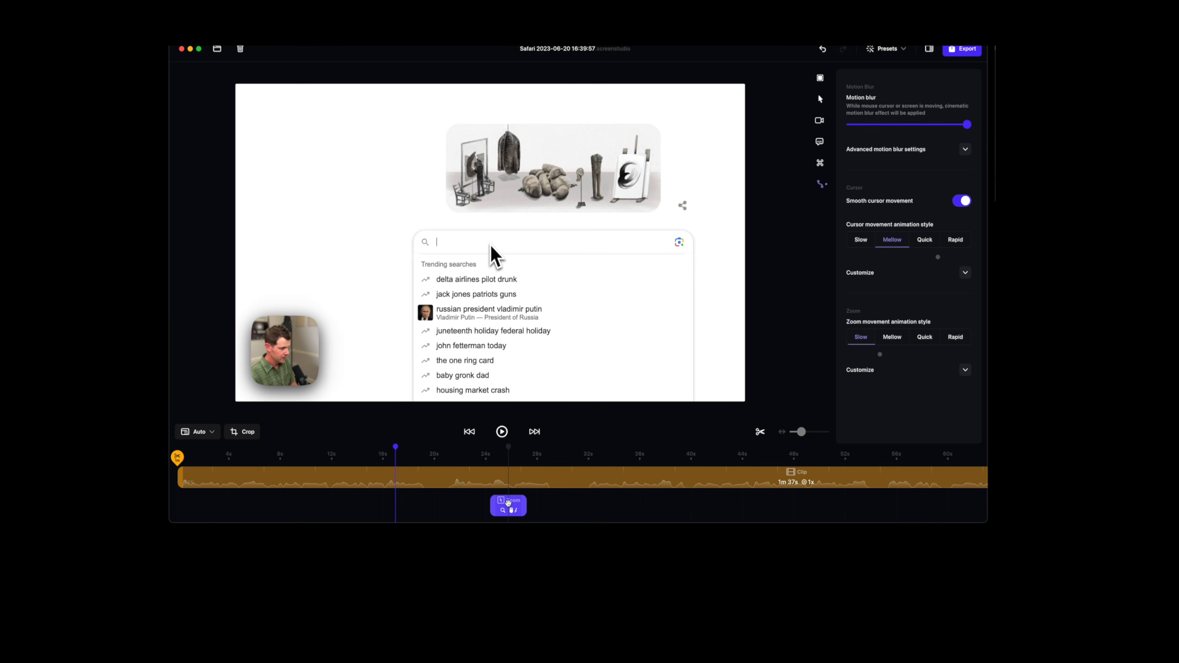
pyautogui.rightClick(488, 566)
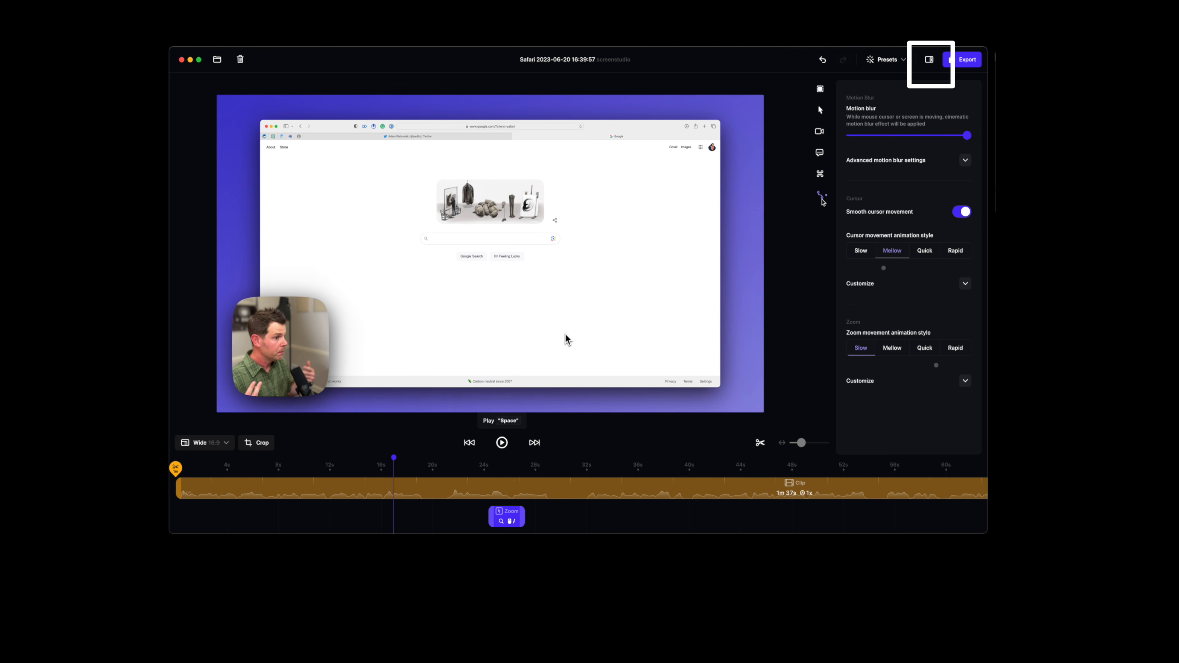
# Hide the settings sidebar and show it again
pyautogui.click(929, 60)
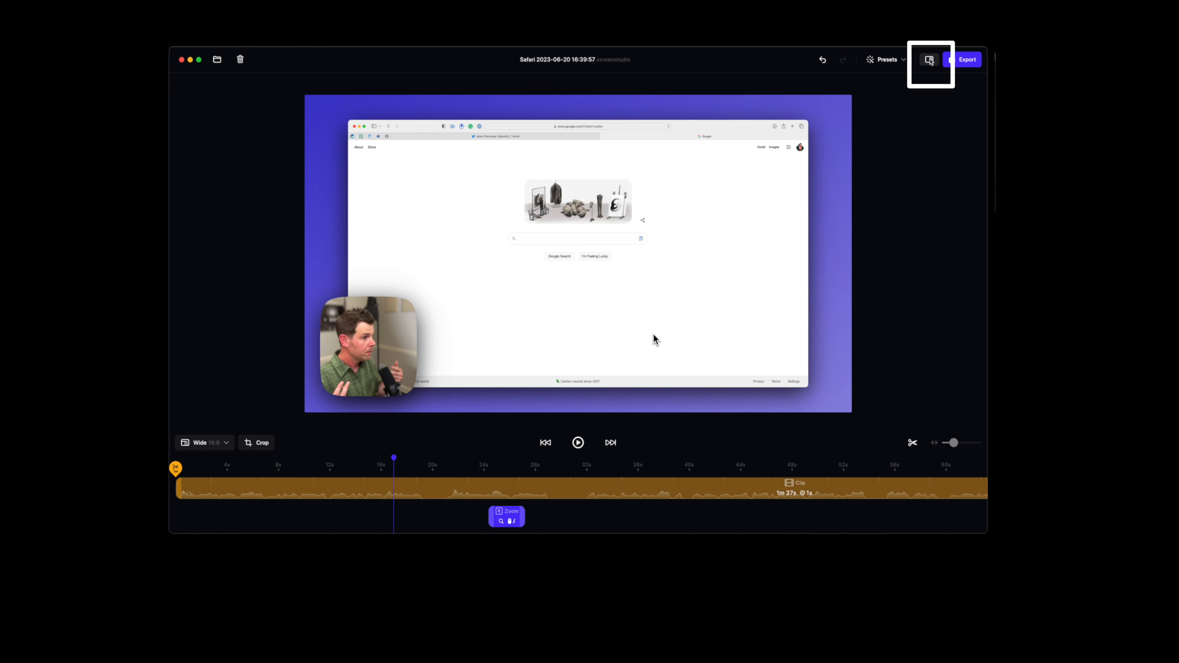
pyautogui.click(929, 60)
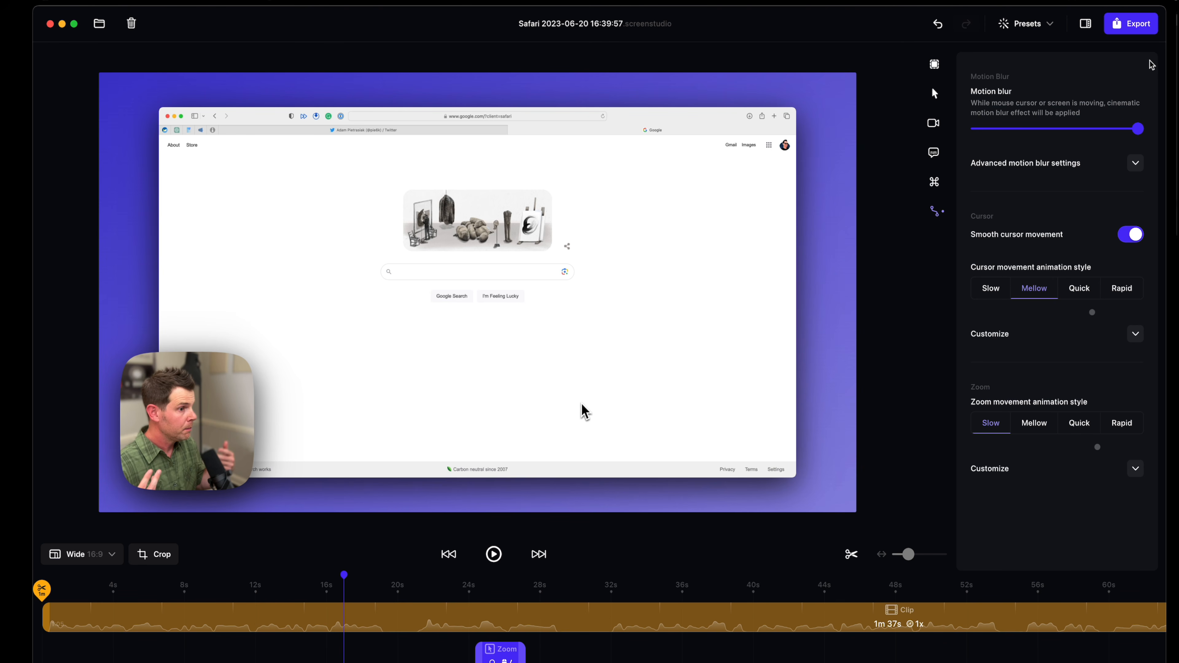
# Open the export settings and compare the Social Media, Web, Web (Low) and Studio quality levels, ending on Studio
pyautogui.click(1131, 23)
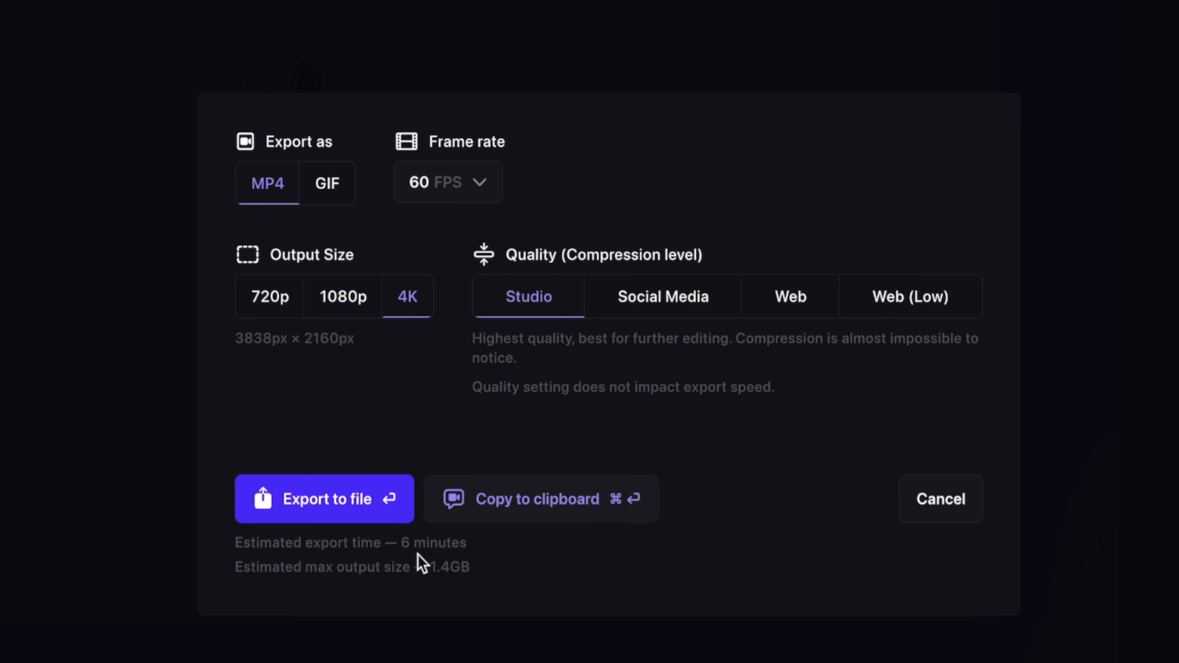
pyautogui.click(646, 306)
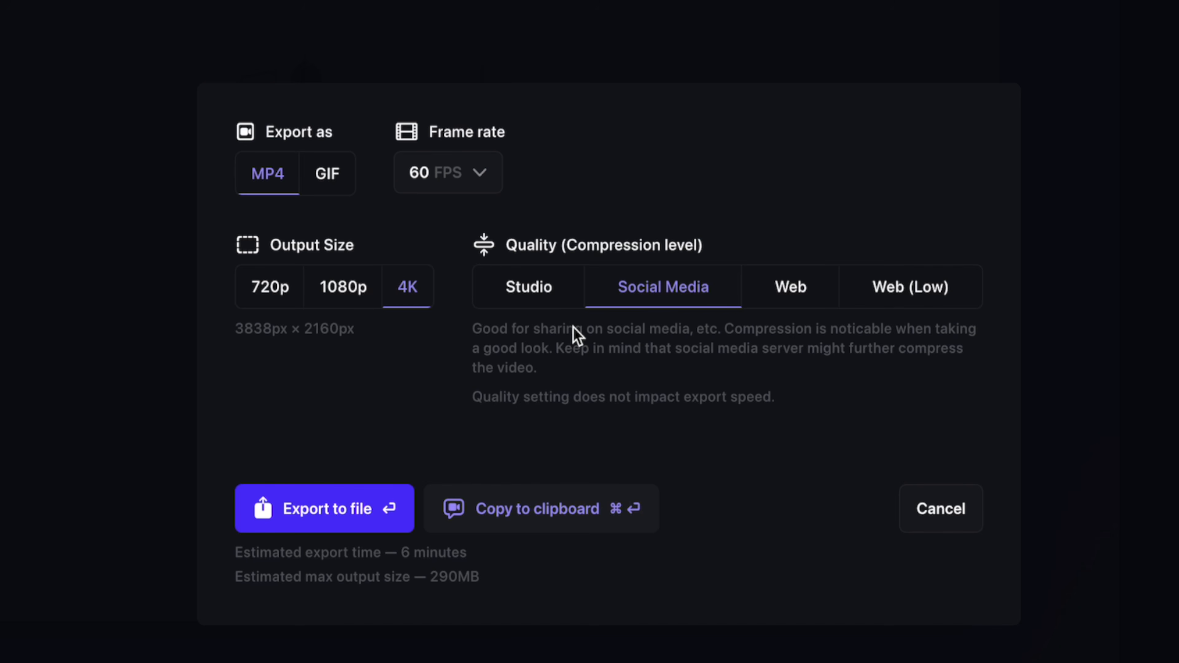
pyautogui.click(772, 297)
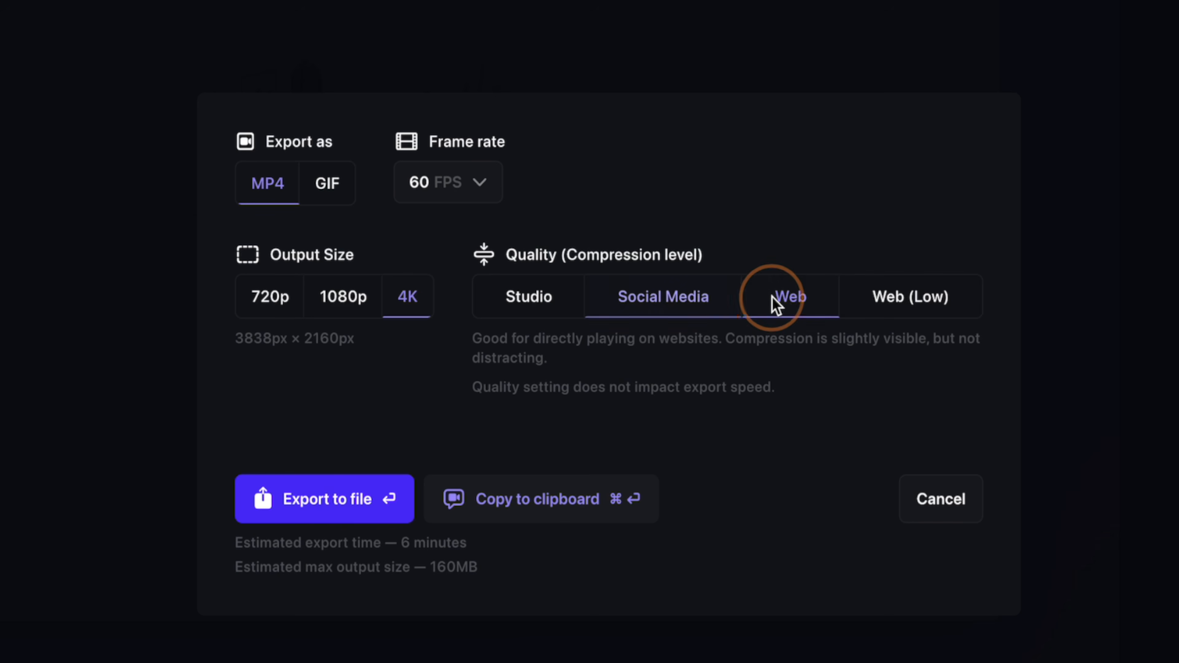
pyautogui.click(897, 312)
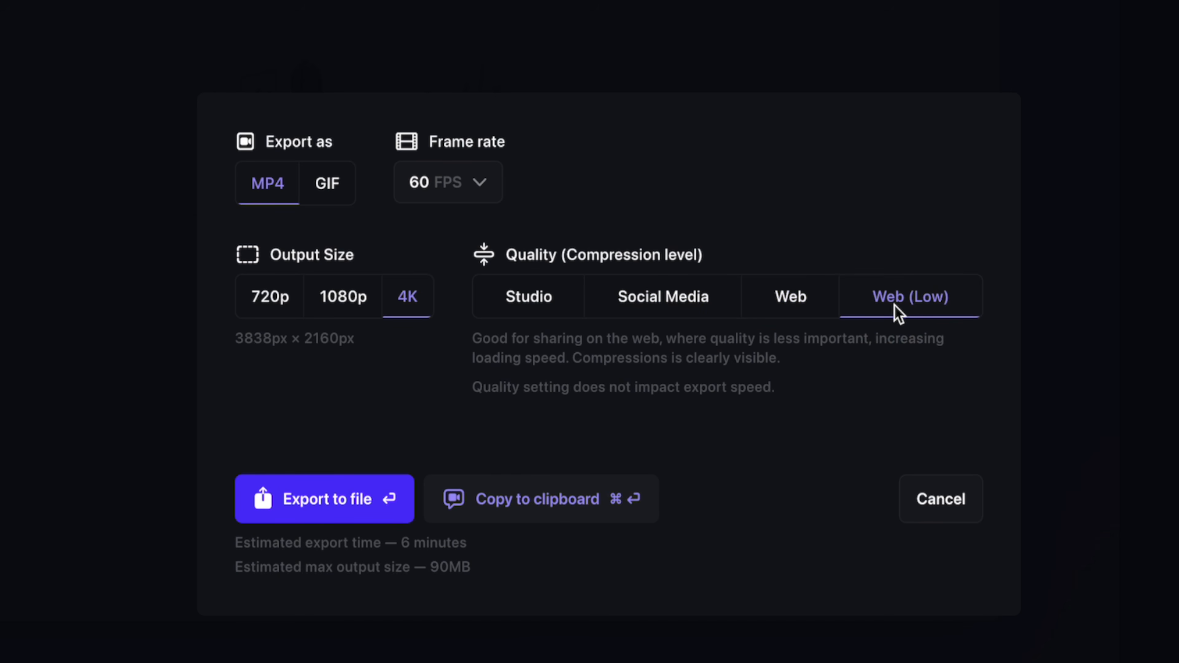
pyautogui.click(779, 314)
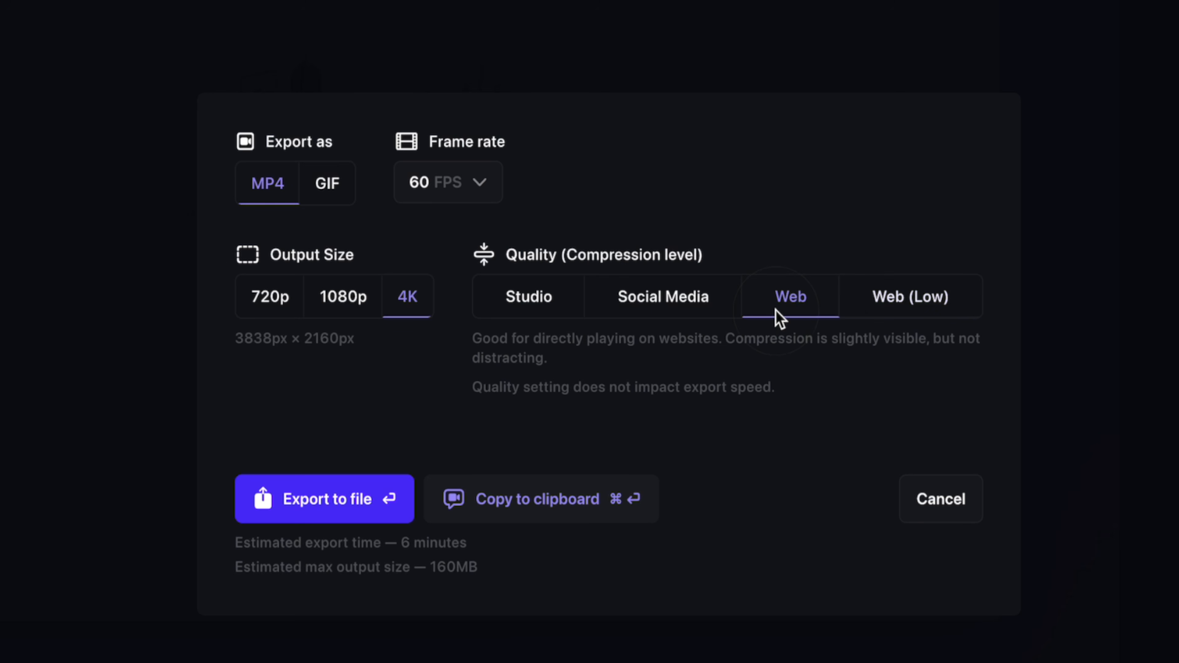
pyautogui.click(668, 306)
pyautogui.click(541, 307)
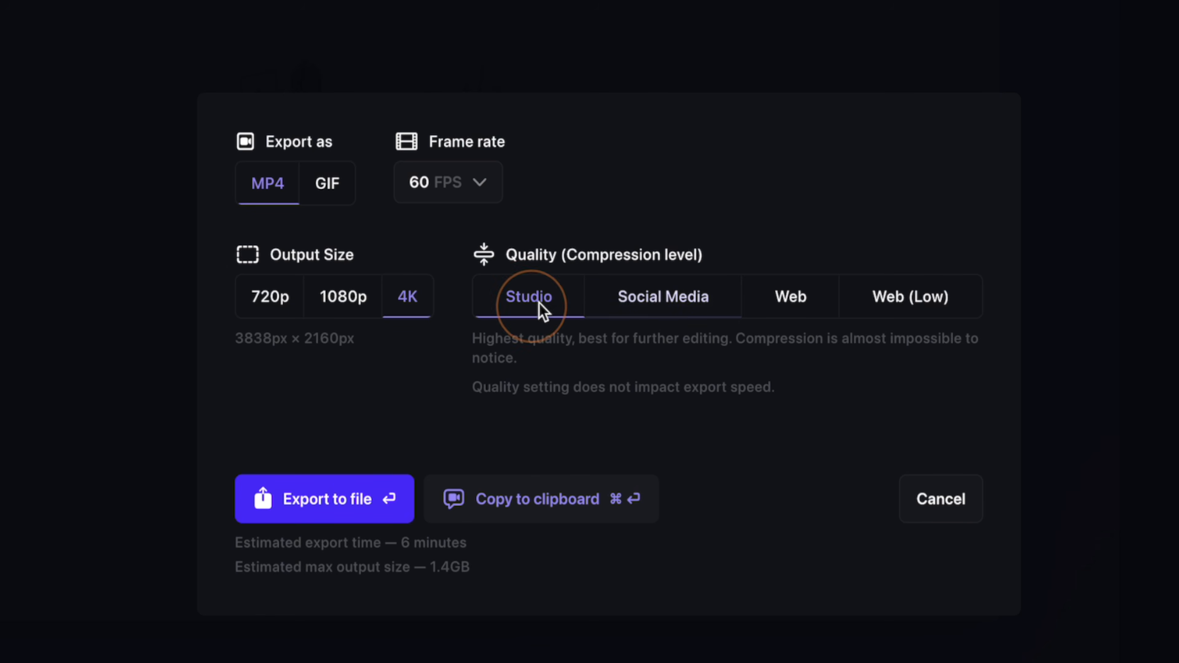
pyautogui.click(654, 309)
pyautogui.click(777, 297)
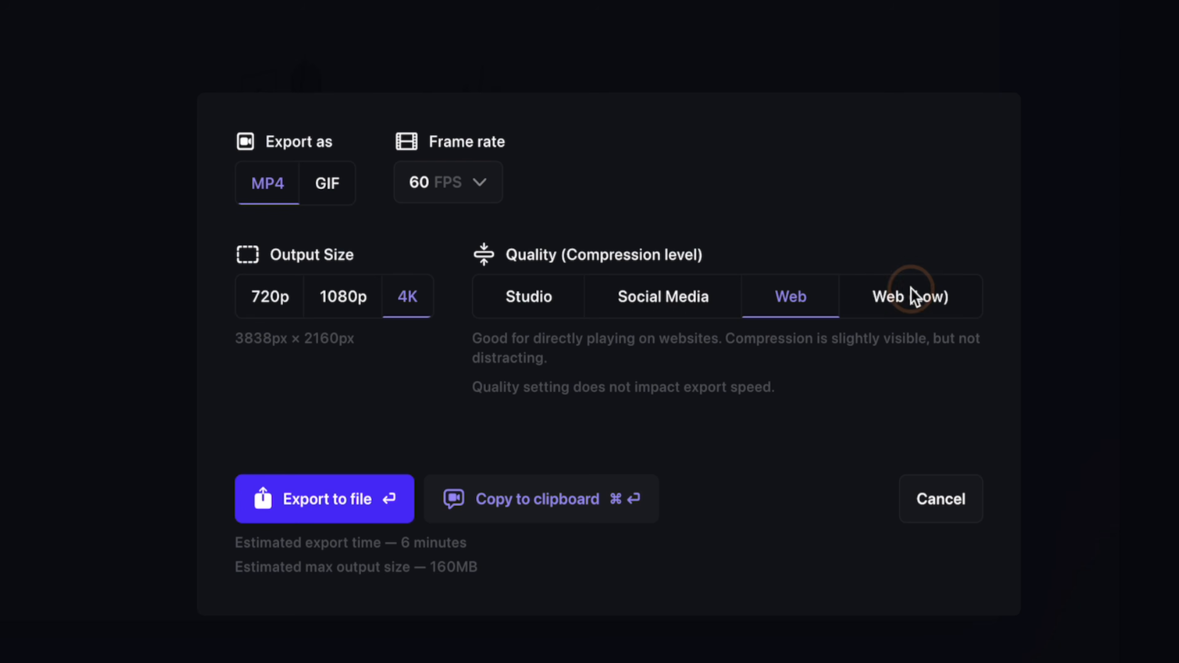
pyautogui.click(912, 288)
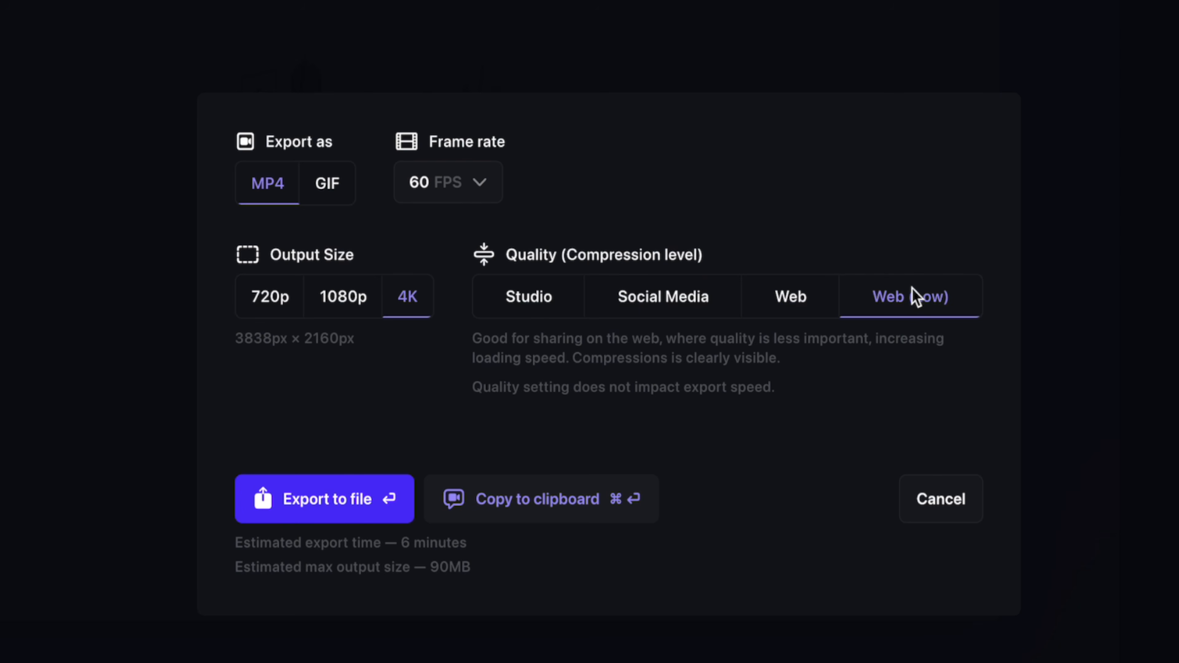
pyautogui.click(792, 297)
pyautogui.click(657, 300)
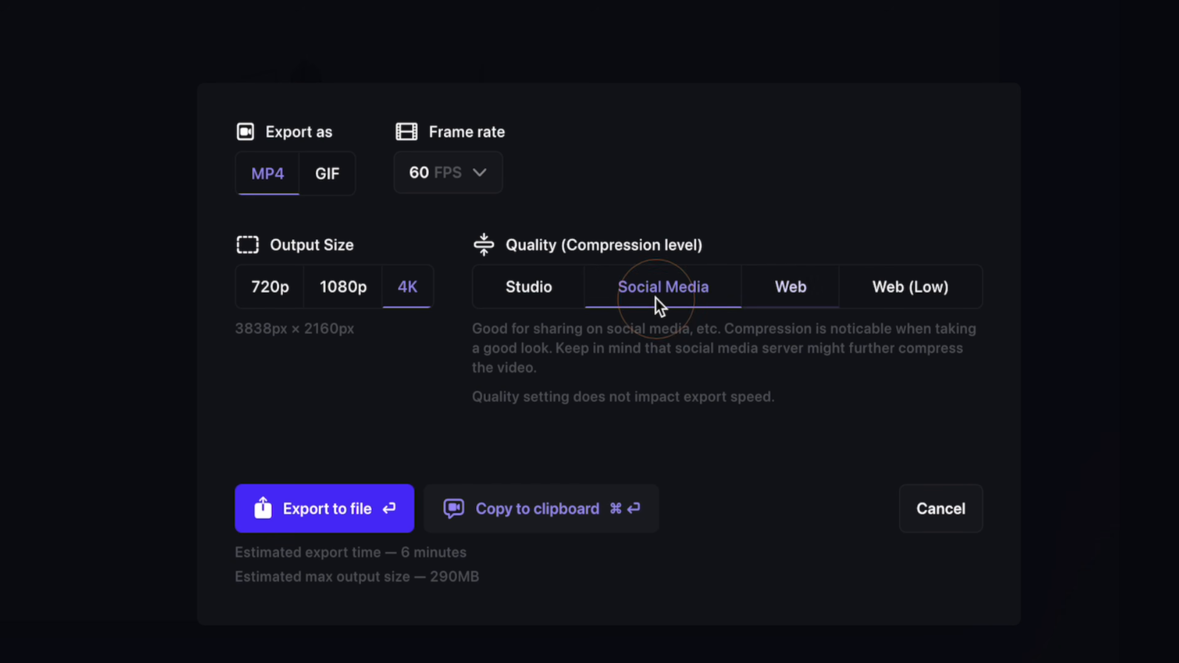
pyautogui.click(538, 297)
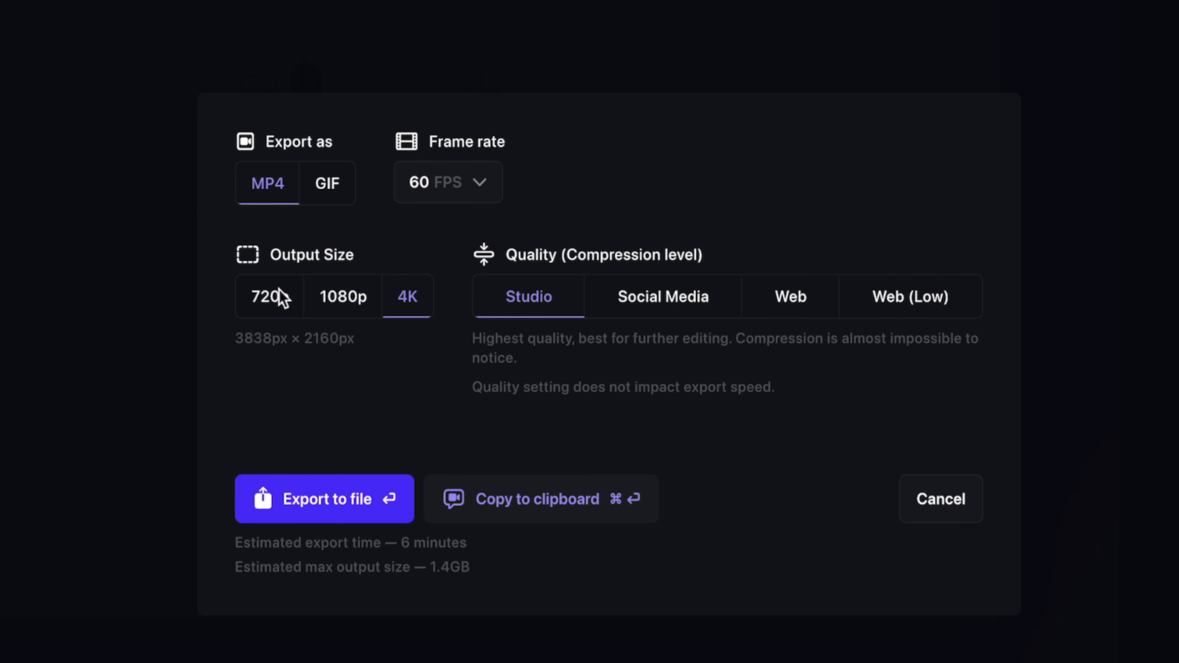
# Try the 1080p output size, set it to 720p, and check the frame rate options, keeping 60 FPS
pyautogui.click(323, 303)
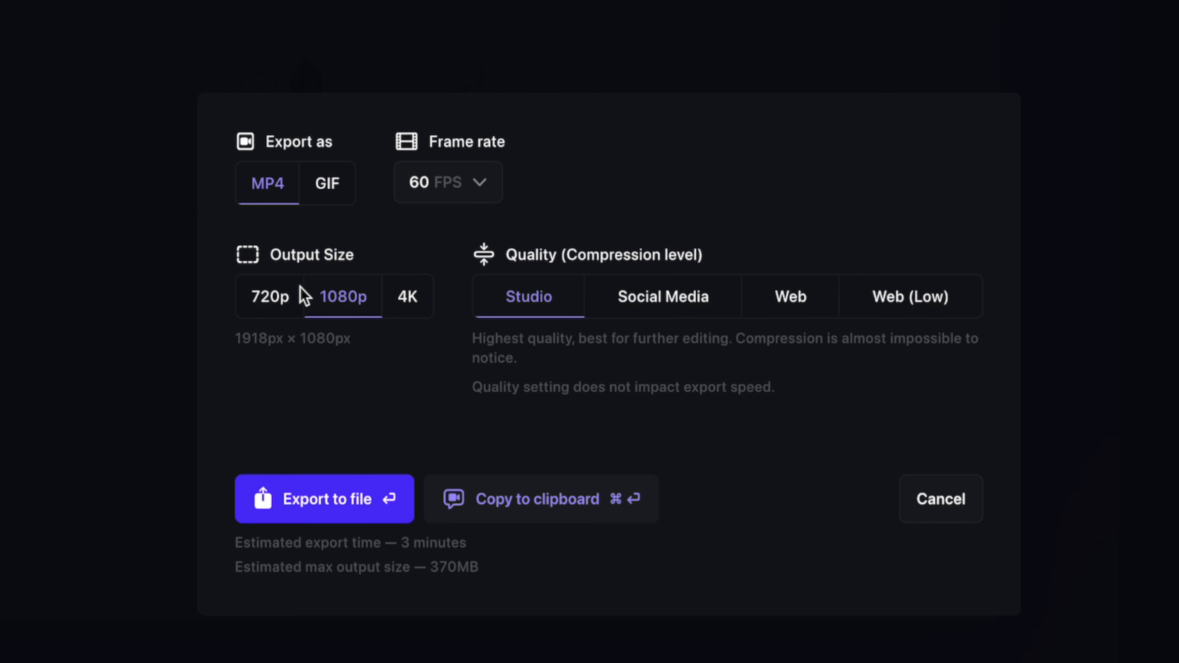
pyautogui.click(264, 293)
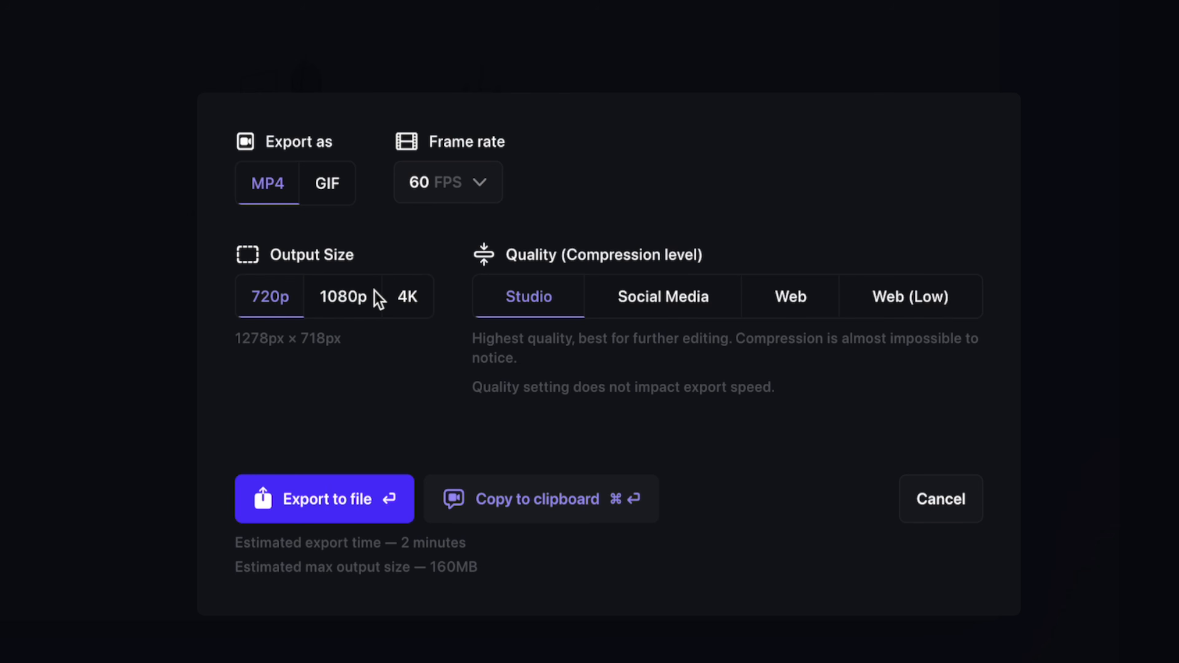
pyautogui.click(475, 184)
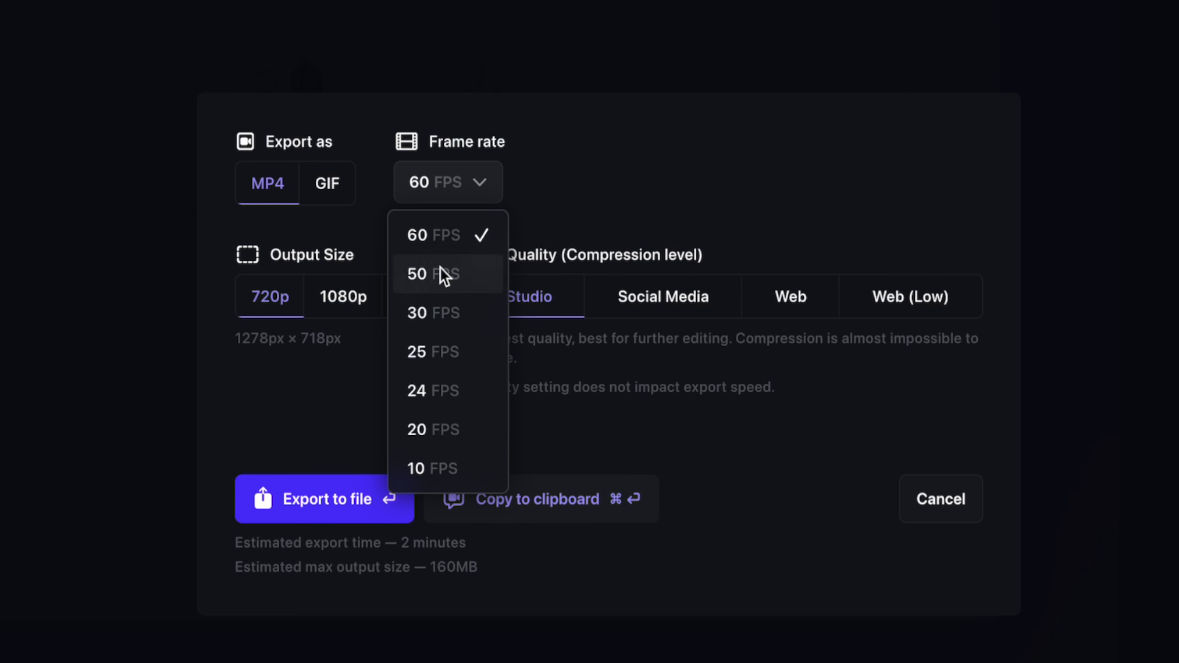
pyautogui.click(651, 177)
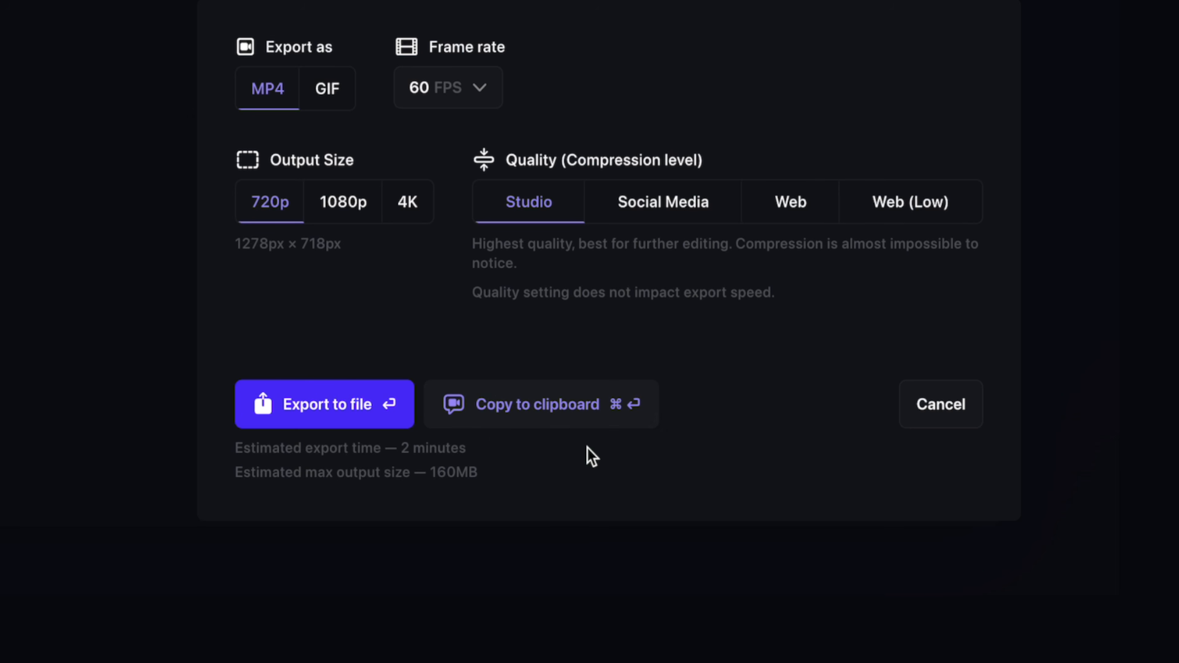
# Start exporting the video to the clipboard and cancel the export
pyautogui.click(575, 414)
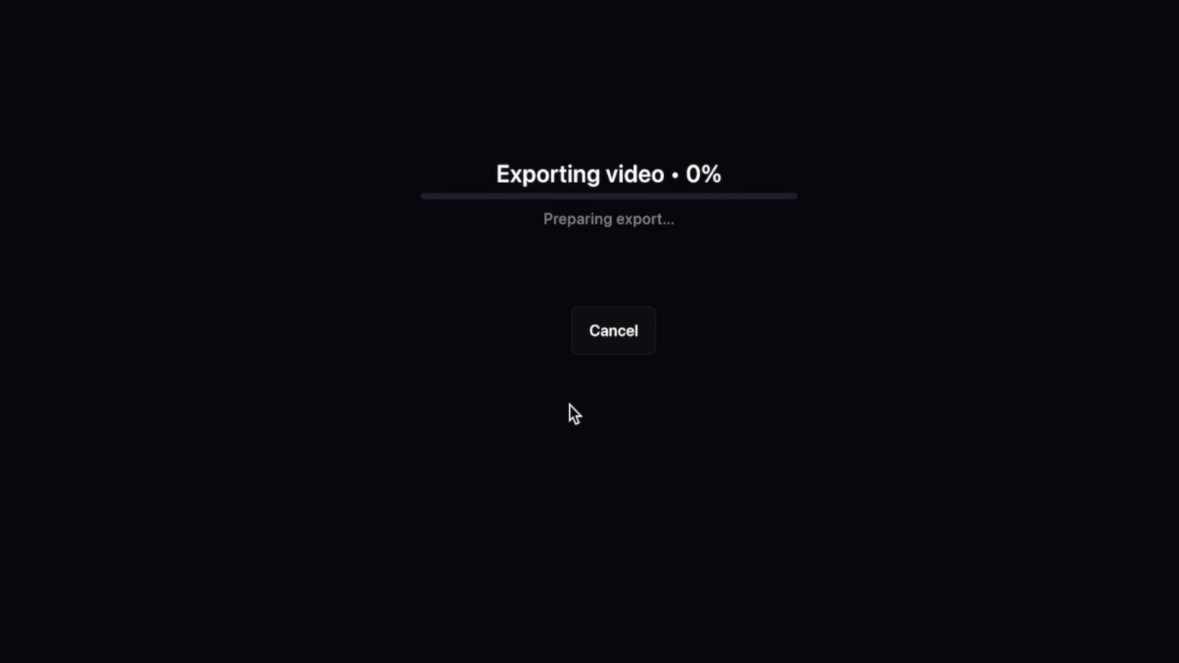
pyautogui.click(631, 335)
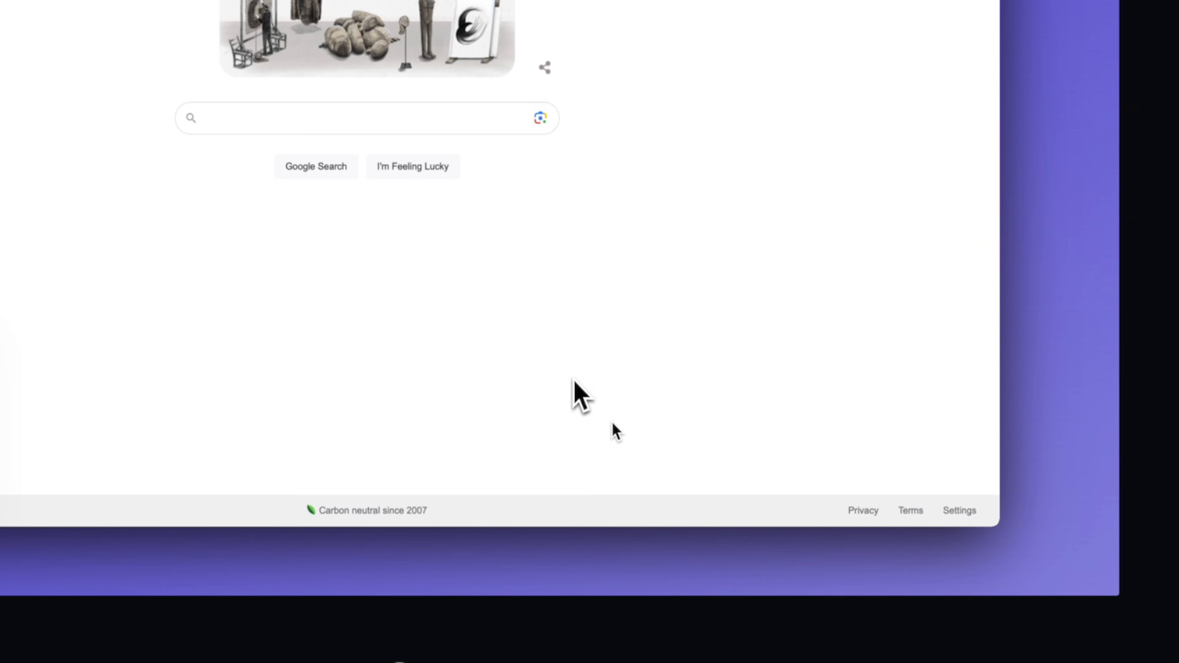